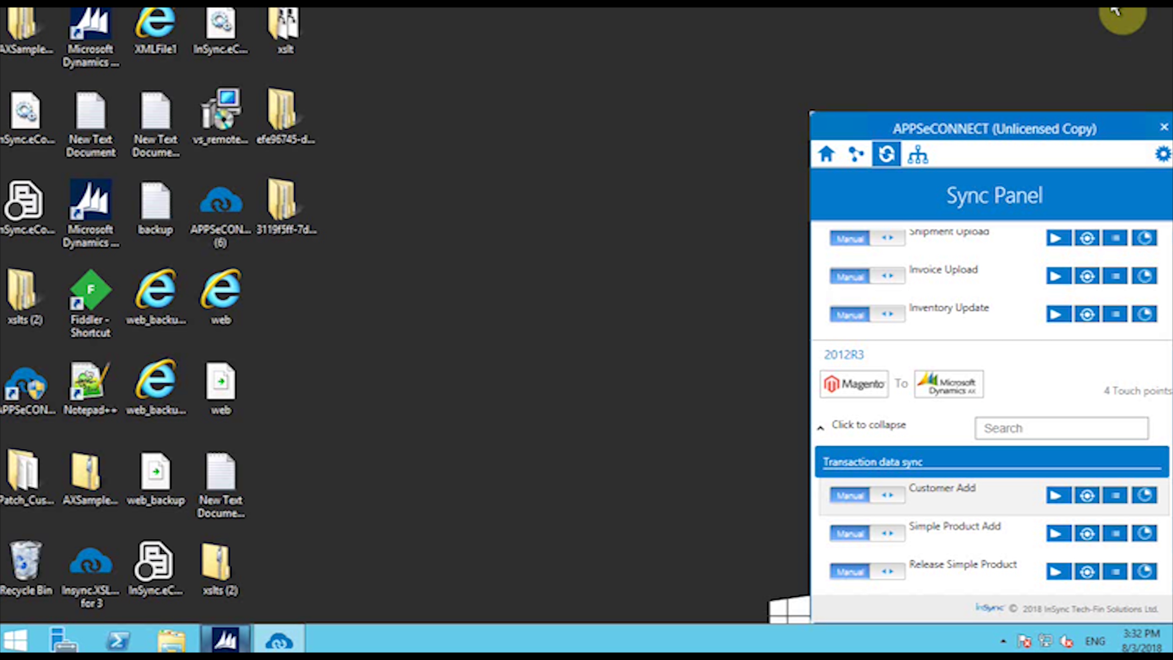
Step: Minimize the remote session and switch to the Magento Create New Customer Account page
mouse_move(786, 10)
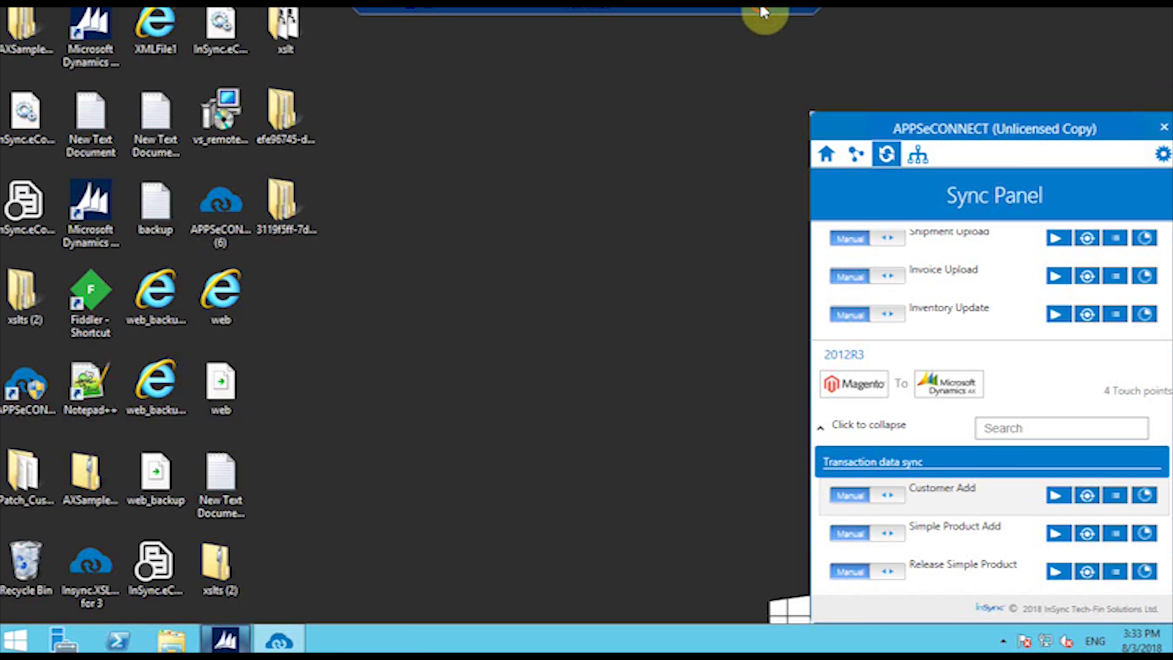
click(764, 14)
Step: Enter the customer's first name, last name and e-mail address
click(557, 305)
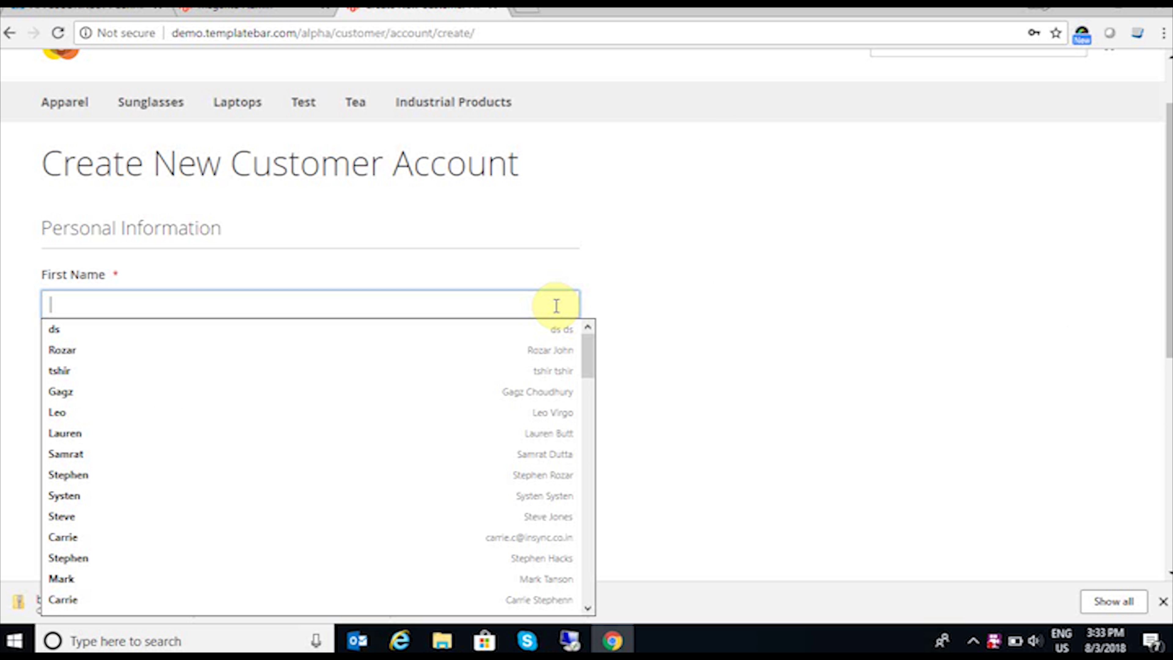
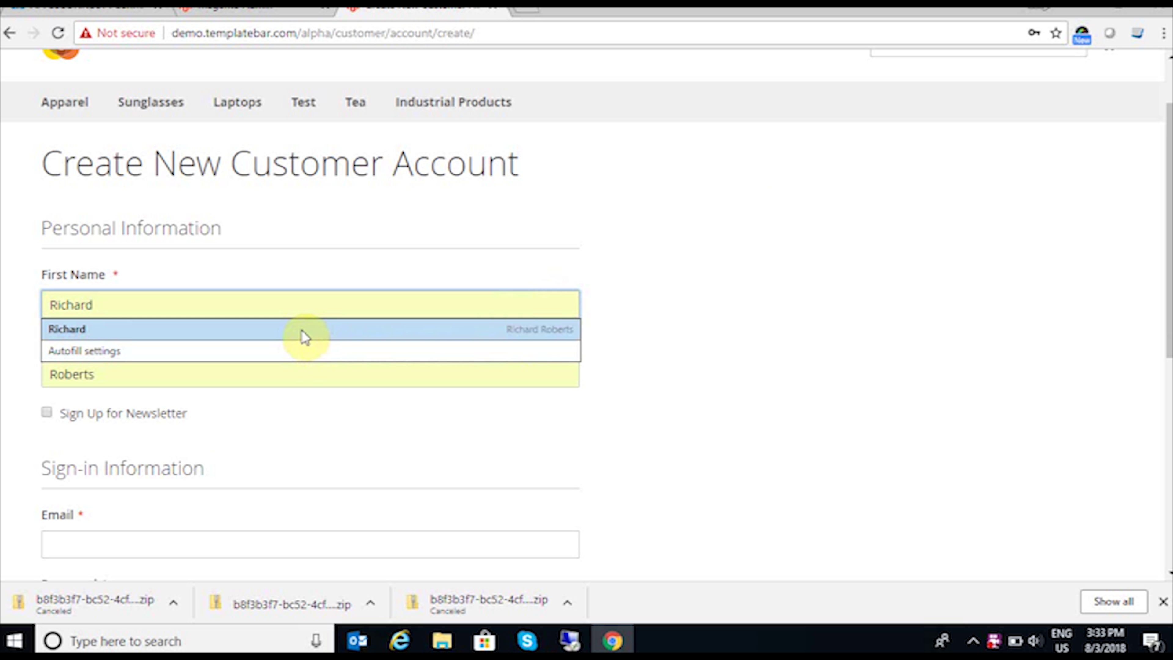
click(152, 363)
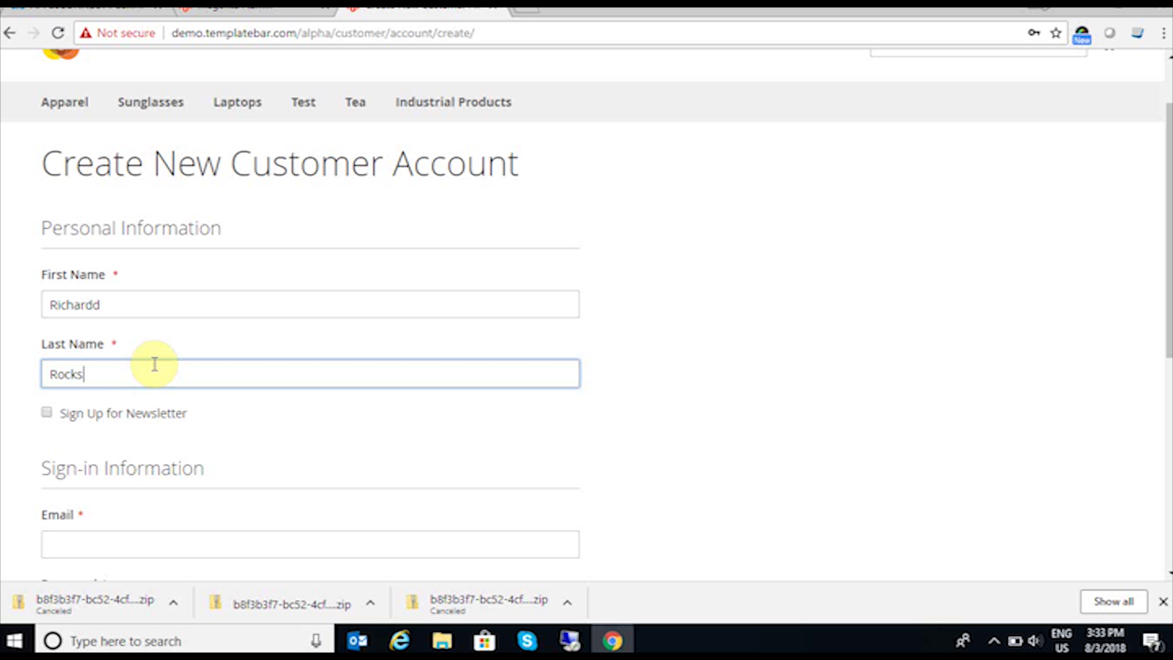
drag(118, 296, 3, 323)
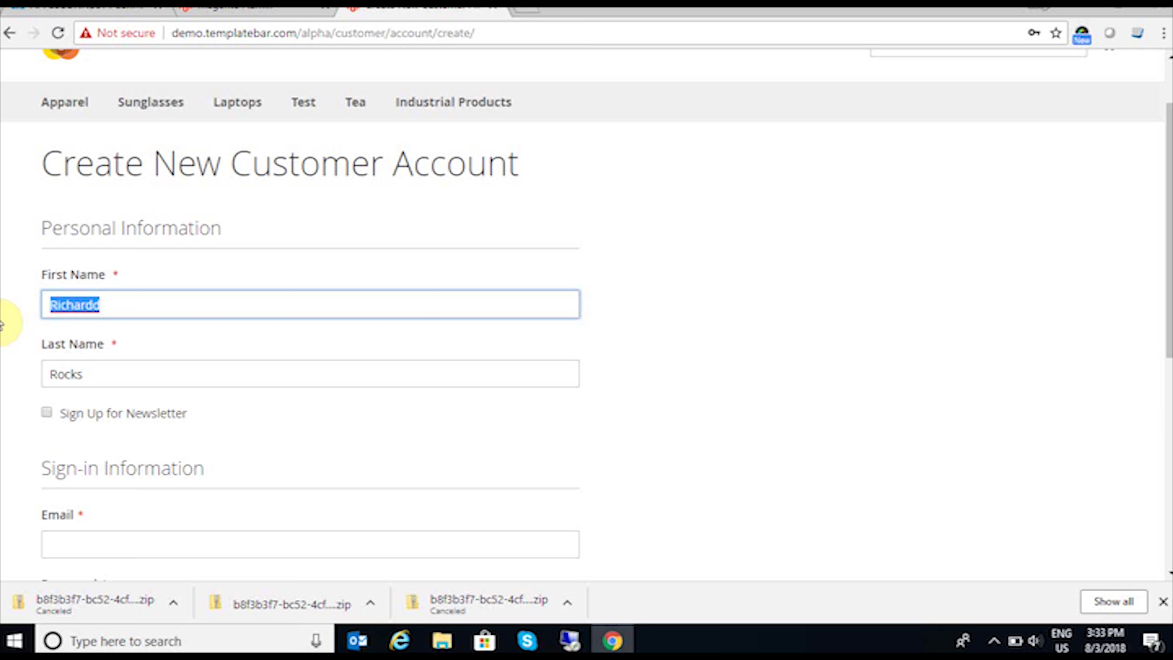
click(74, 544)
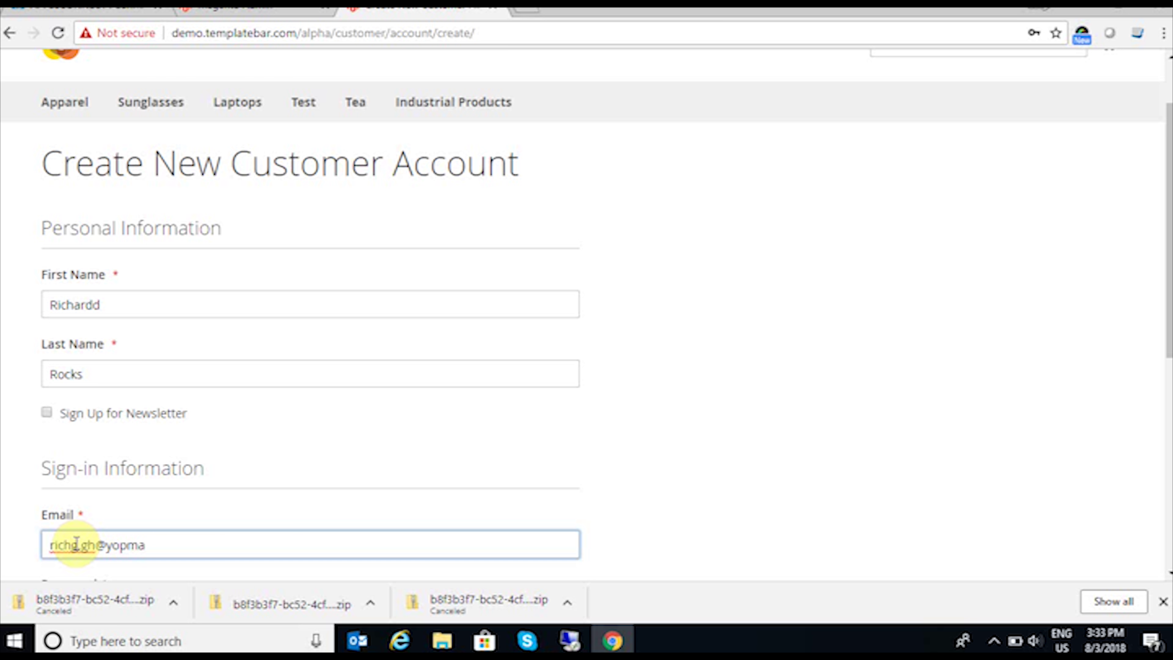
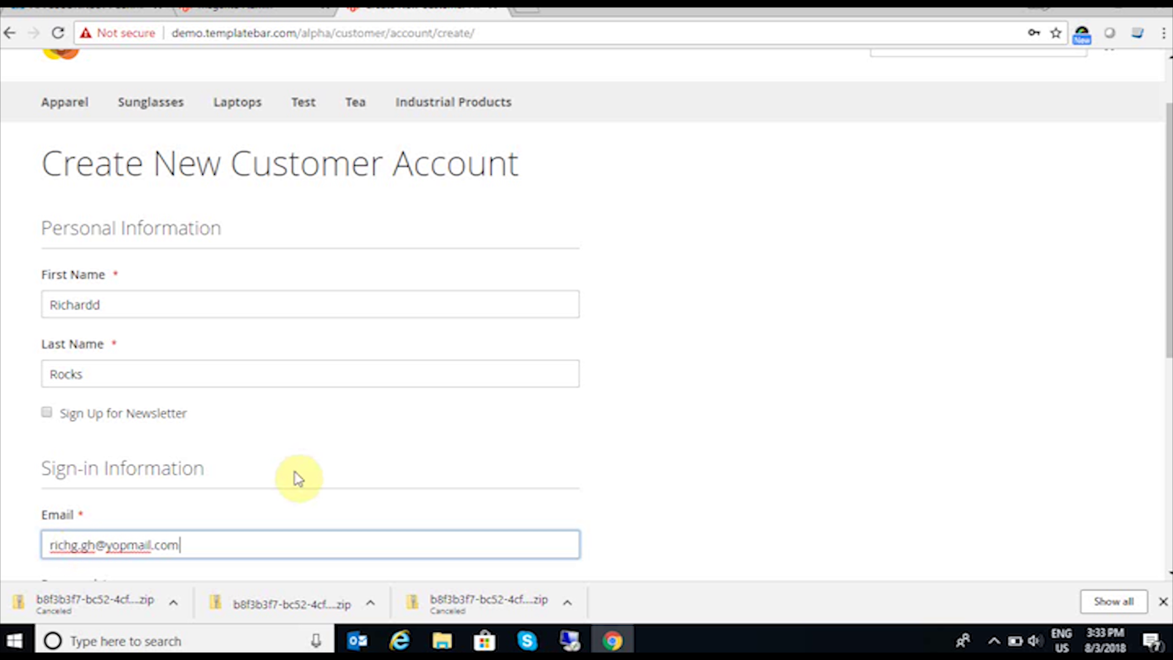
Step: Set and confirm the account password and create the customer account
scroll(296, 480, down, 3)
click(210, 443)
text(••••)
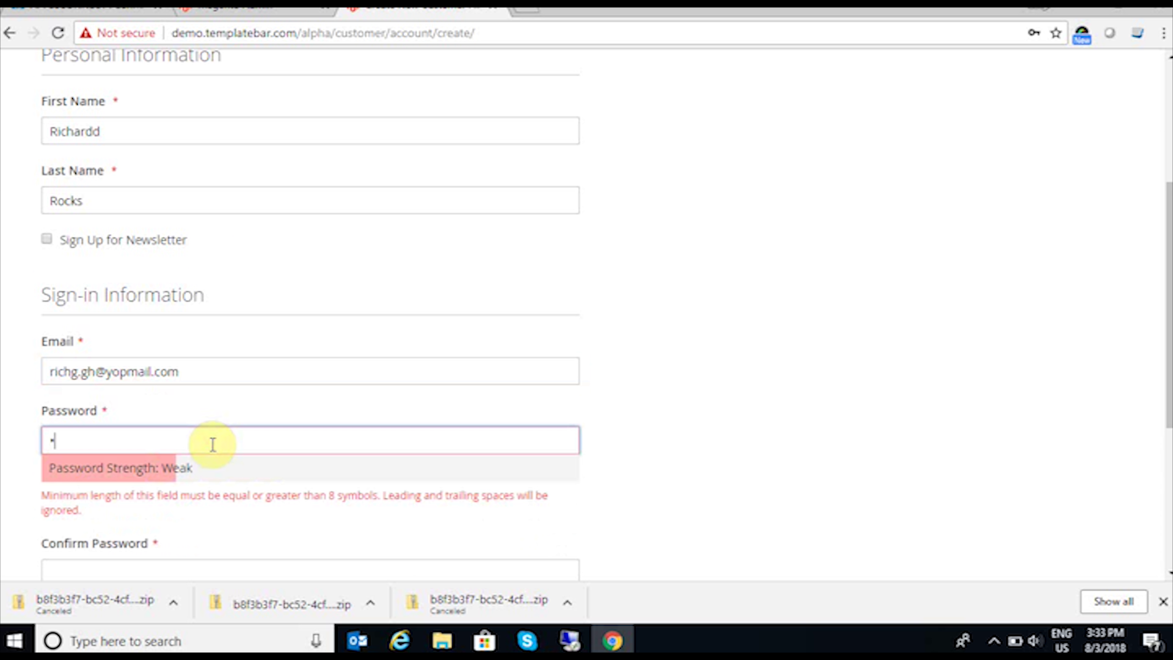
text(•••••)
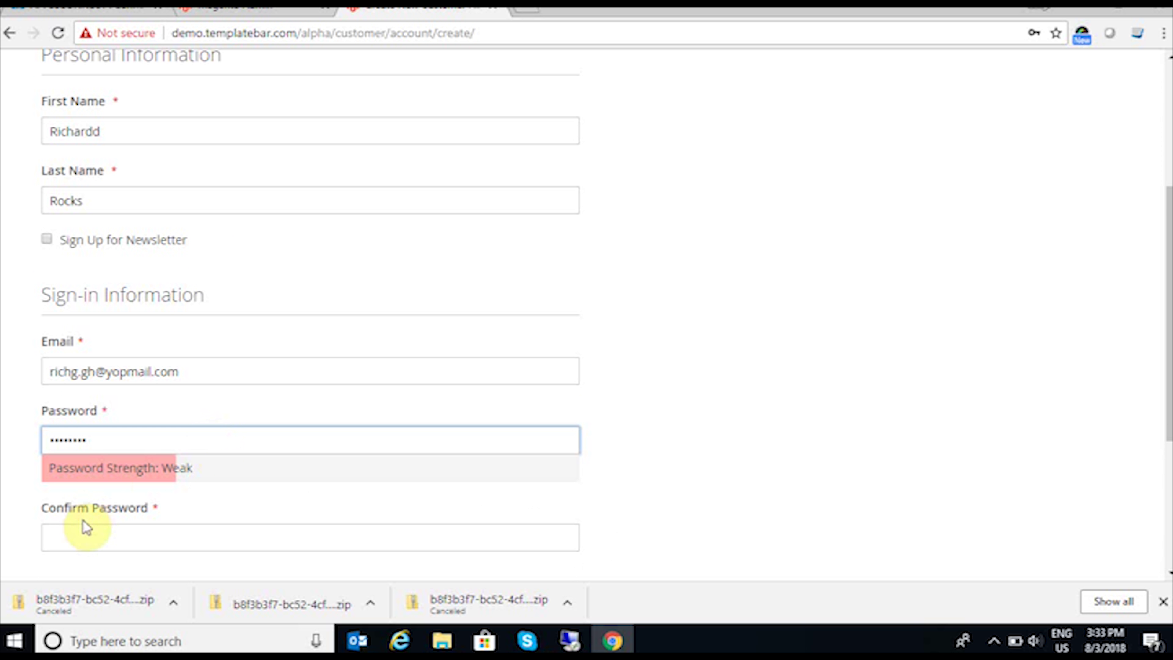
click(77, 537)
text(•••)
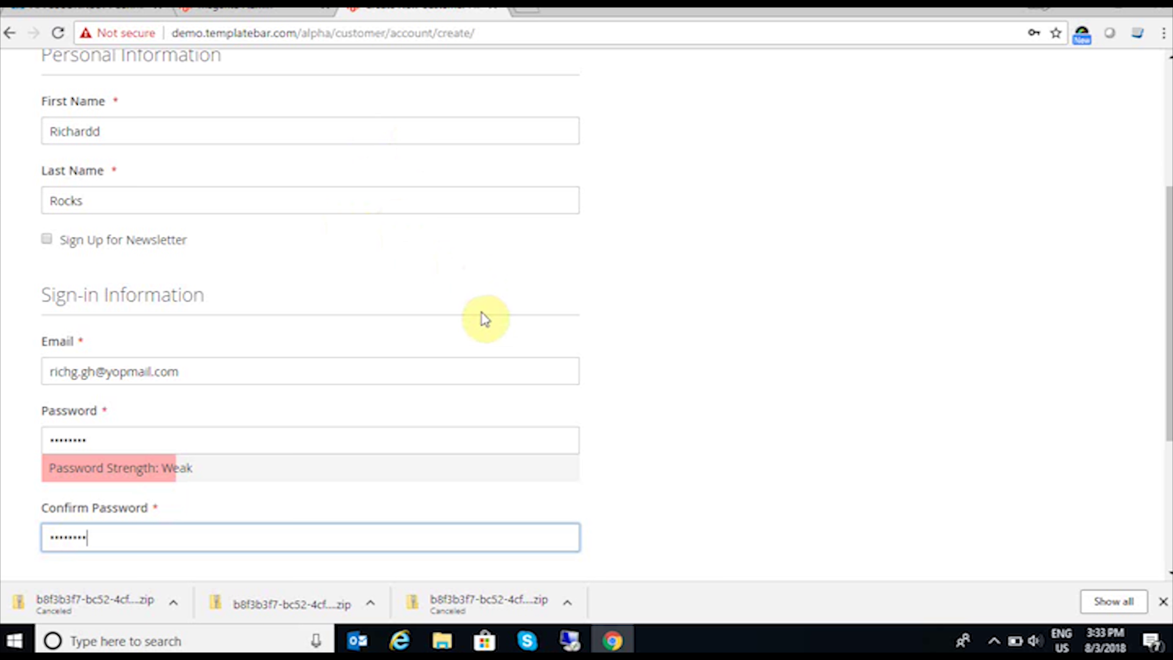
scroll(431, 440, down, 2)
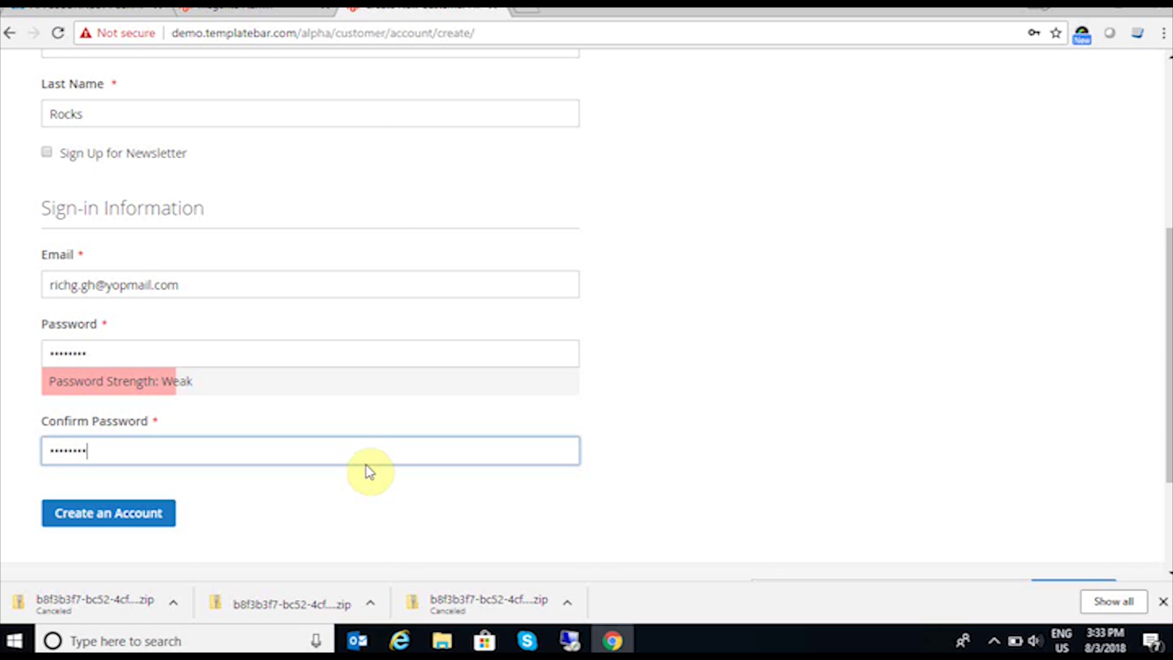
scroll(362, 454, up, 2)
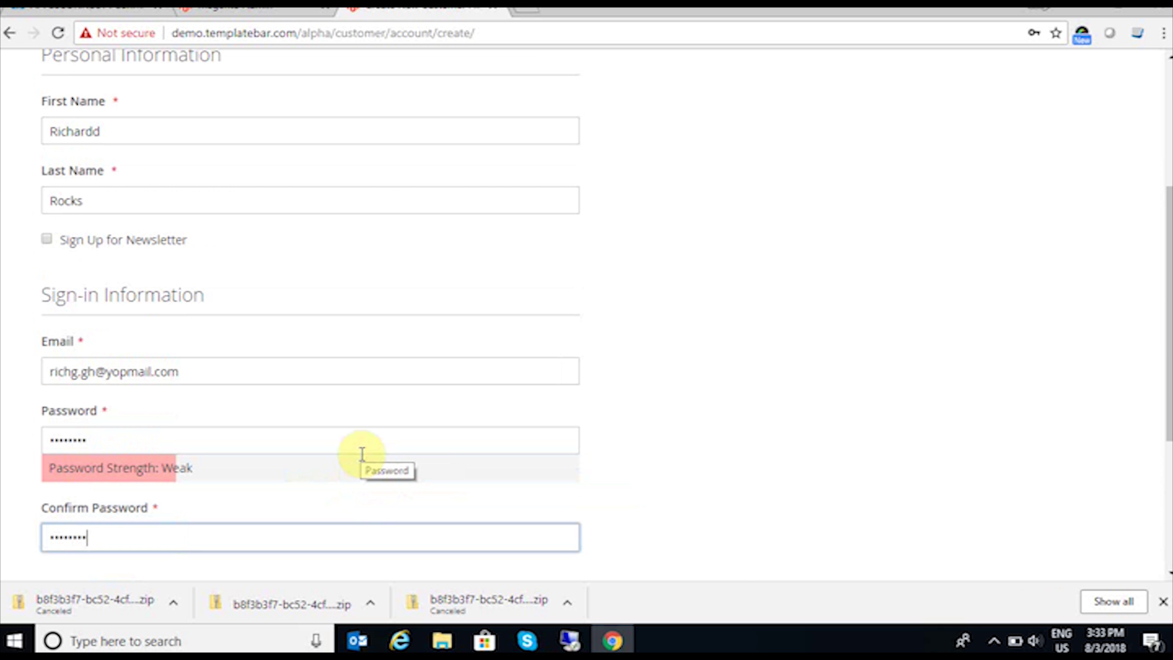
scroll(362, 454, down, 4)
click(157, 427)
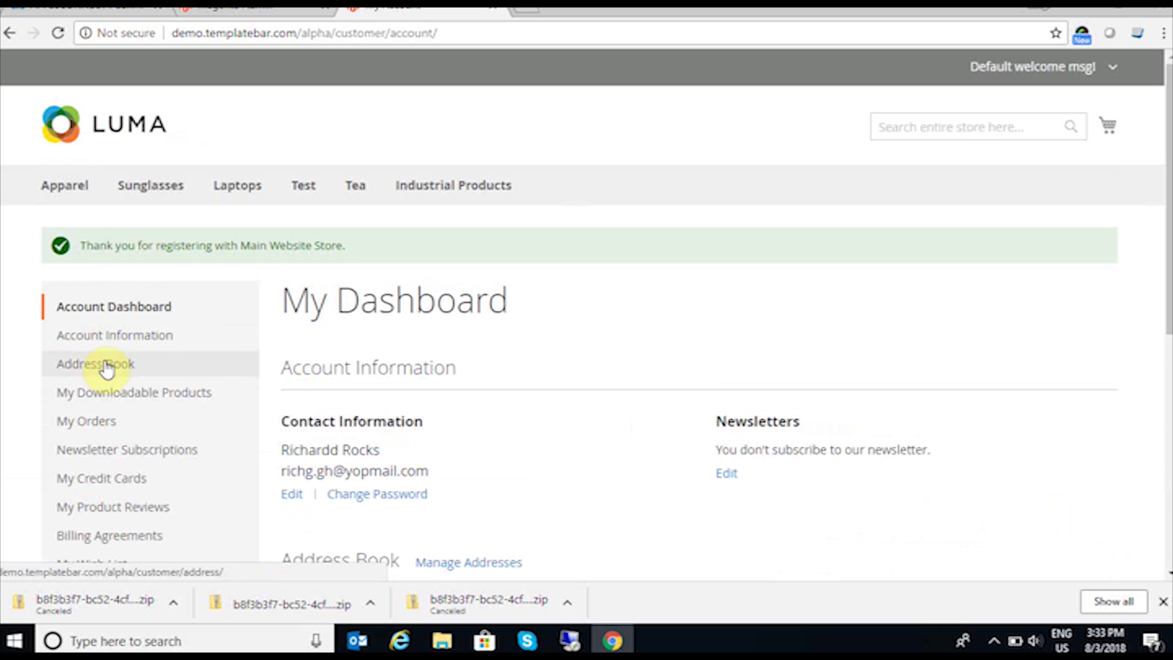
click(105, 365)
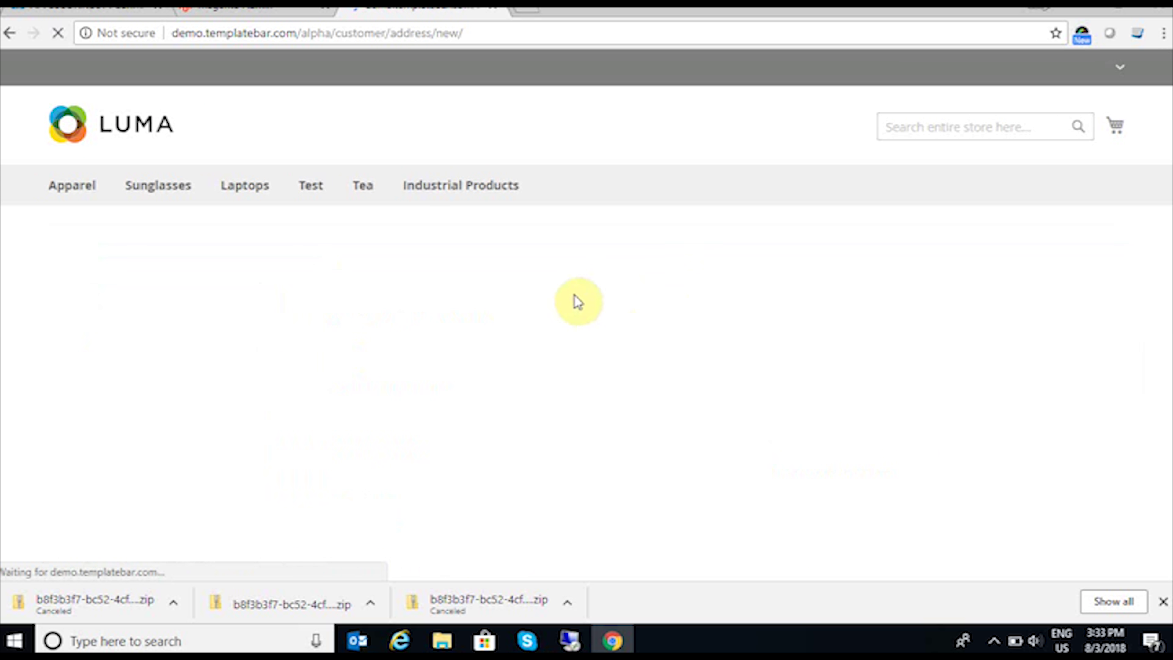
Step: Enter company 'insync' and the customer's phone number in the new address
scroll(492, 425, down, 2)
click(353, 463)
text(mn)
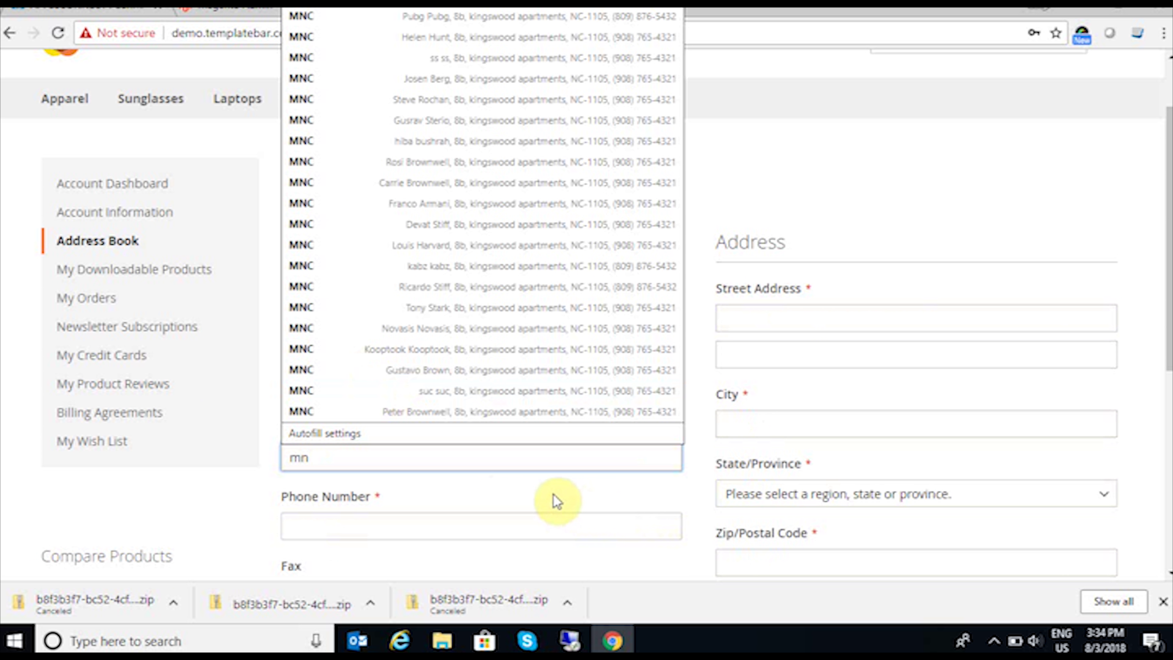
click(362, 450)
key(ctrl+a)
key(BackSpace)
text(insync)
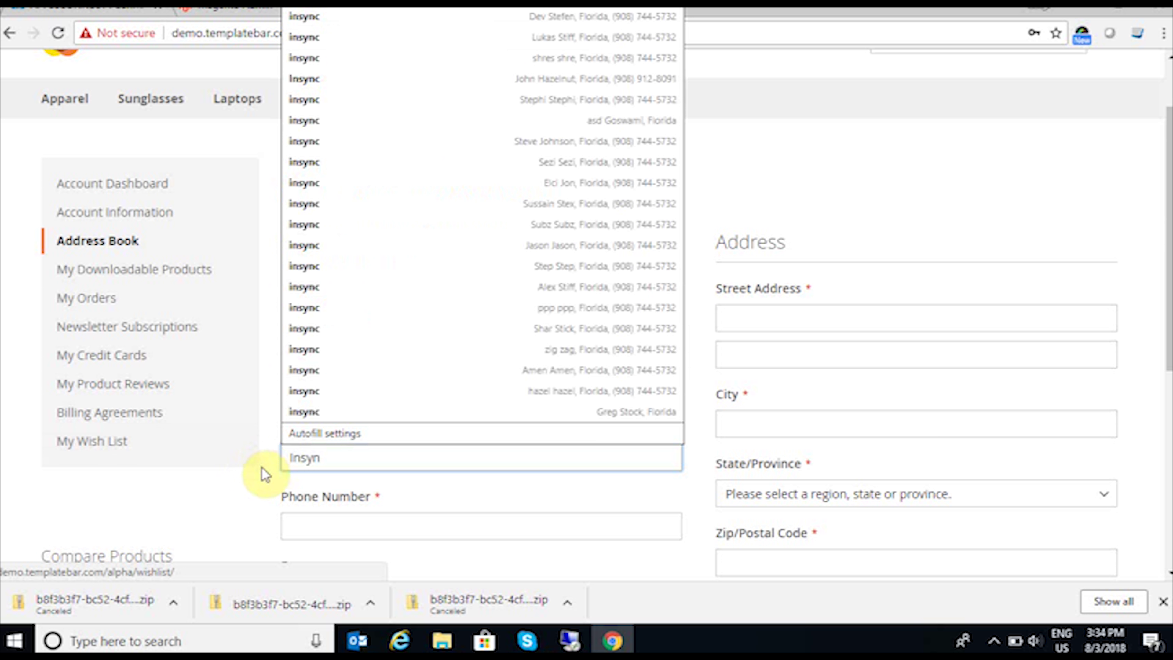
click(337, 527)
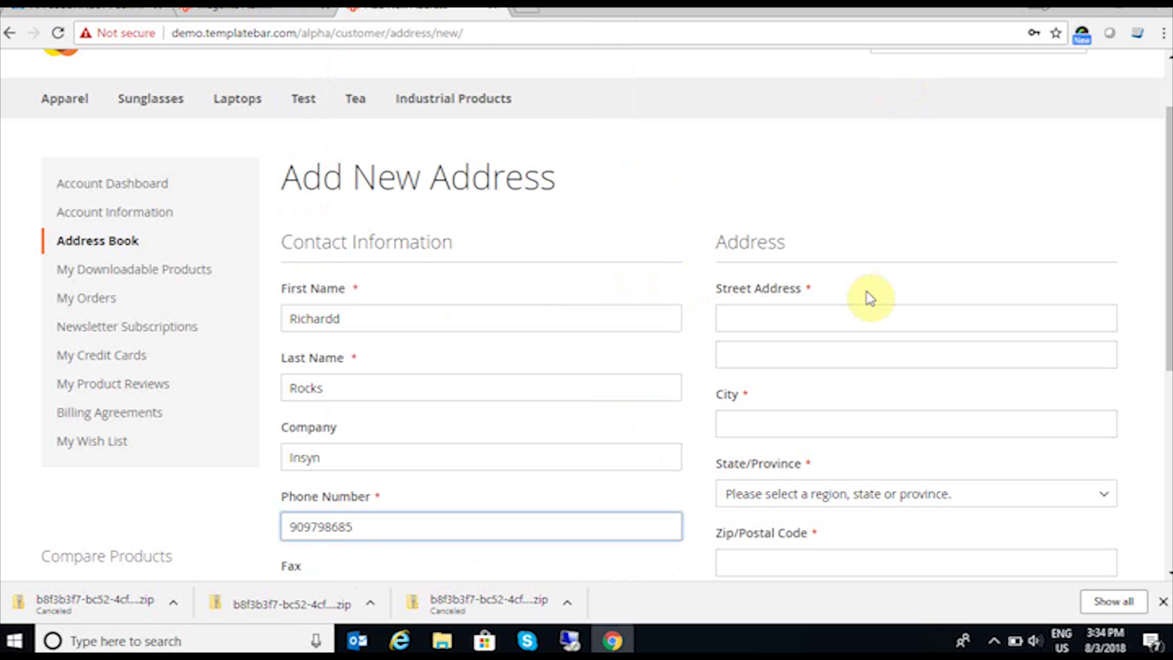
Step: Fill in the street address, state Florida and zip code, then save the address
click(848, 316)
text(Florida)
click(709, 255)
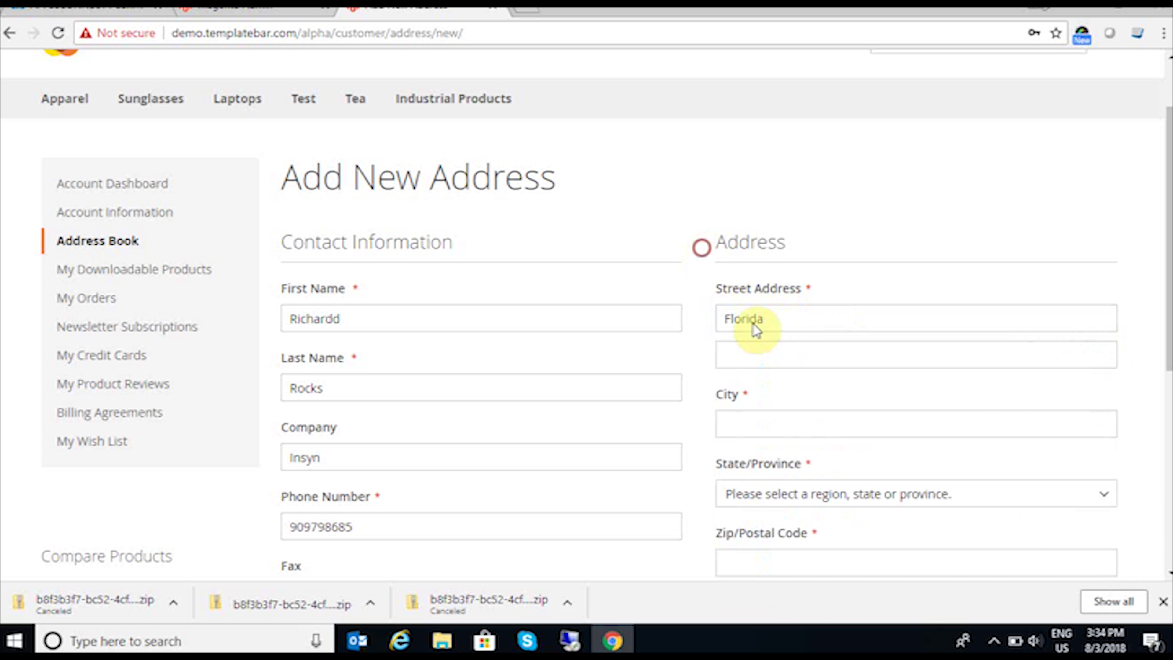
click(746, 429)
text(Florida)
click(704, 440)
click(791, 490)
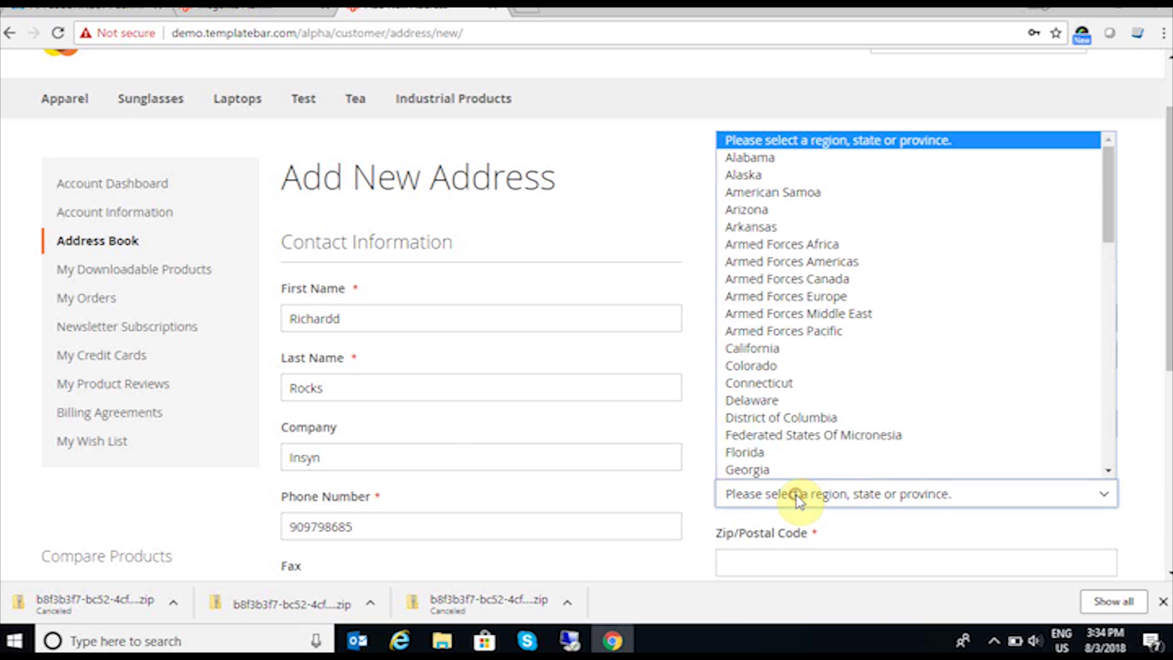
key(f)
click(760, 451)
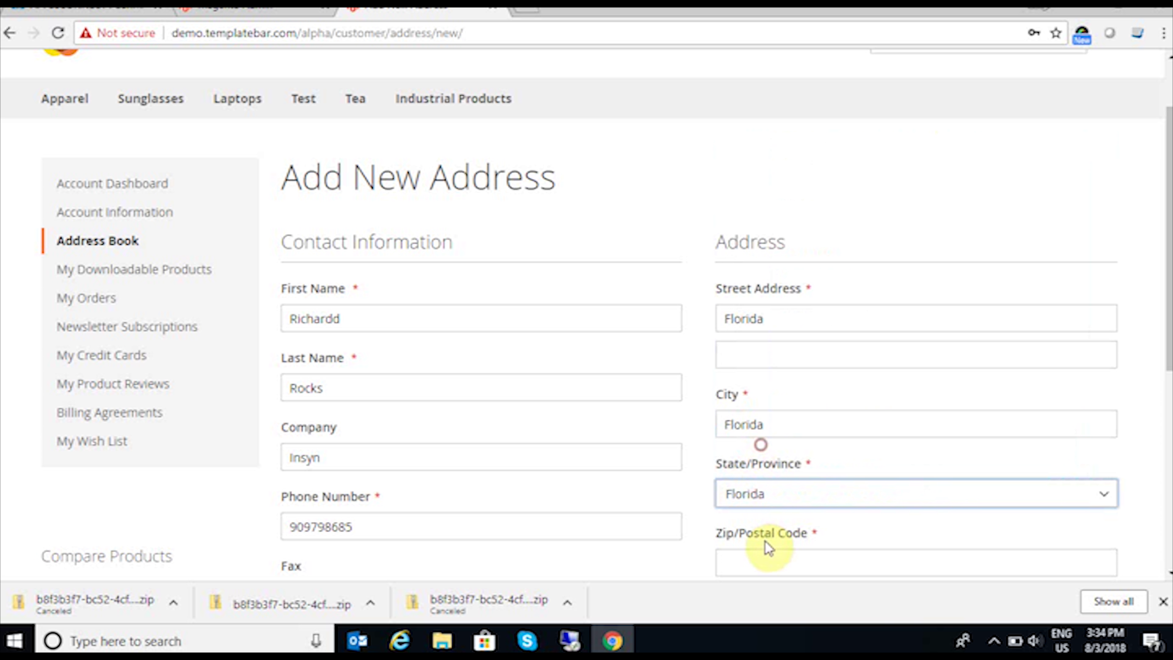
click(761, 561)
text(32008)
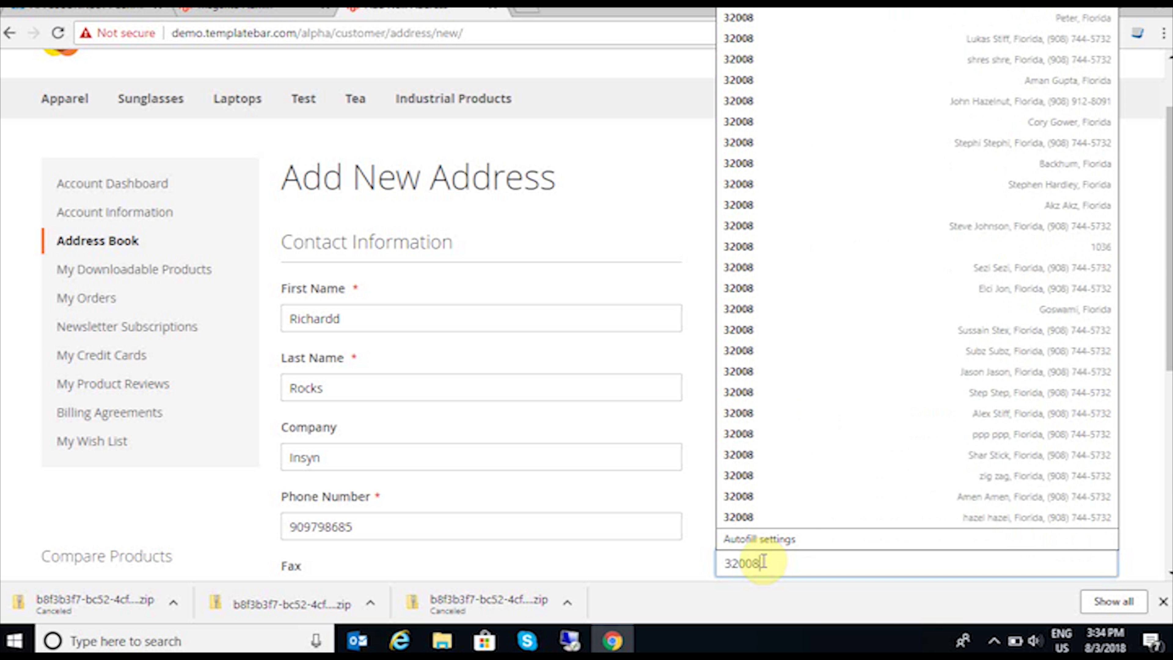
scroll(707, 577, down, 2)
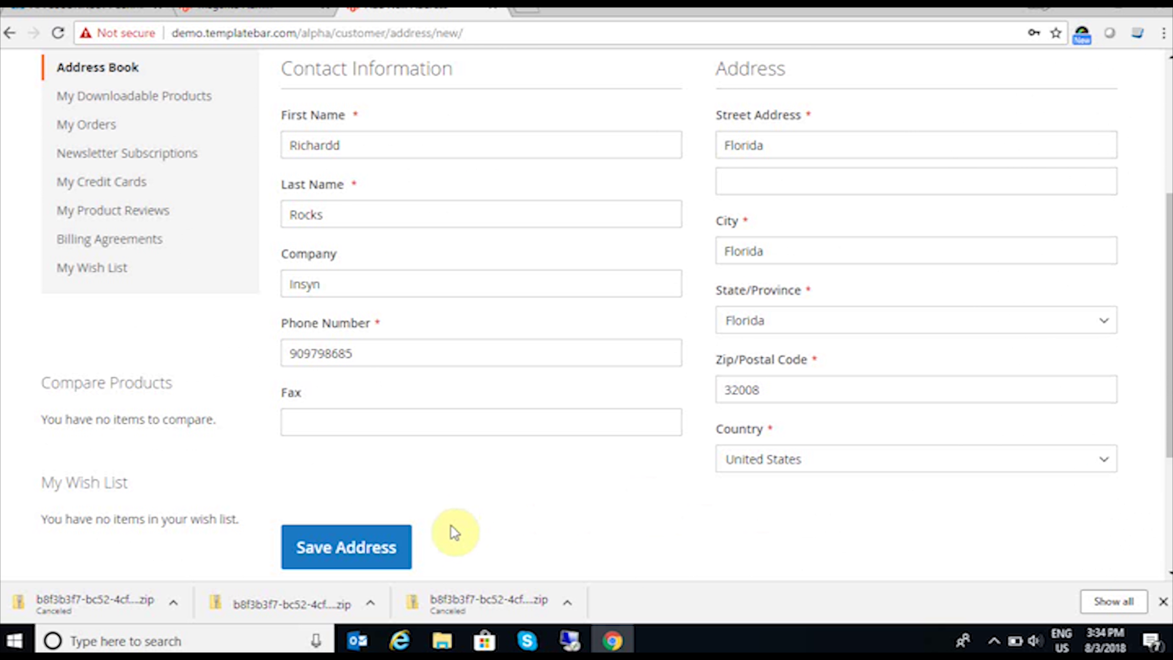
click(380, 550)
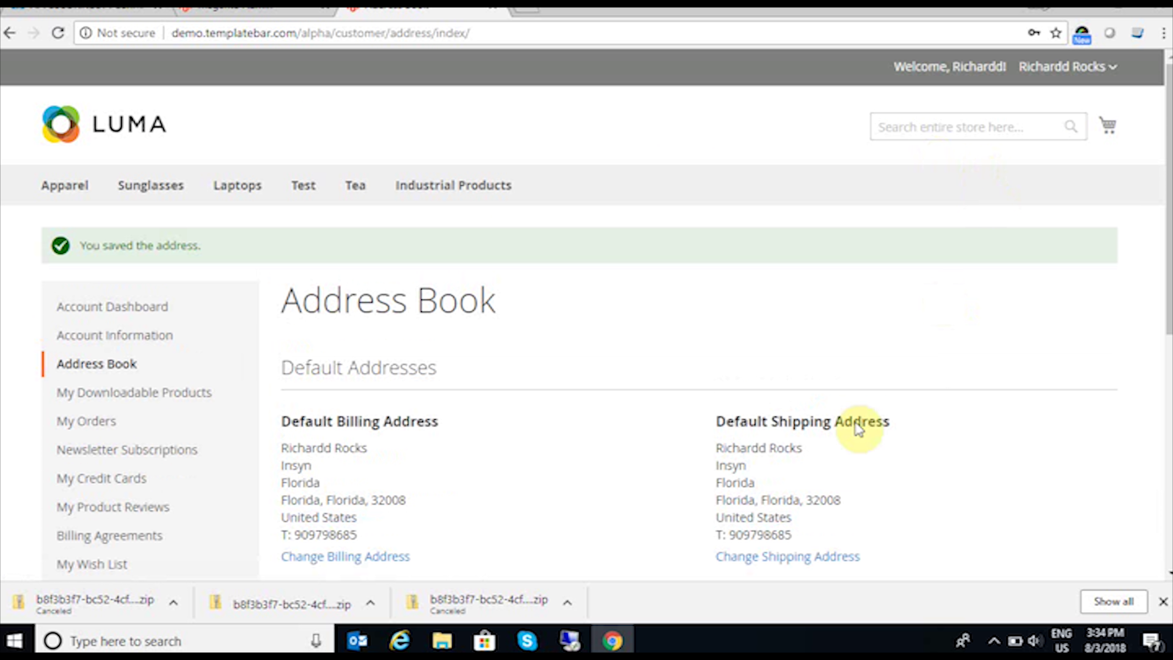
Step: Back in the remote session, start the Magento to Dynamics AX Customer Add sync now
mouse_move(575, 644)
click(629, 594)
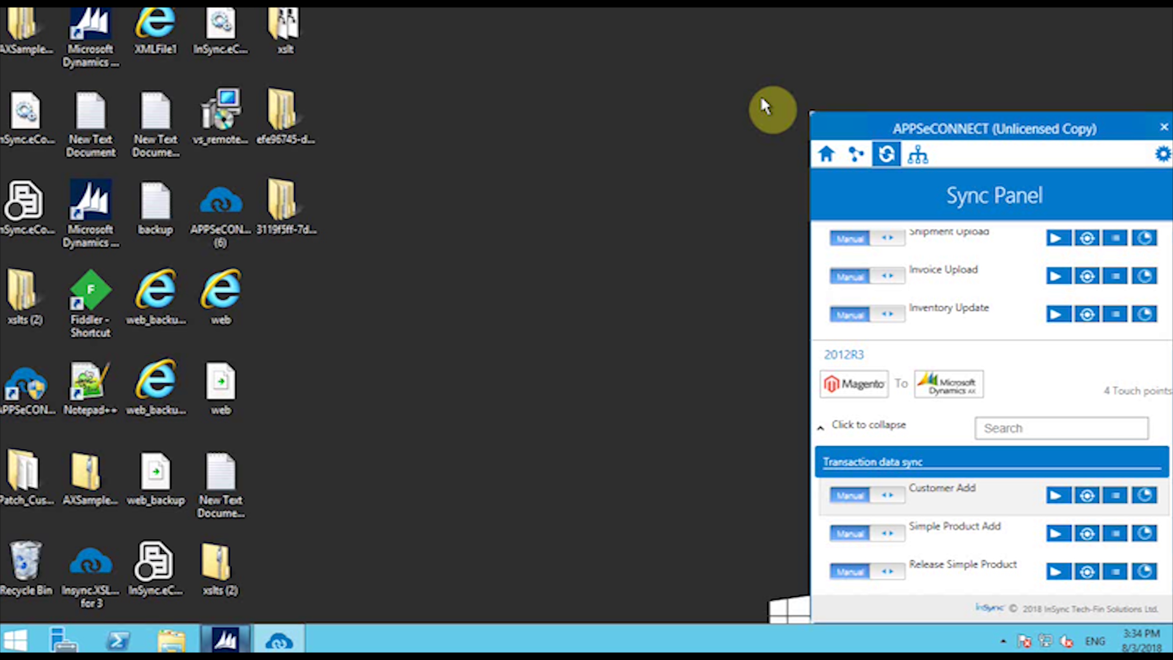
drag(670, 98, 603, 81)
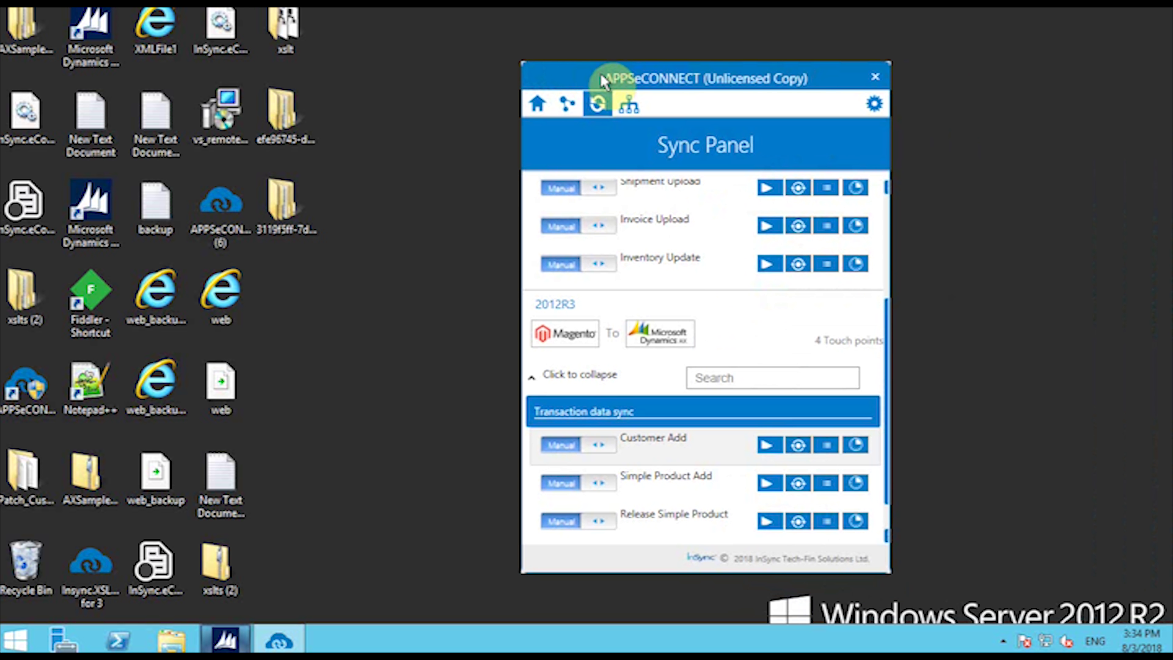
mouse_move(704, 7)
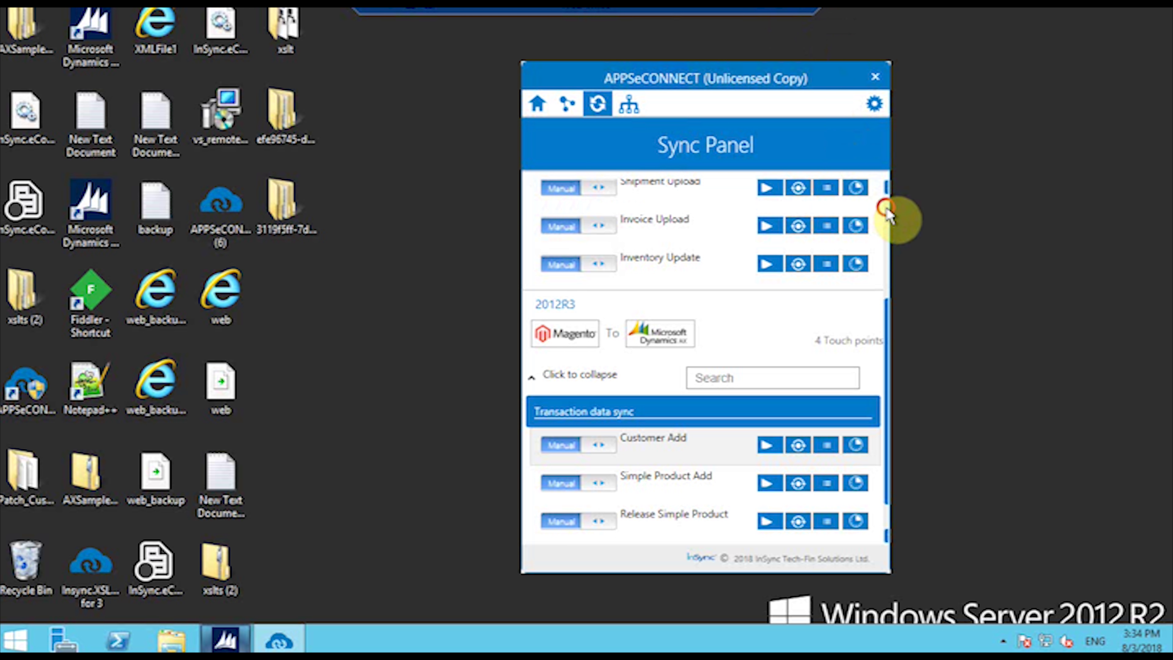
scroll(889, 216, up, 3)
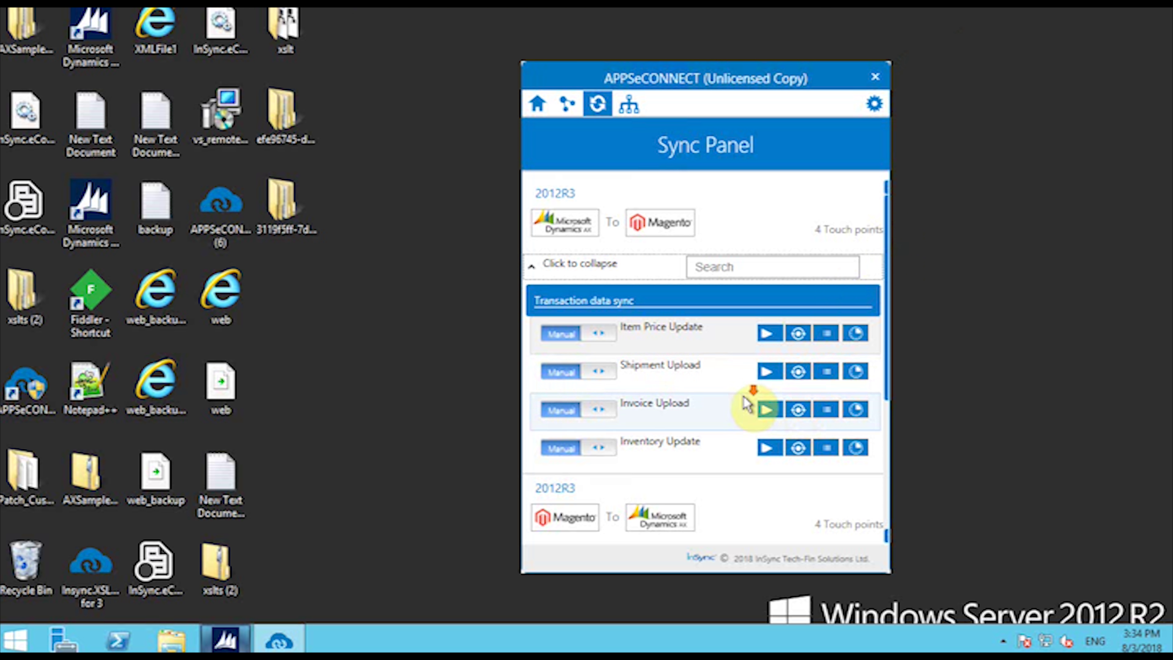
scroll(753, 405, down, 3)
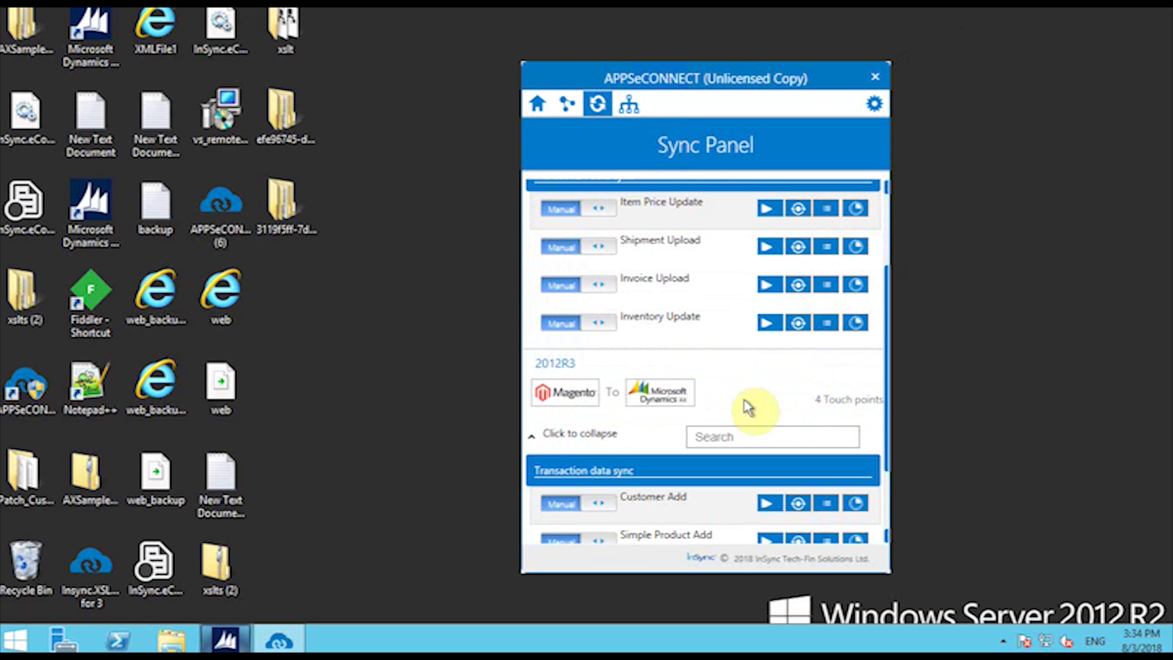
click(768, 504)
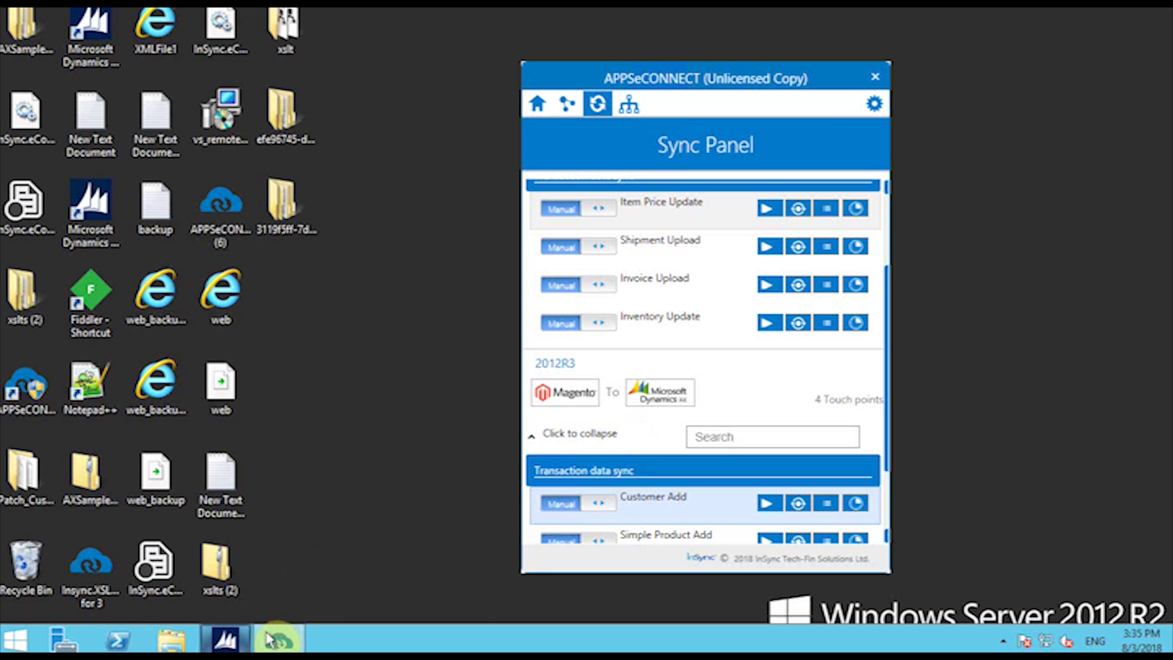
Step: In Accounts receivable > All customers, filter by the customer's name and open the match
click(243, 646)
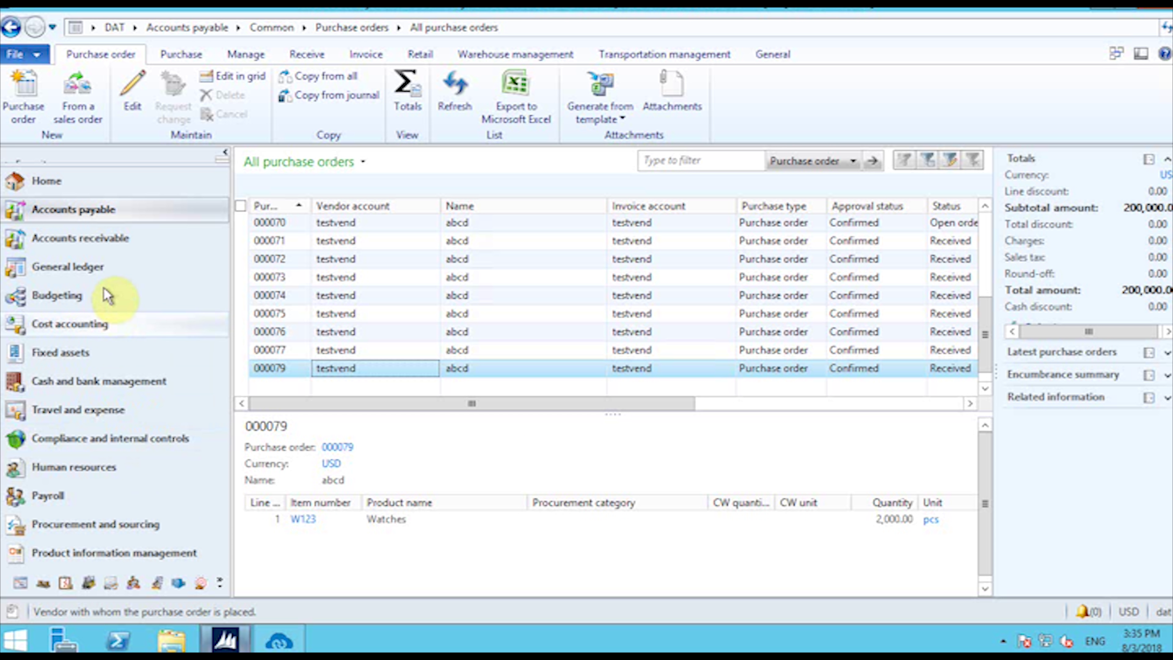
click(153, 240)
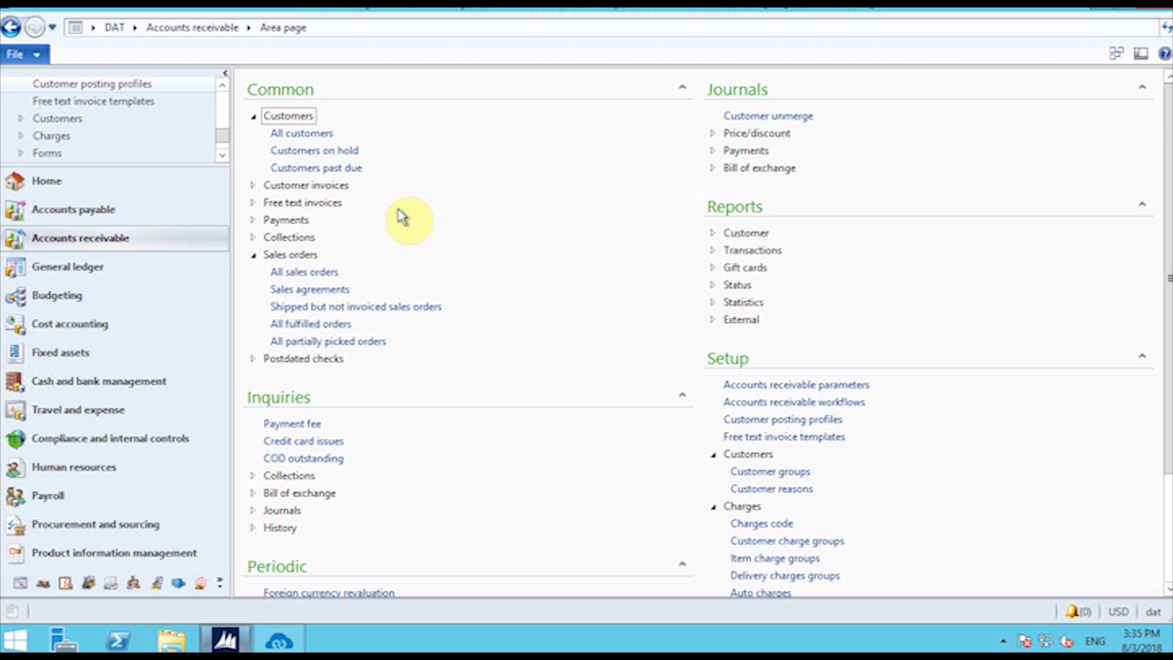
click(322, 135)
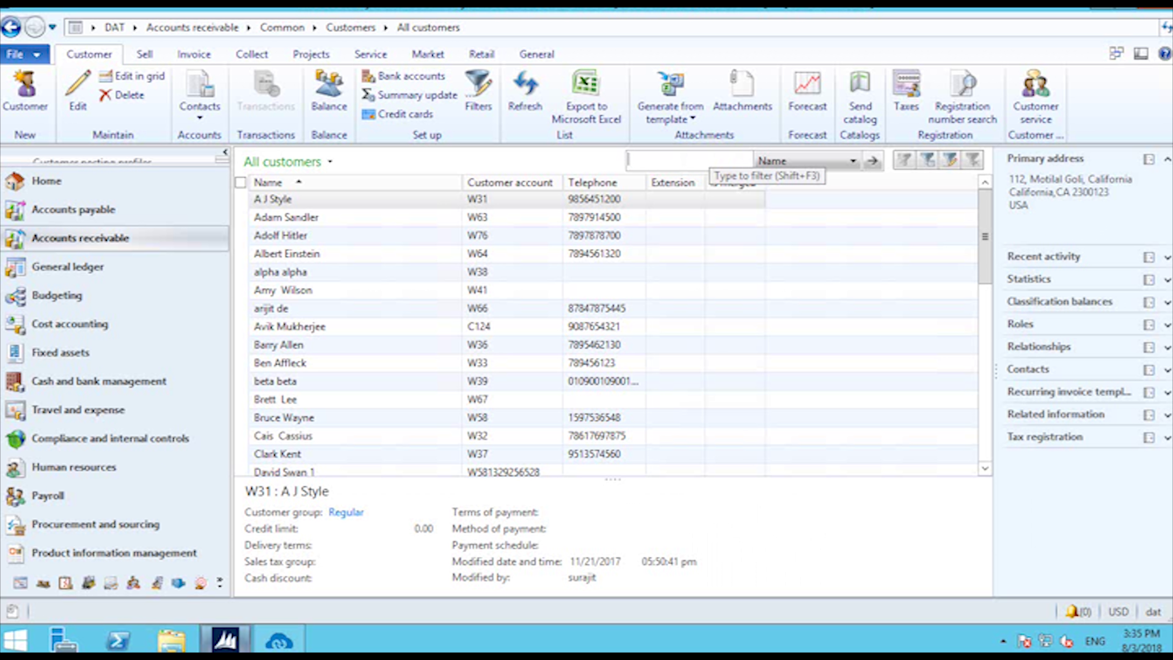
text(ardd)
key(Return)
click(367, 198)
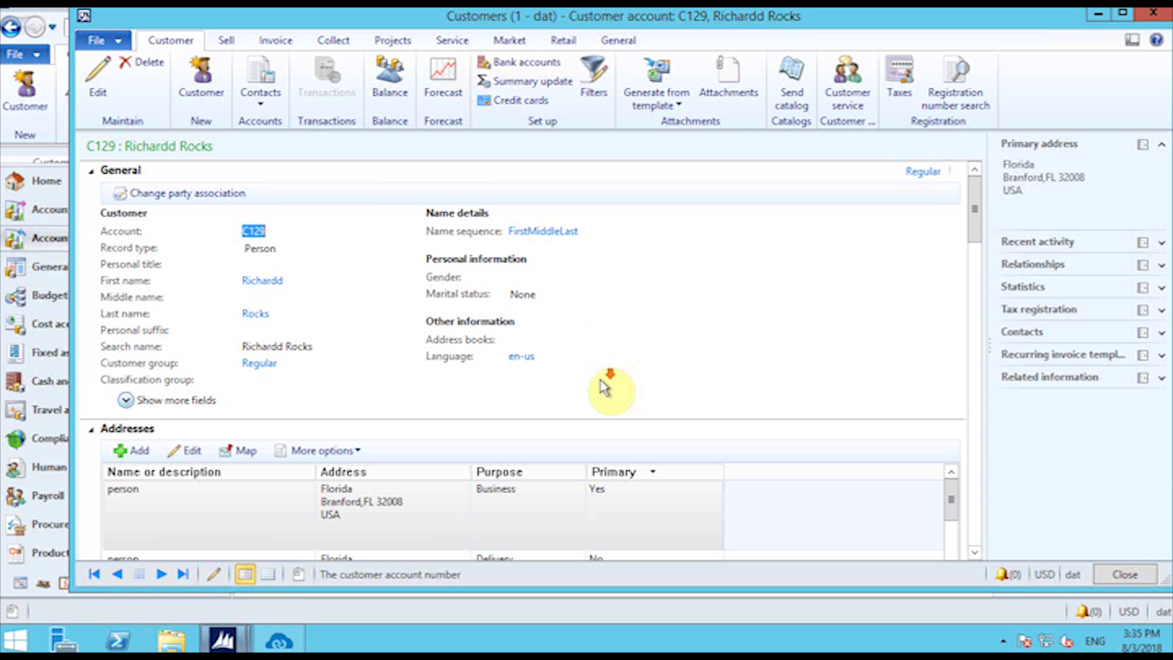
Step: Review the customer's addresses and contact information, then close the record
scroll(605, 387, down, 5)
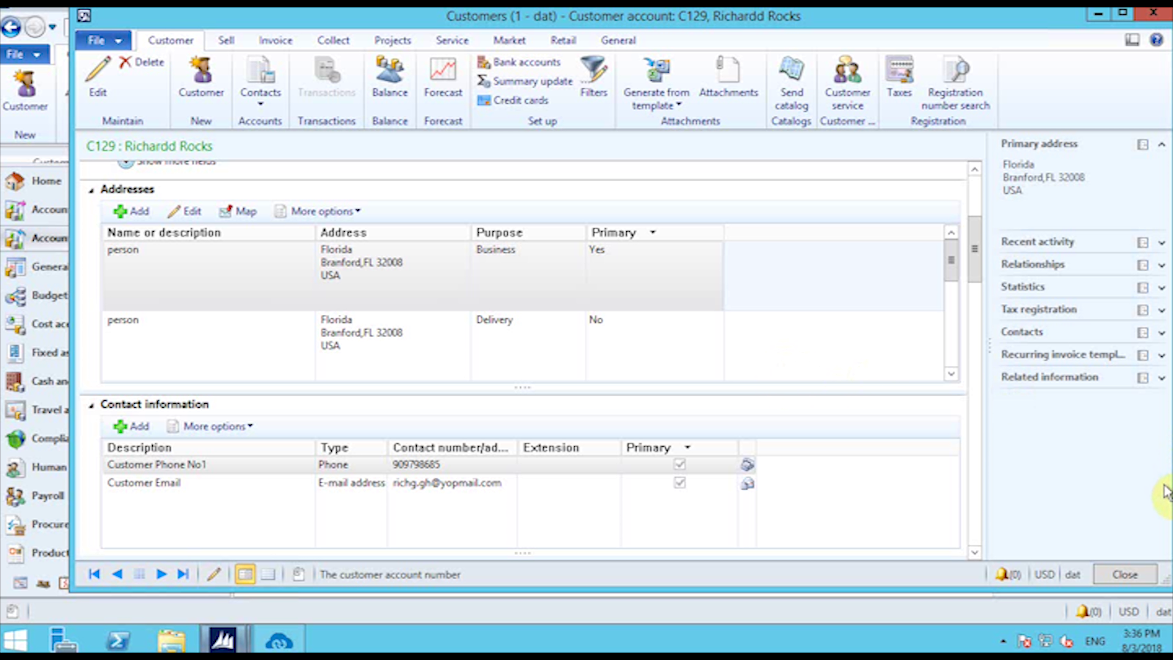
click(1124, 575)
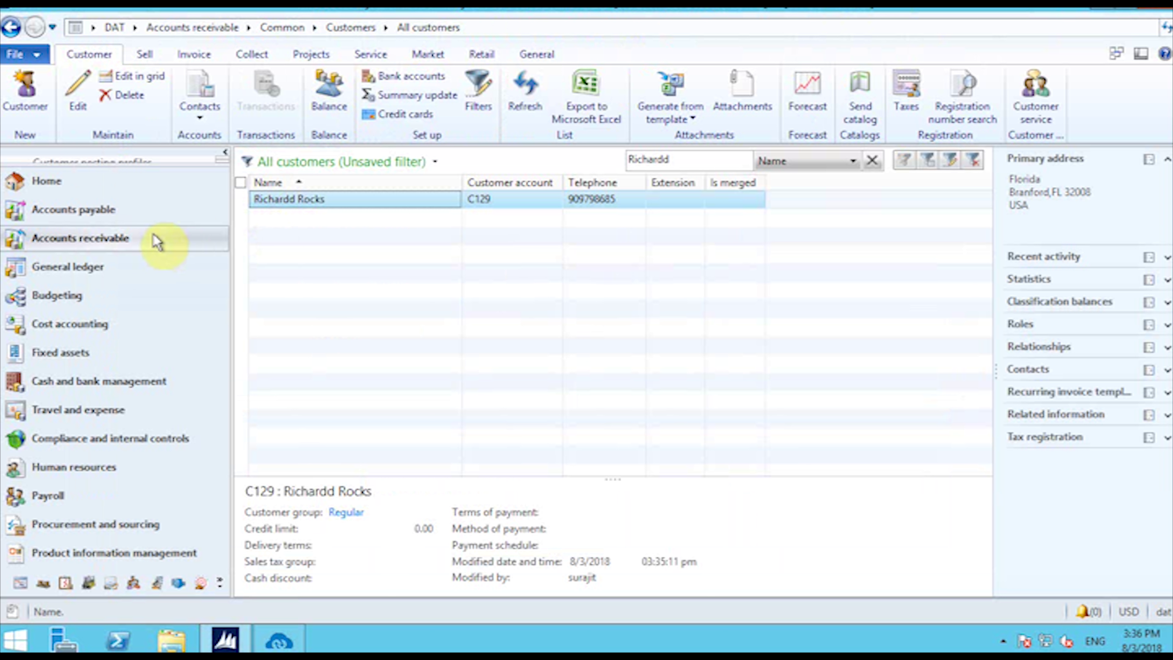
Step: Switch to the Magento admin, dismiss the message popup and open Products > Catalog
click(761, 11)
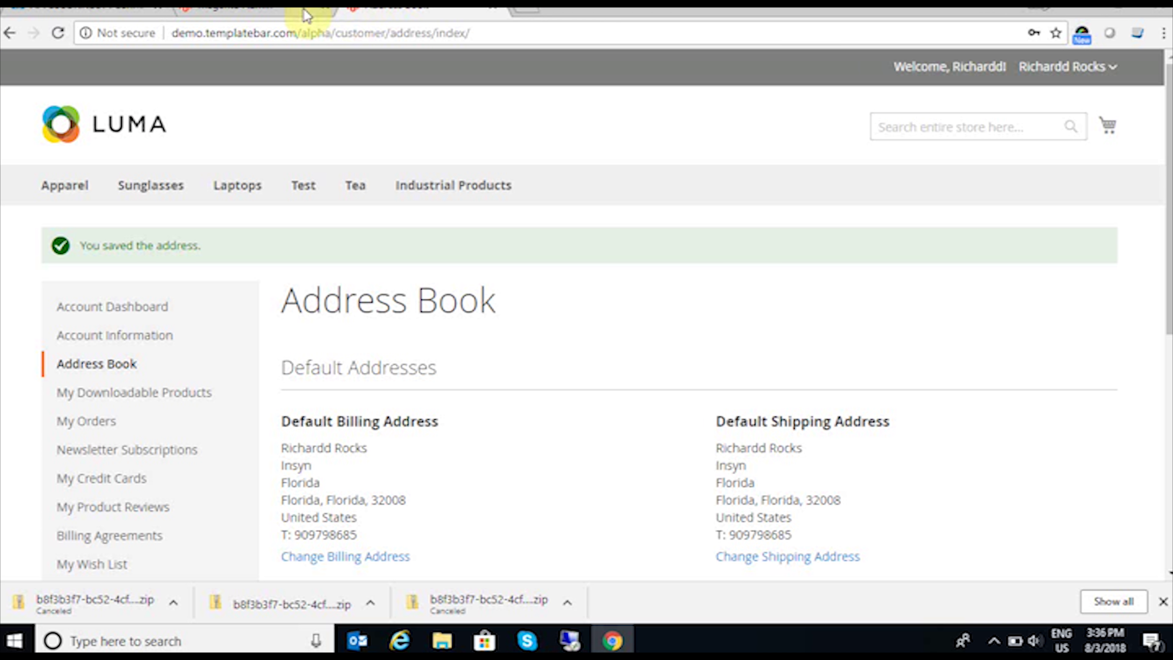
click(298, 10)
click(493, 459)
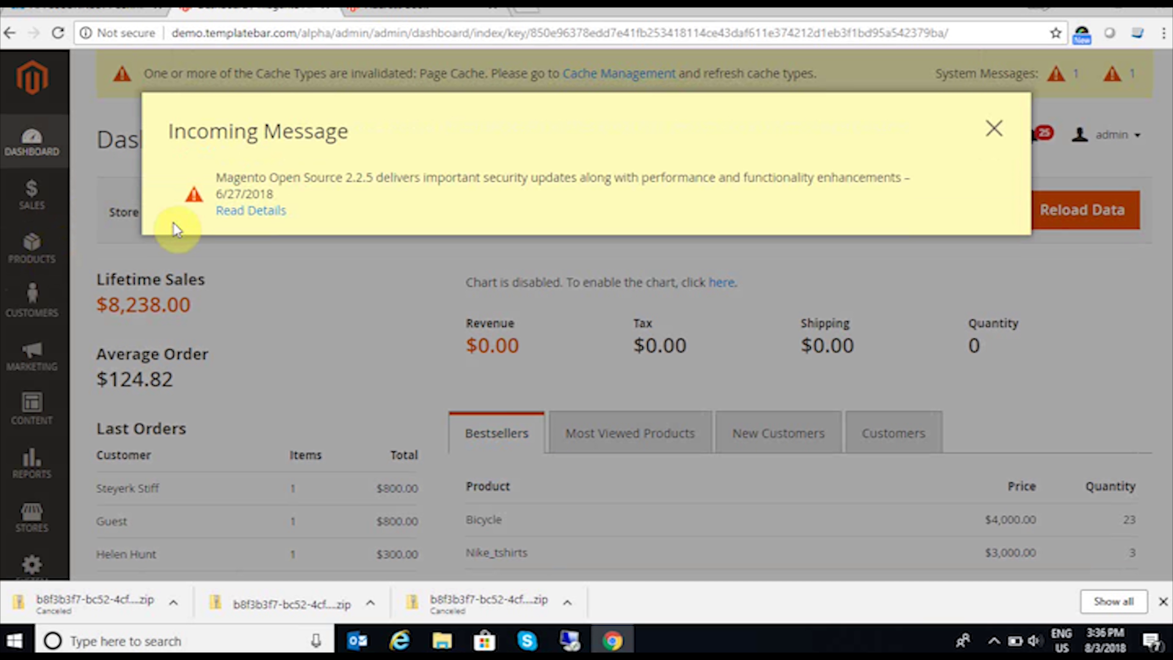
click(994, 128)
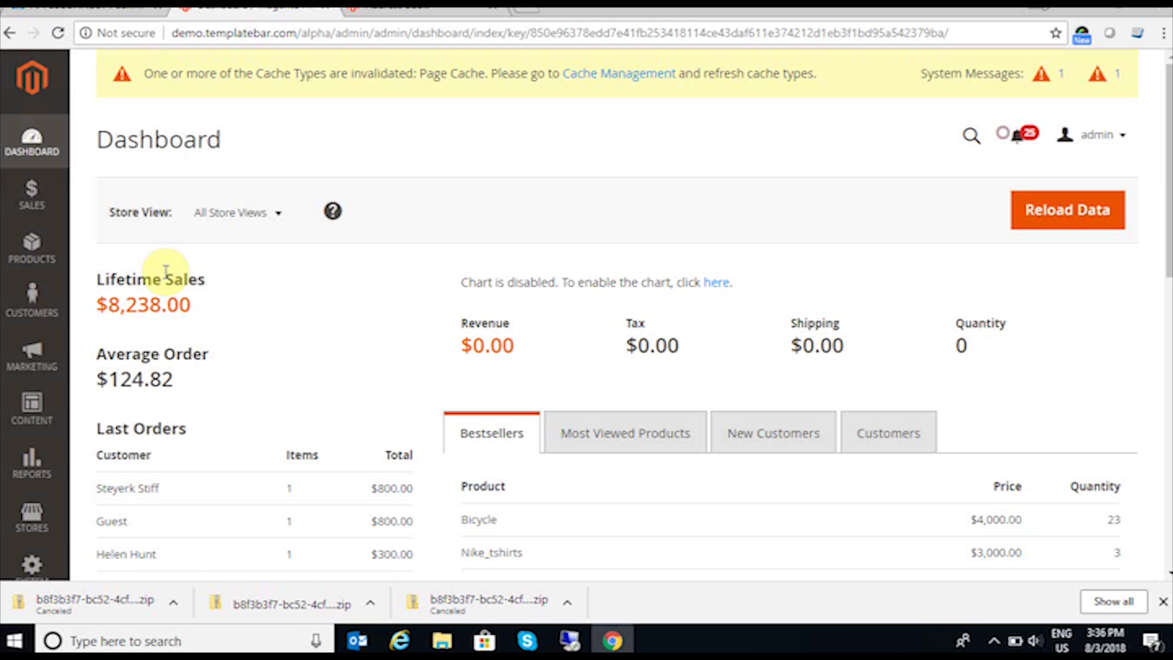
click(18, 261)
click(118, 201)
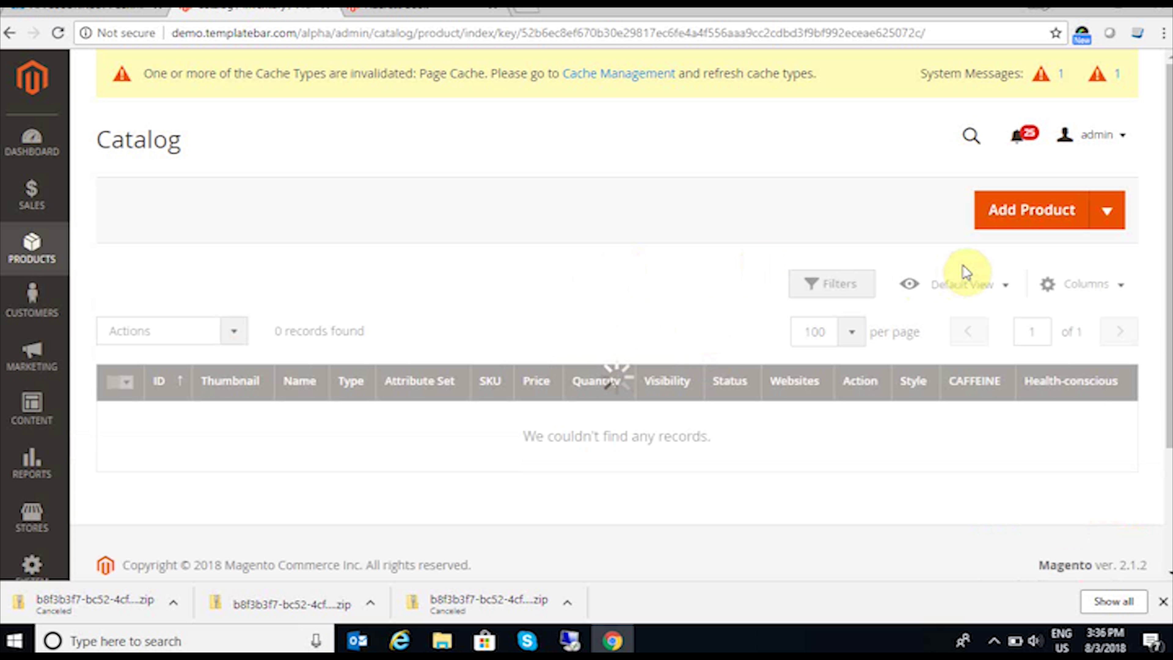
Step: Add a new product named 'Mi_note4' with SKU MI12
click(1025, 221)
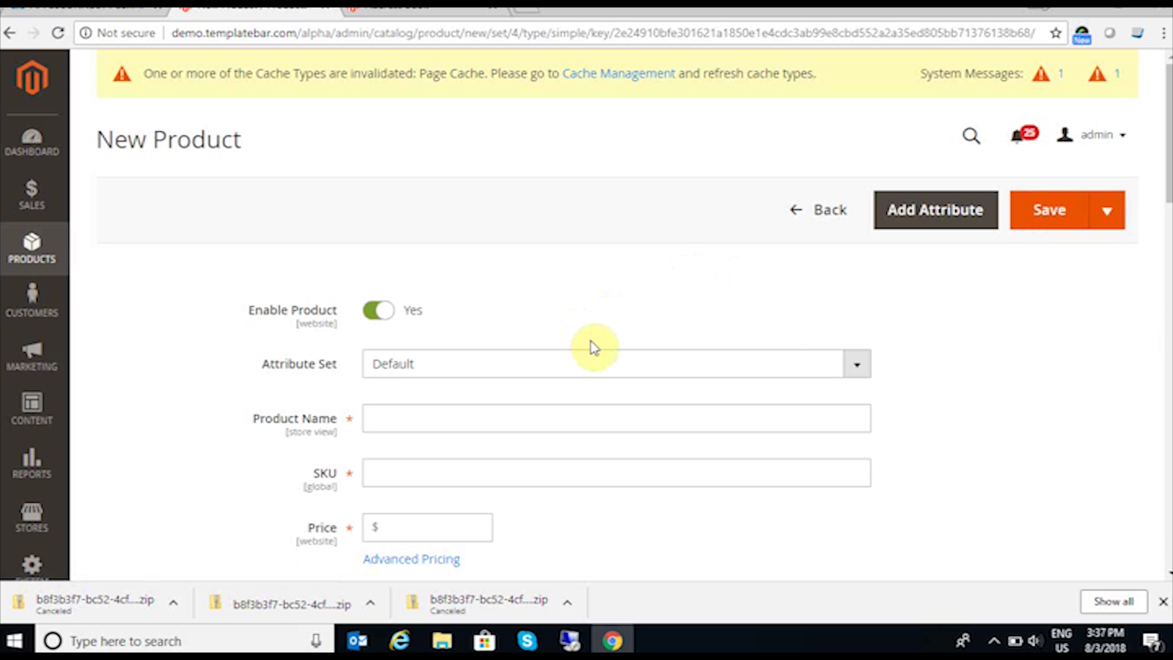
scroll(591, 349, down, 3)
click(501, 242)
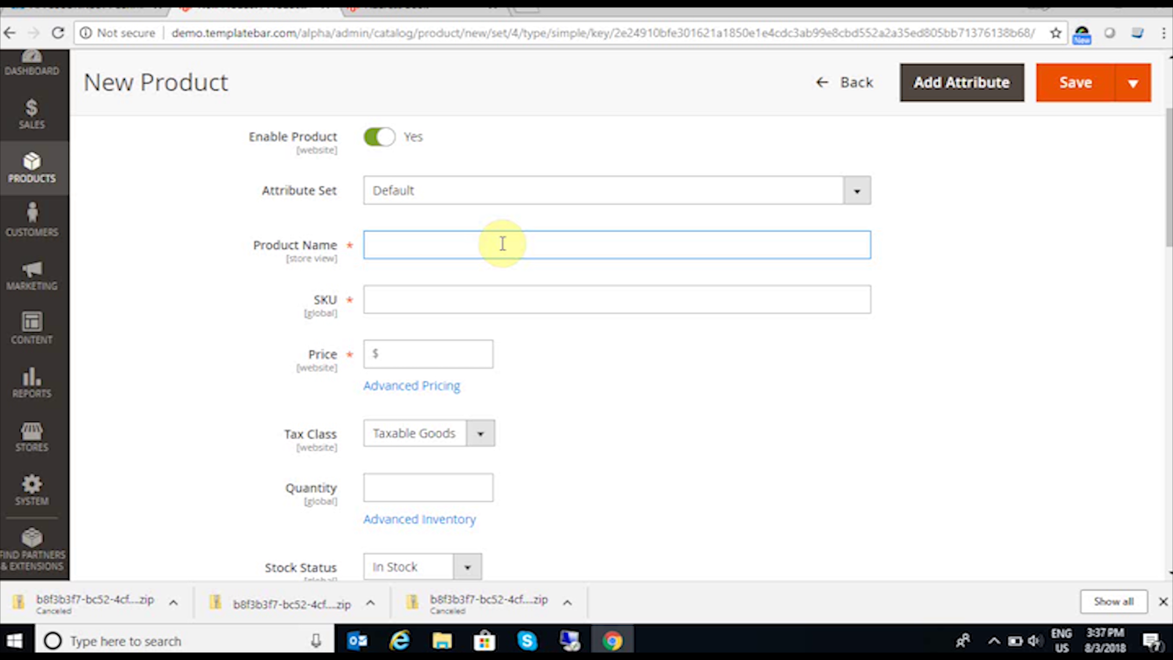
text(Mi_note4)
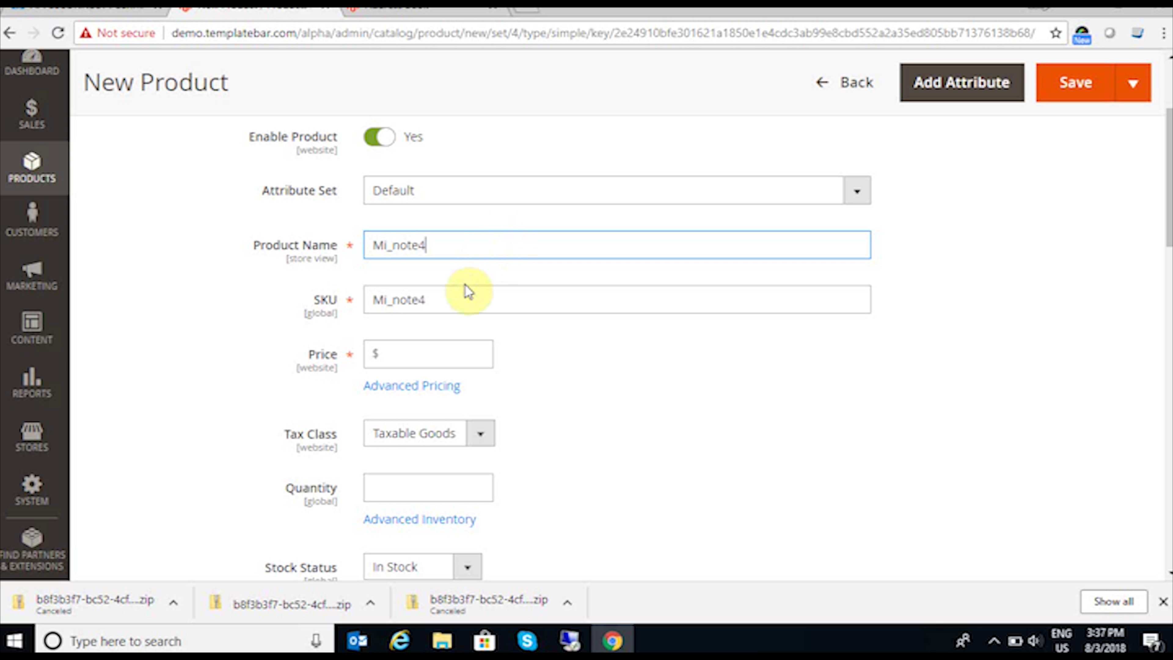
double_click(432, 300)
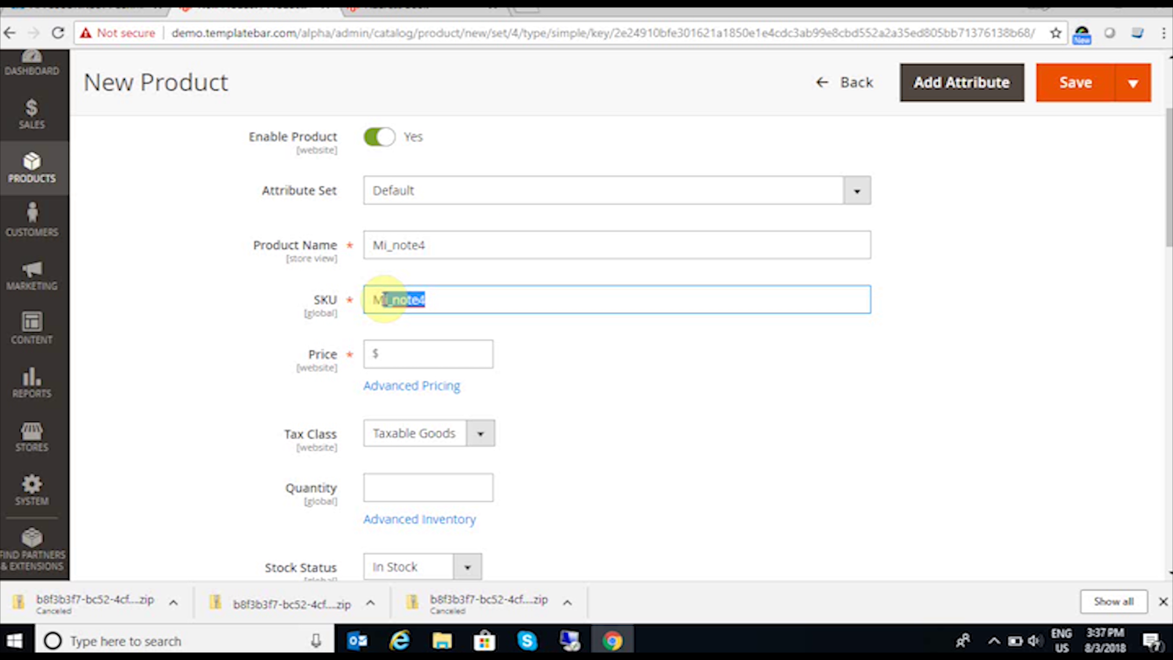
text(M)
Step: Give the product price 100, weight 10 and assign it to Default Category
click(419, 346)
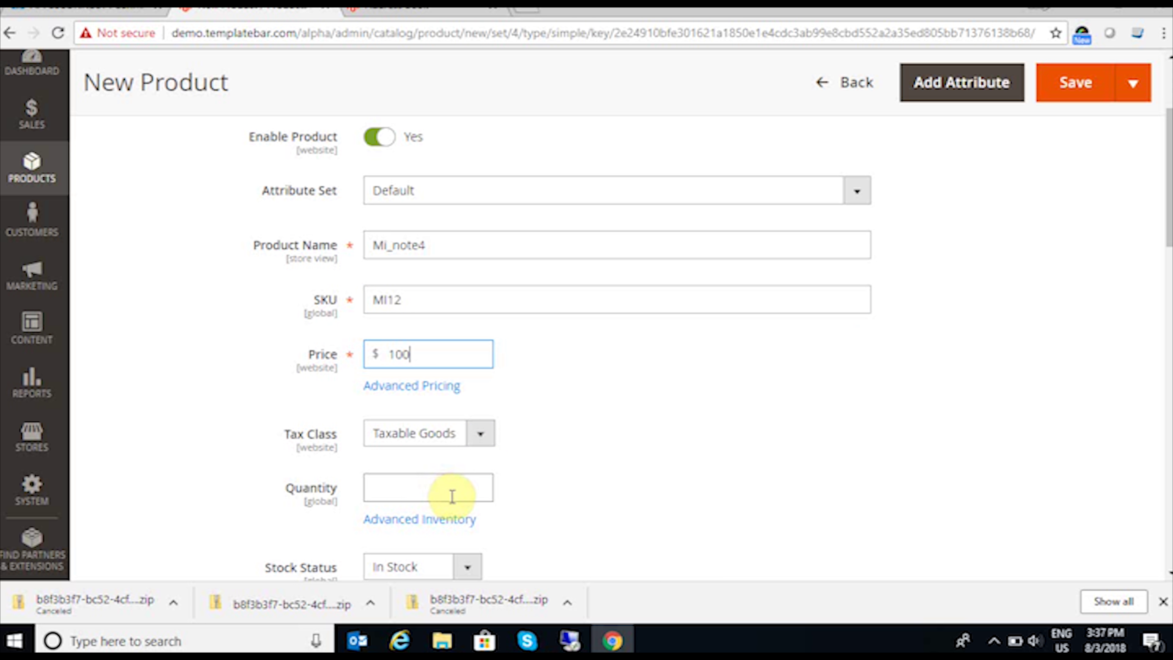
scroll(451, 496, down, 3)
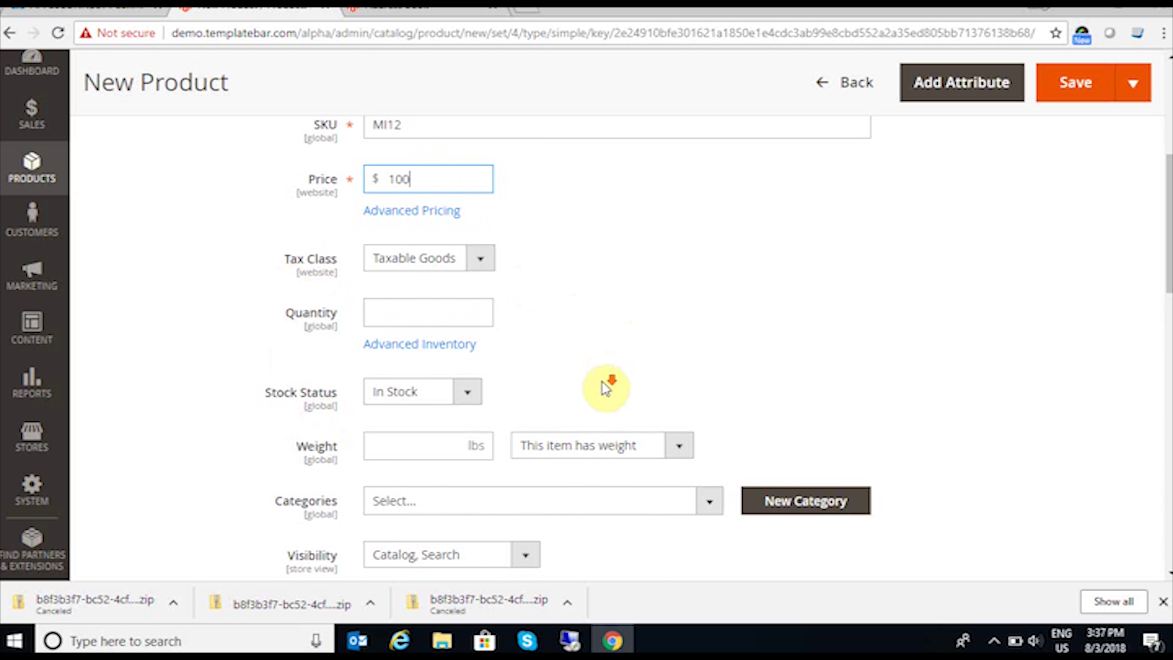
scroll(508, 379, down, 2)
click(457, 361)
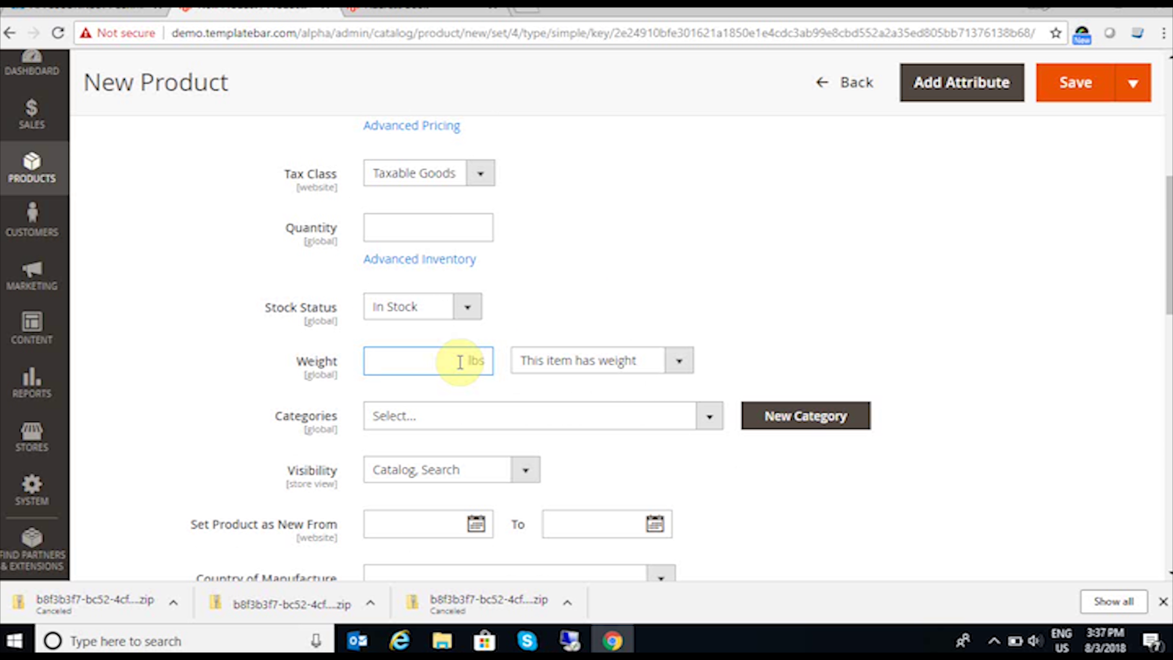
text(10)
click(701, 419)
click(411, 499)
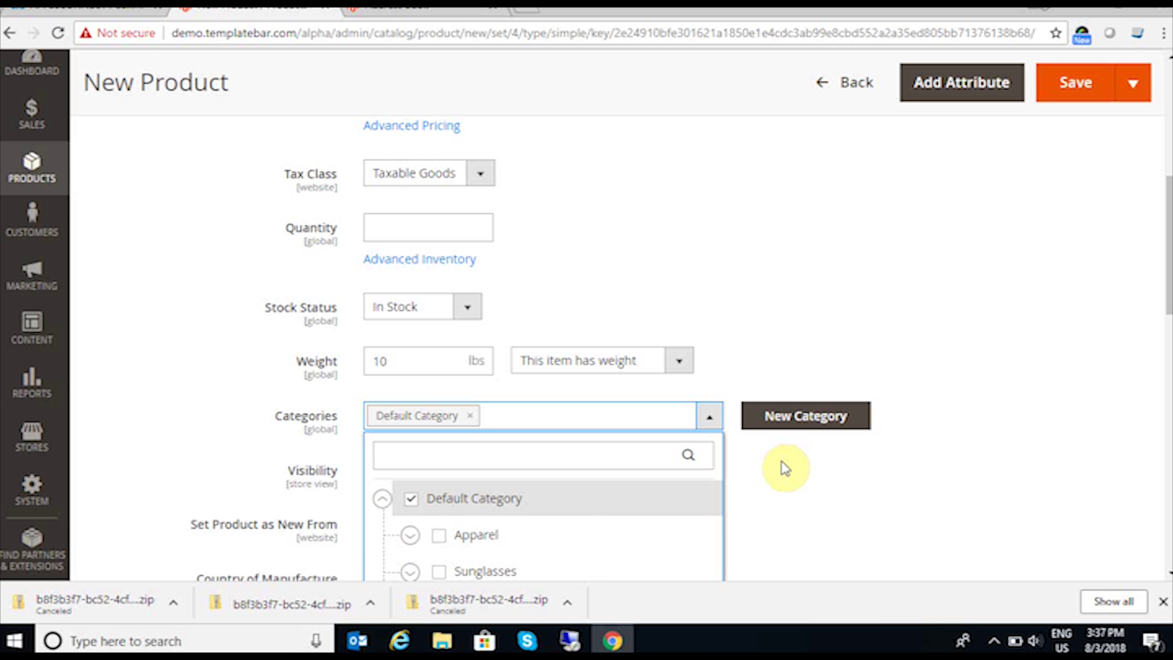
click(769, 475)
Step: Add a product description and the short description 'android'
scroll(711, 470, down, 3)
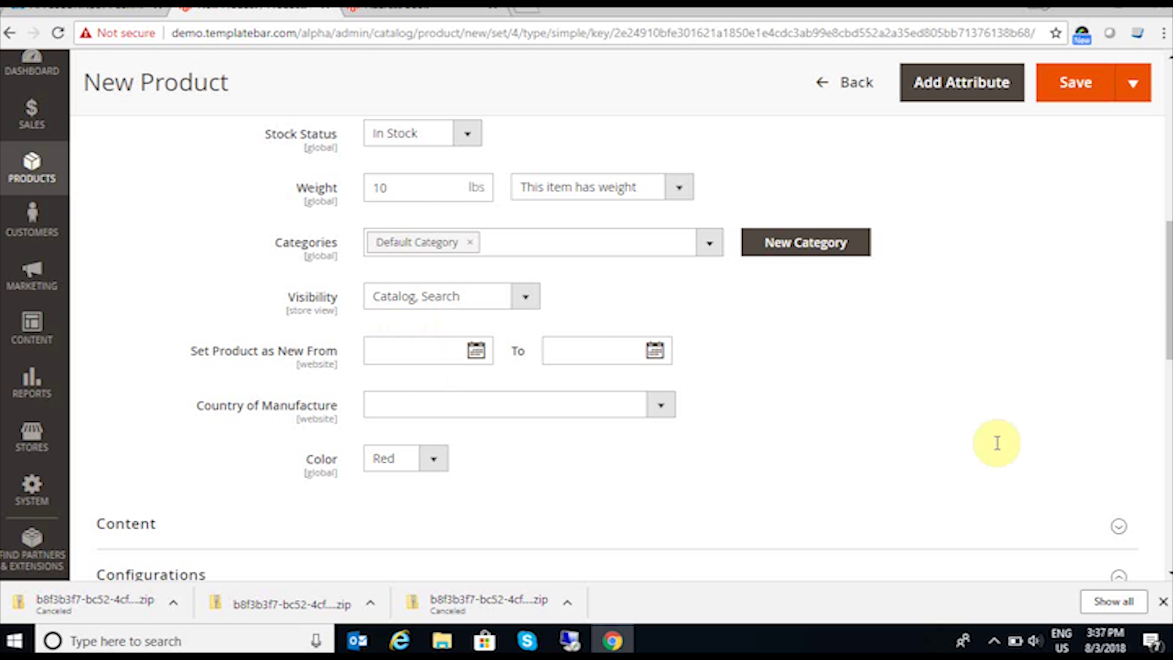
scroll(1062, 430, down, 3)
click(1118, 354)
scroll(762, 358, down, 6)
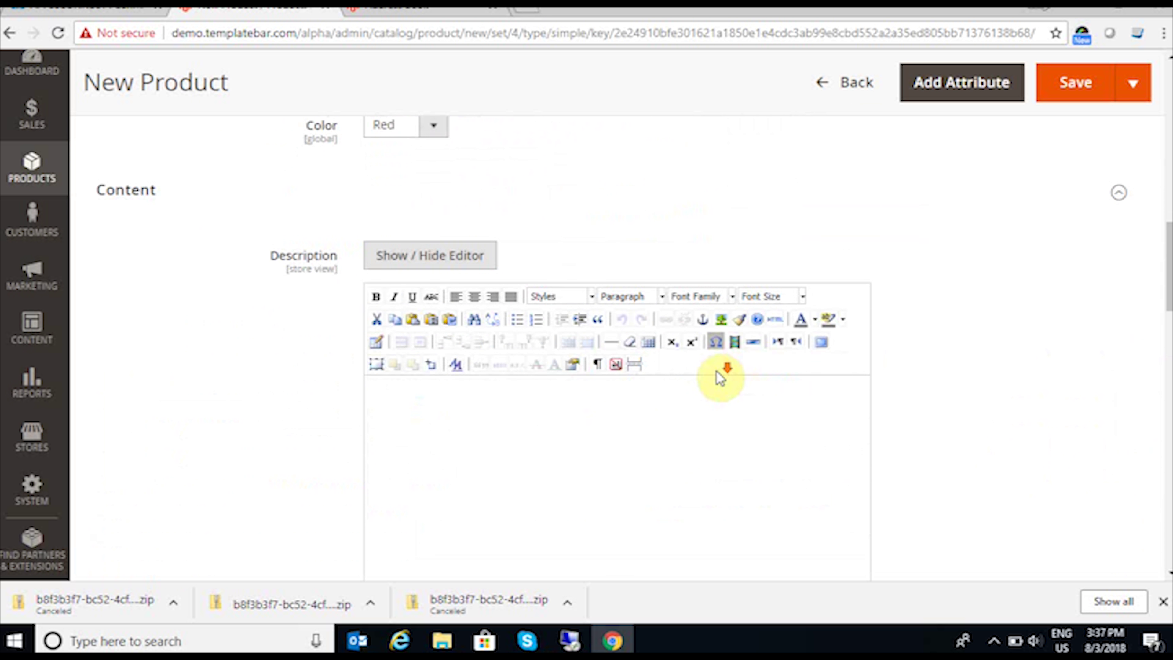
click(499, 286)
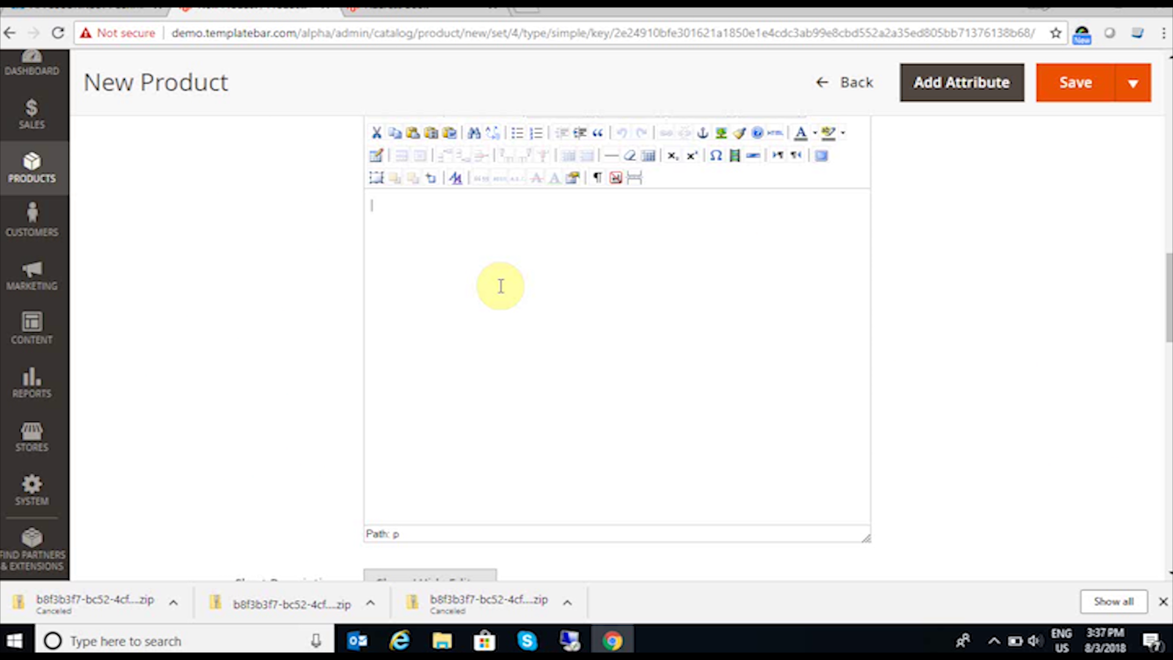
text(Mi note 4)
scroll(500, 286, down, 5)
click(445, 484)
text(android)
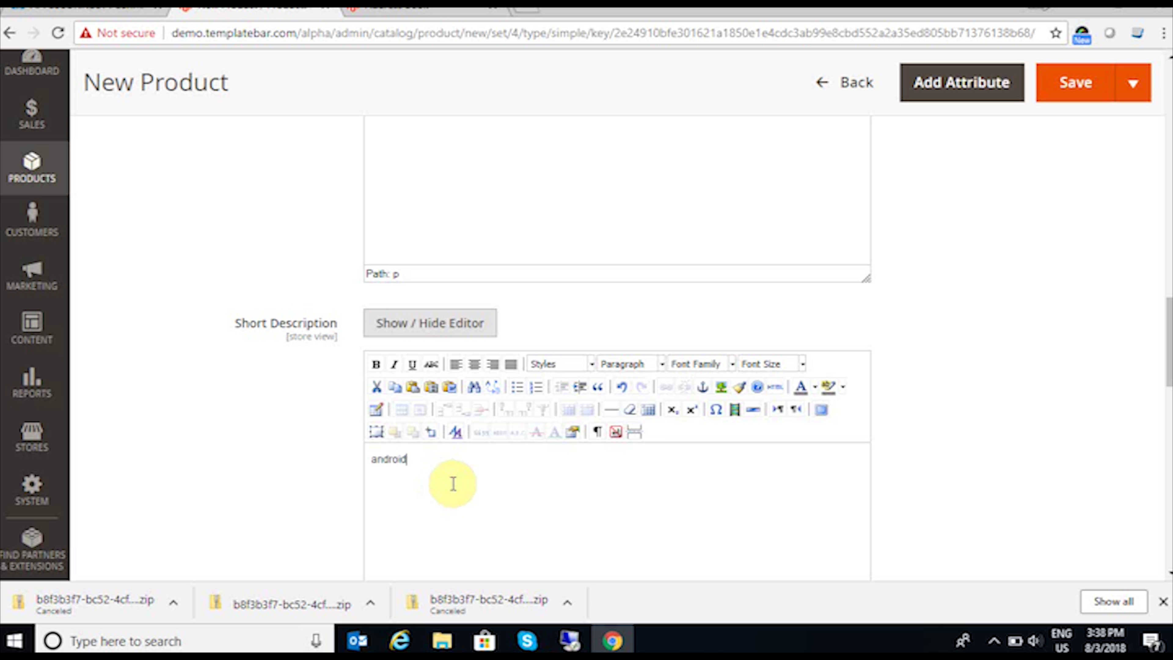
Step: Save the new product and return to the Dynamics AX remote session
scroll(681, 459, up, 5)
scroll(737, 462, up, 10)
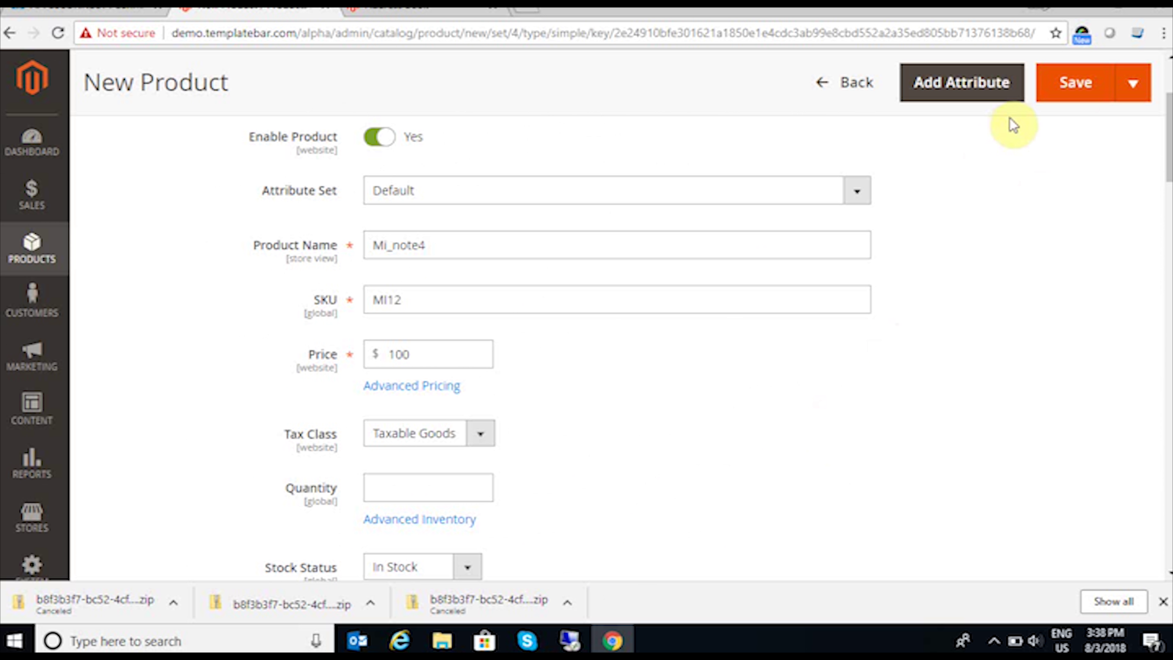
click(1074, 83)
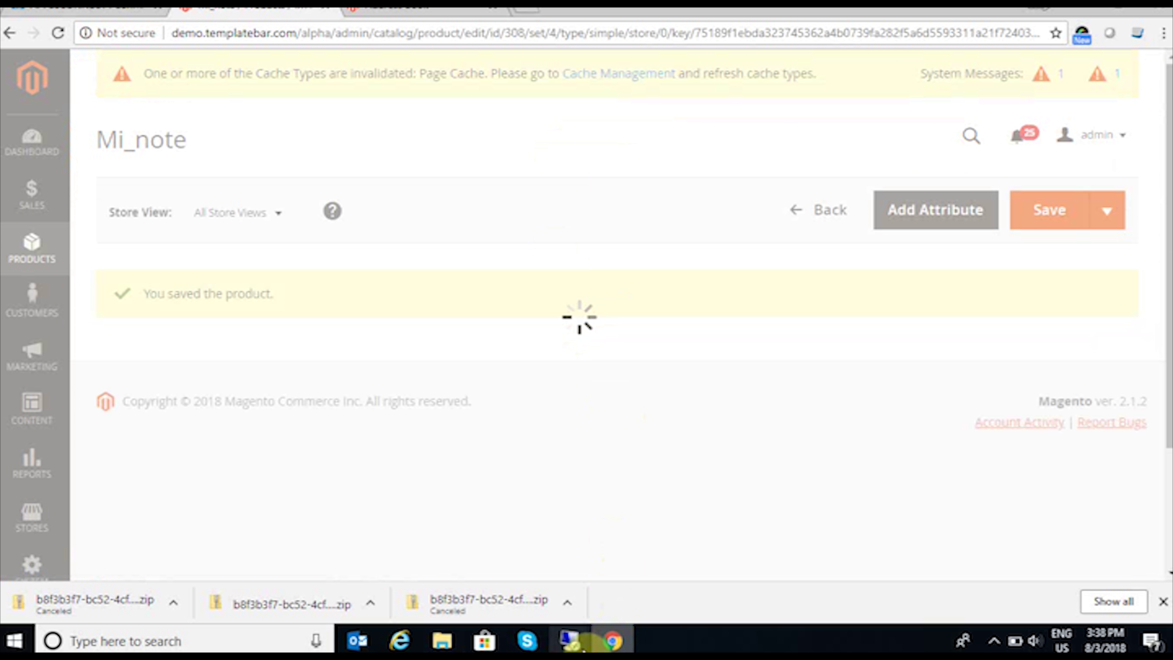
mouse_move(571, 643)
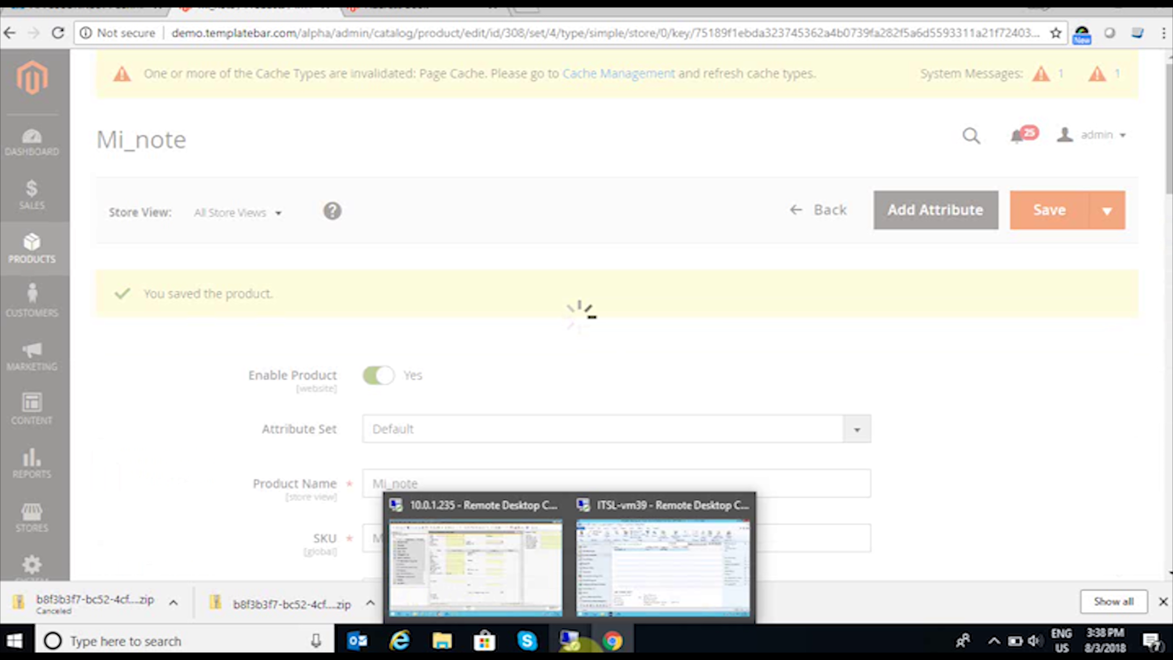
click(618, 600)
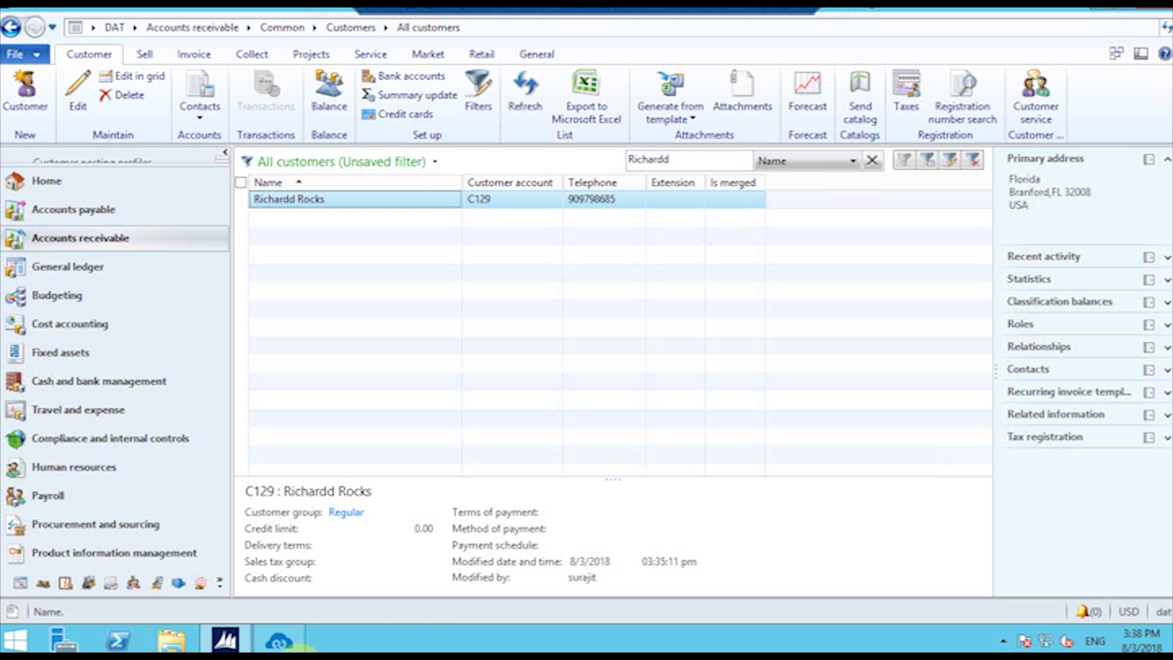
Step: Open the APPSeCONNECT Sync Panel and run the Magento to Dynamics AX Simple Product Add sync
click(279, 640)
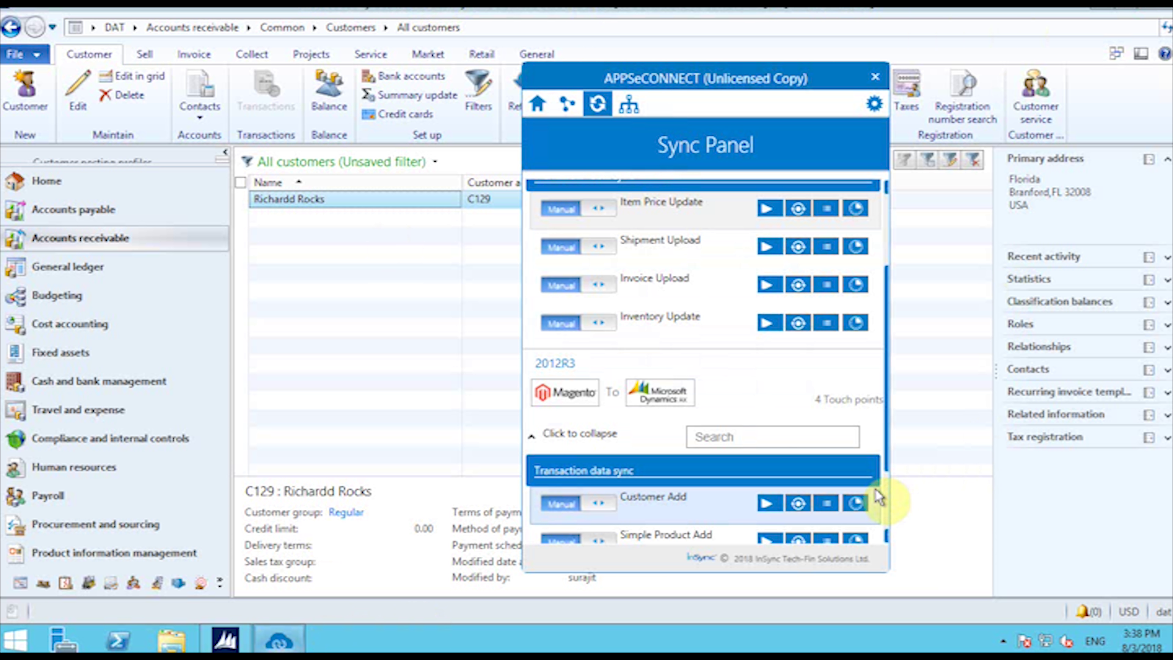
scroll(804, 451, down, 2)
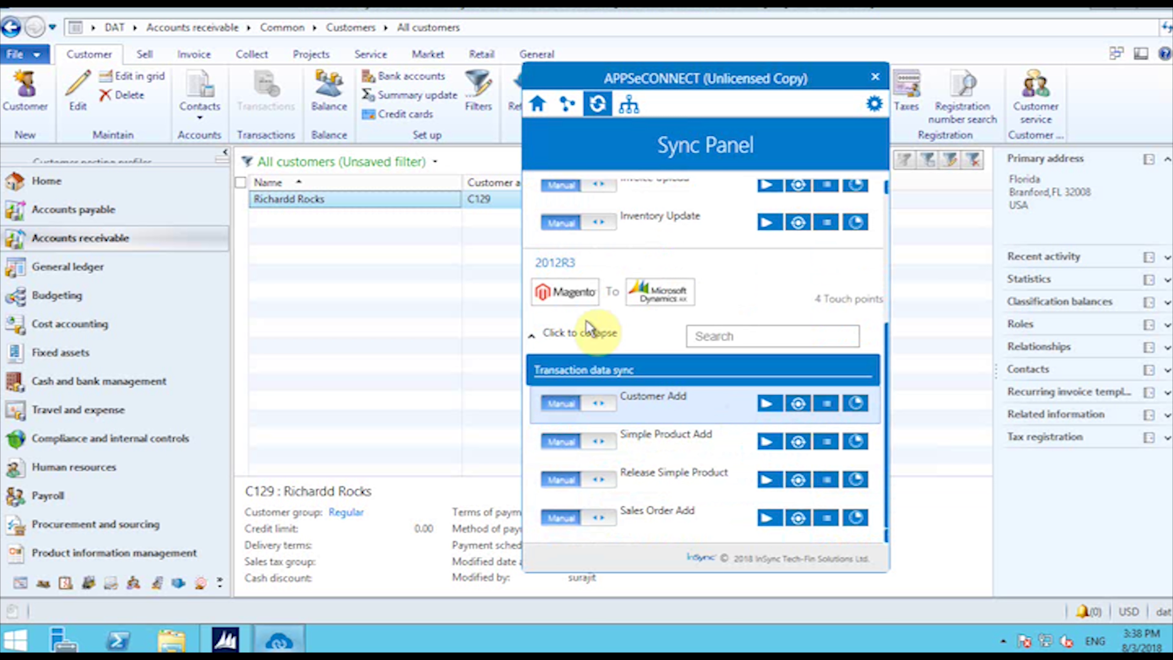
click(768, 441)
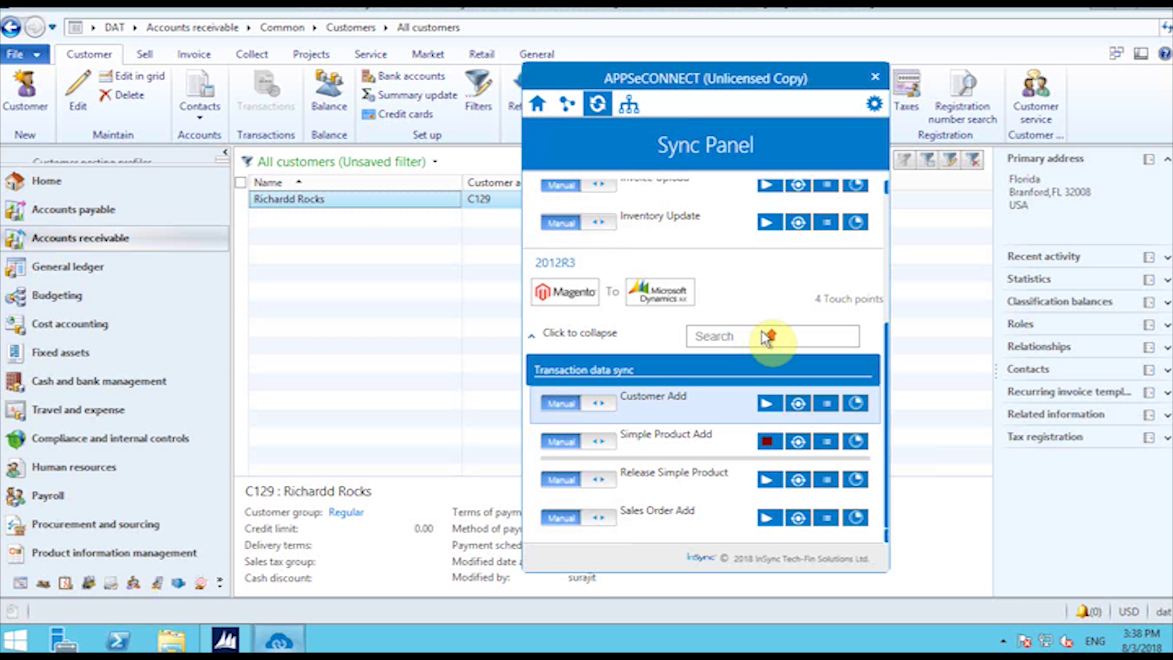
scroll(748, 324, up, 3)
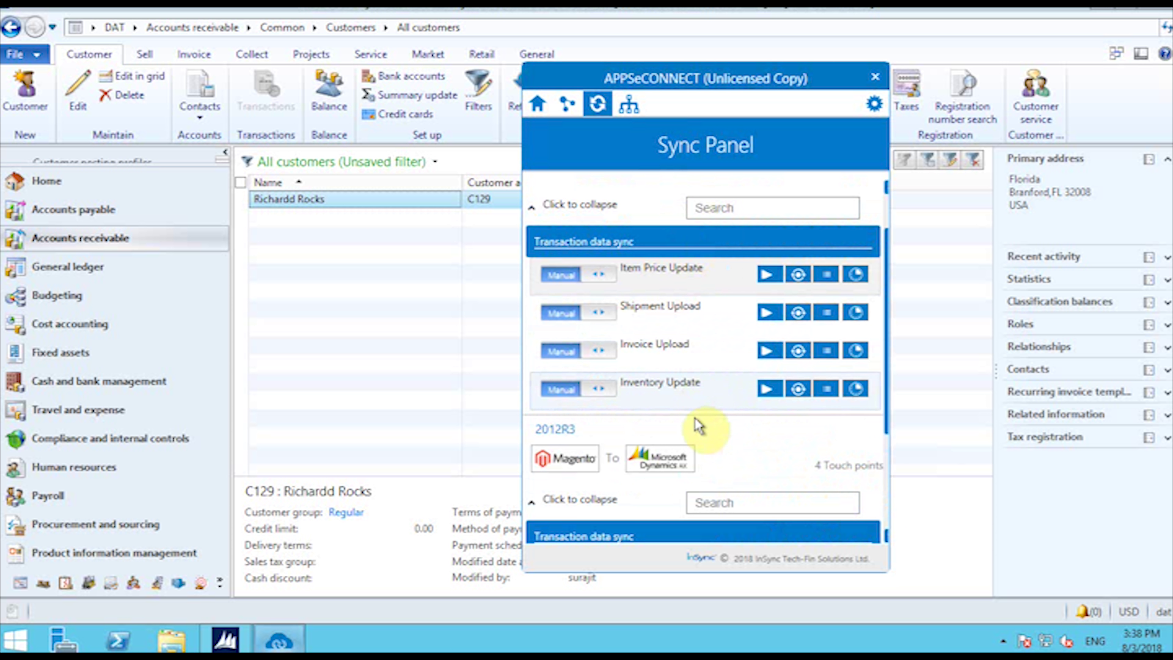
scroll(740, 467, up, 1)
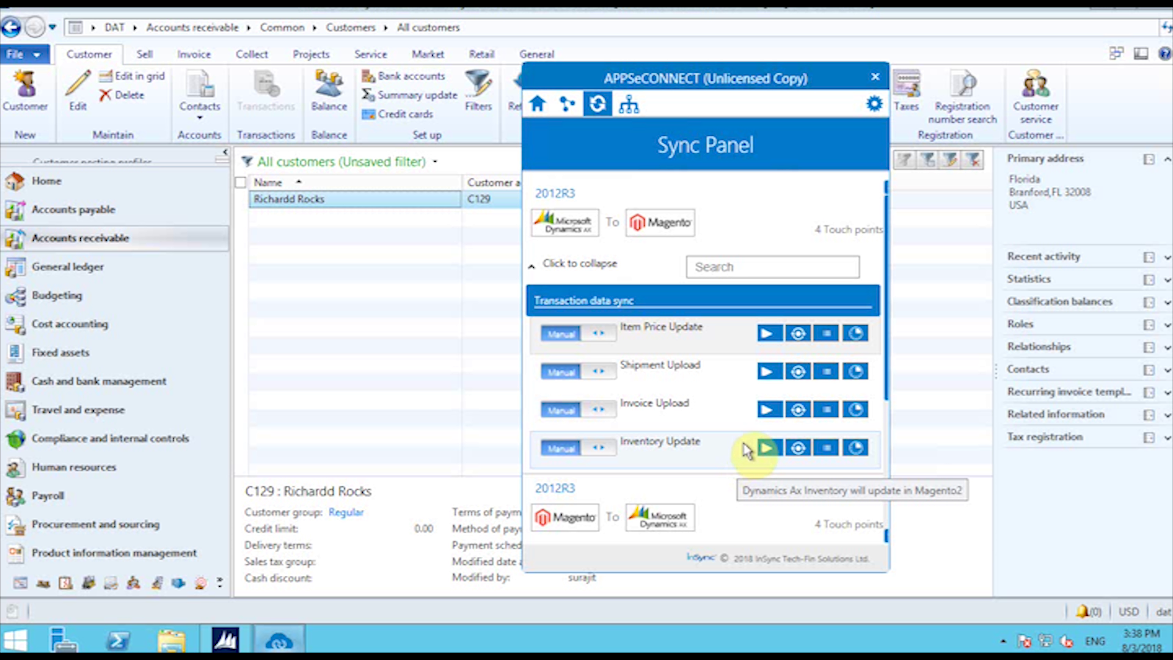
scroll(864, 481, down, 4)
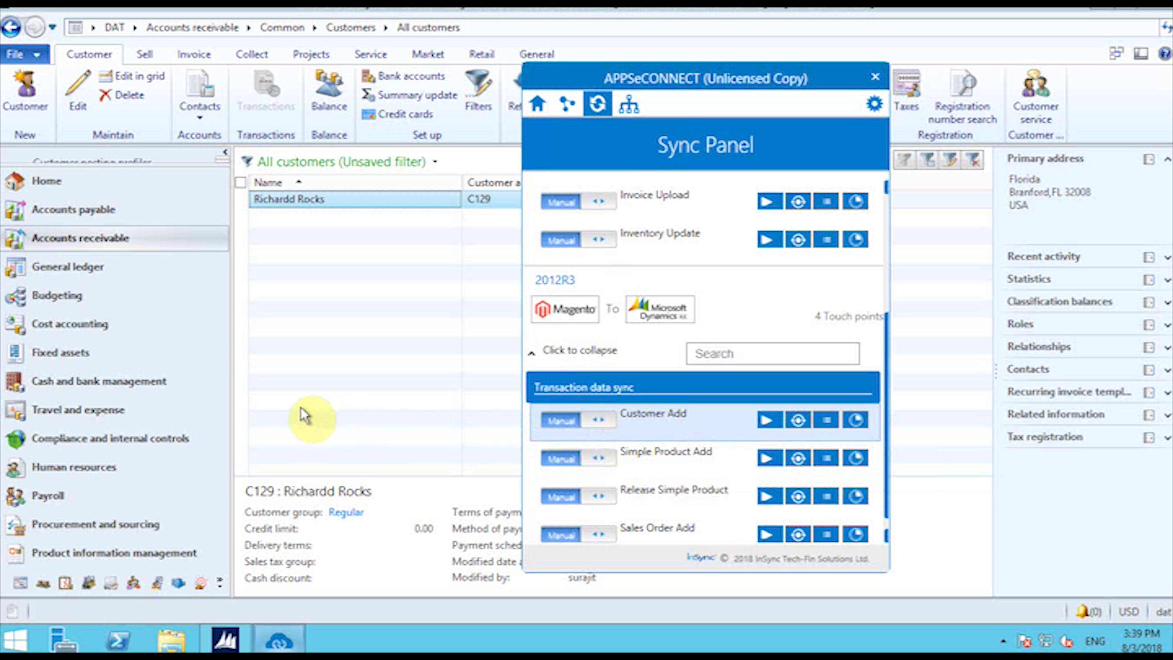
Step: Open Released products, filter by Item number MI90 and select the matching product
click(166, 553)
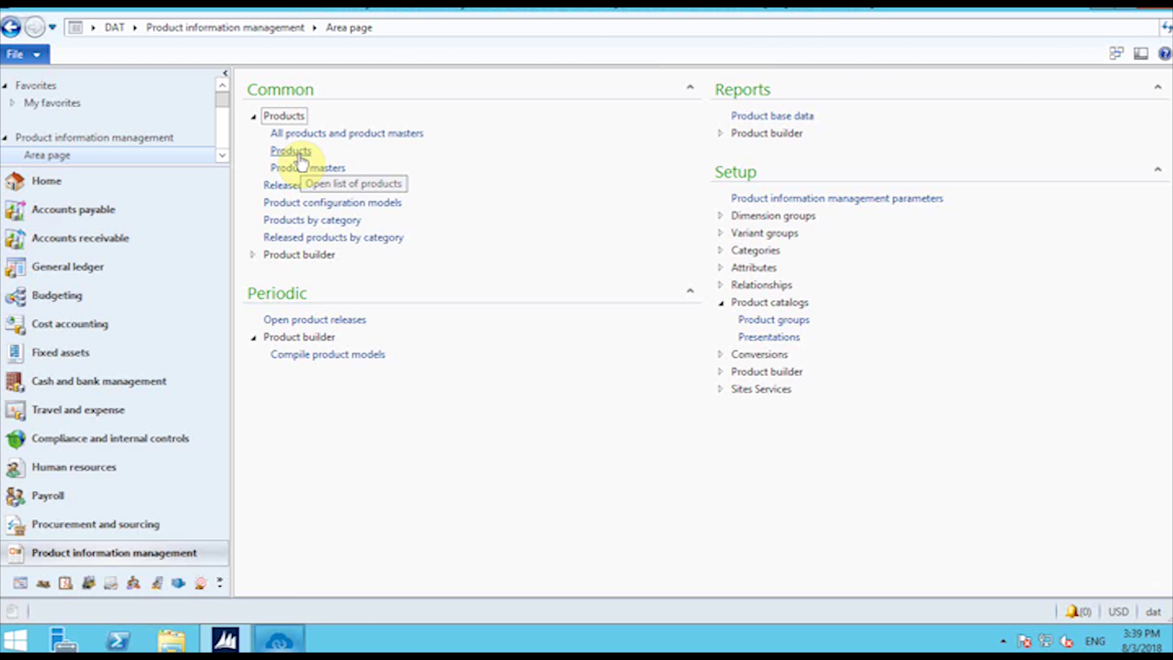
click(312, 194)
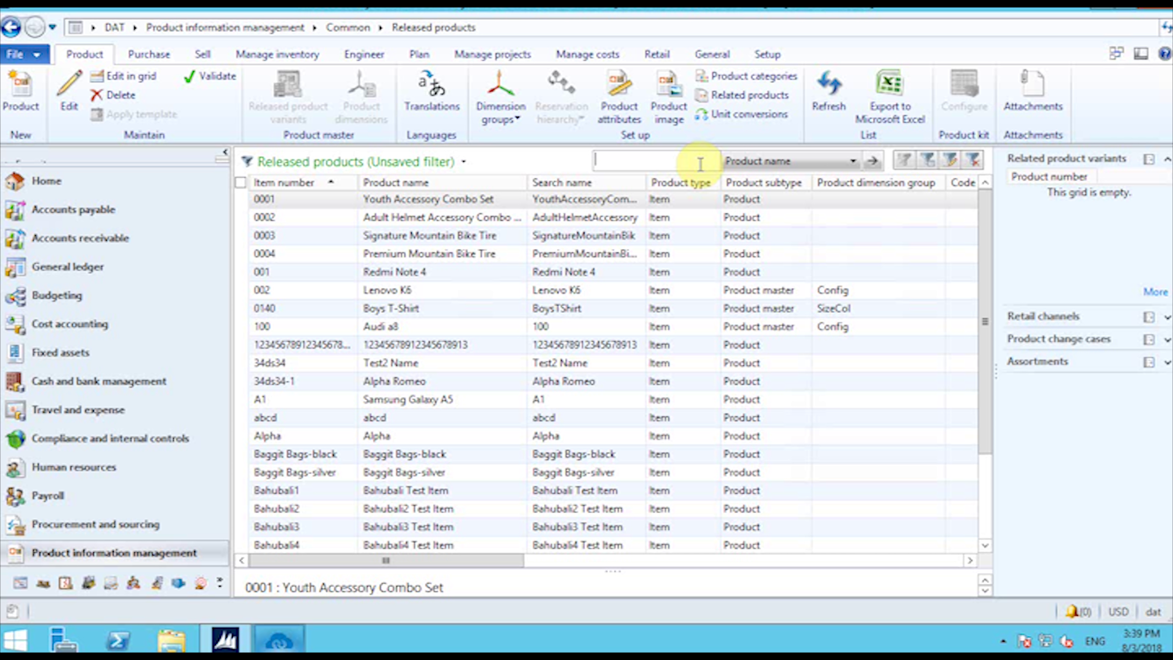
click(745, 160)
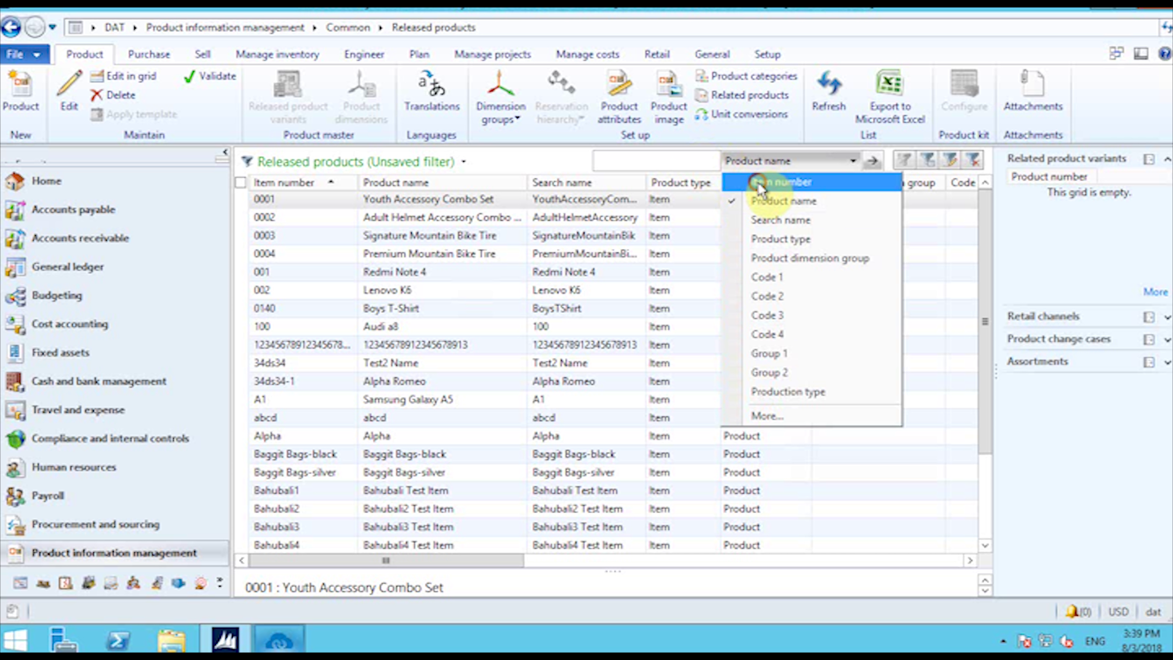
click(758, 182)
text(M)
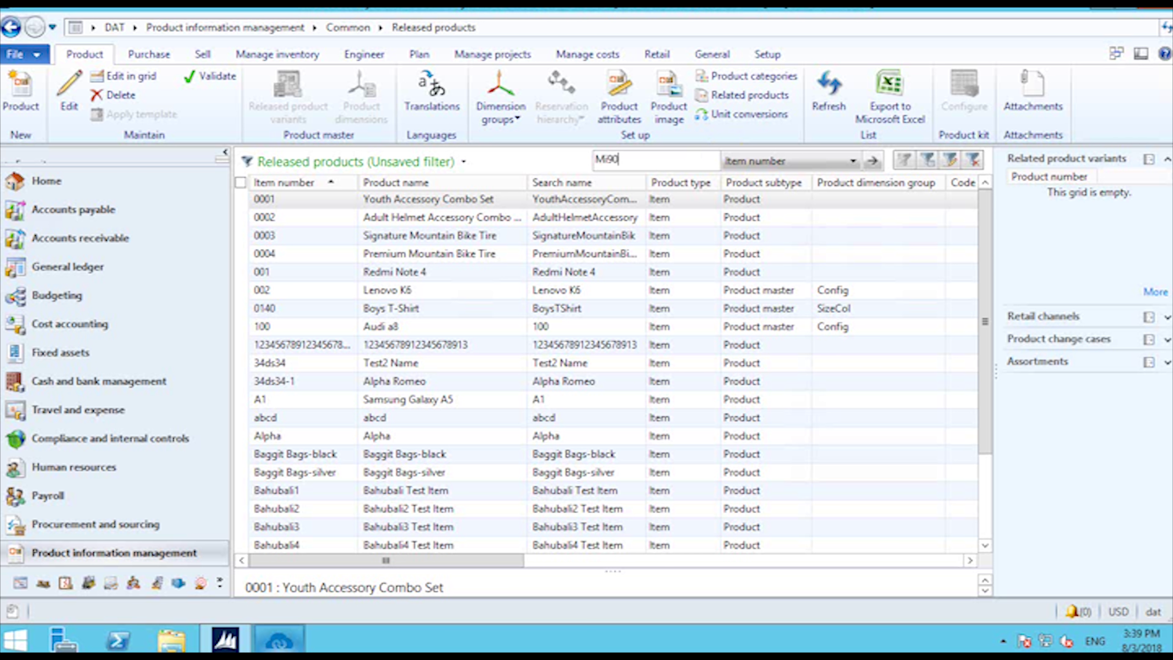
text(I90)
key(Return)
click(349, 201)
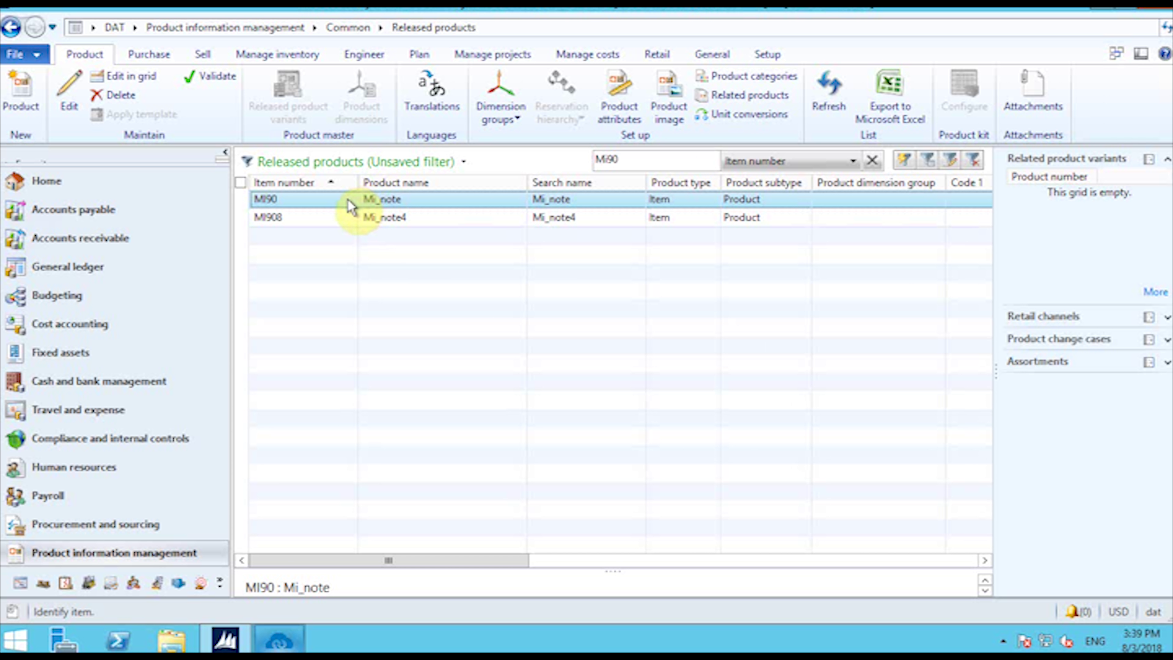
Step: Open MI90 Mi_note's Released product details and review its price 100.00 and net weight 10.00
double_click(349, 204)
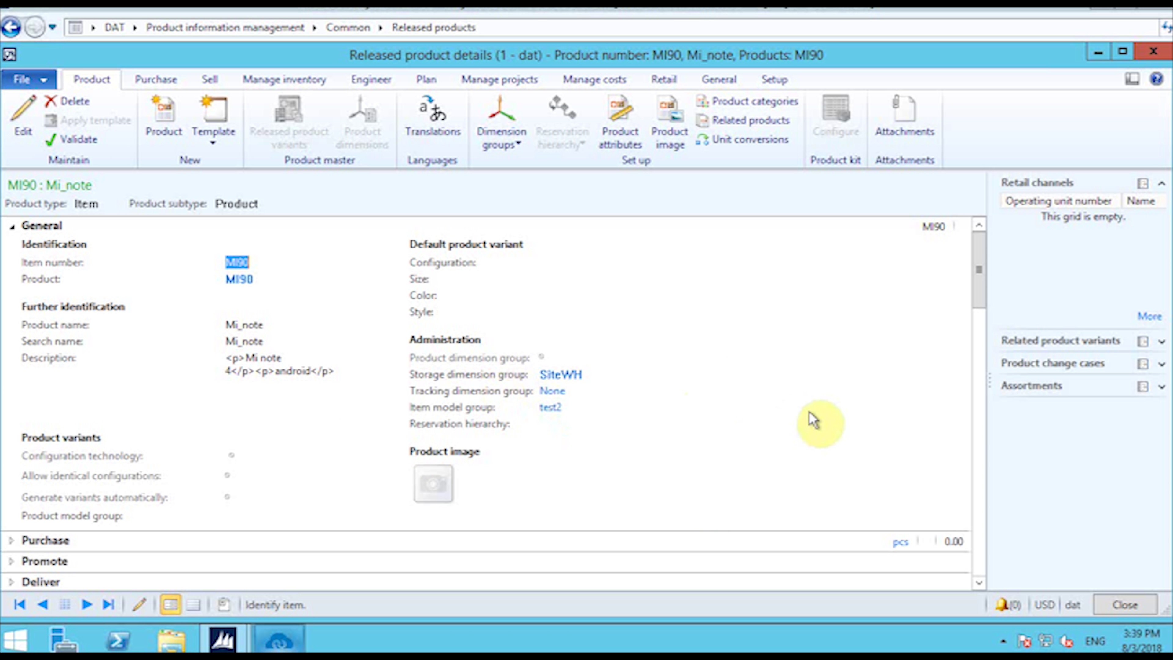
scroll(815, 419, down, 5)
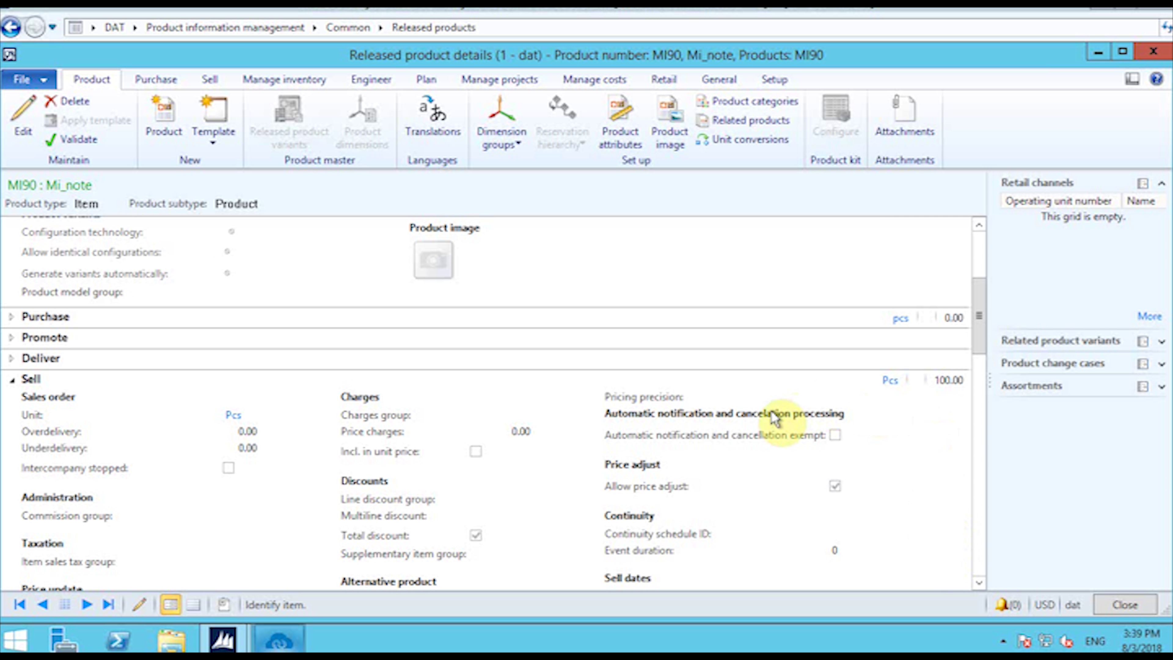
scroll(776, 418, down, 5)
scroll(776, 418, down, 7)
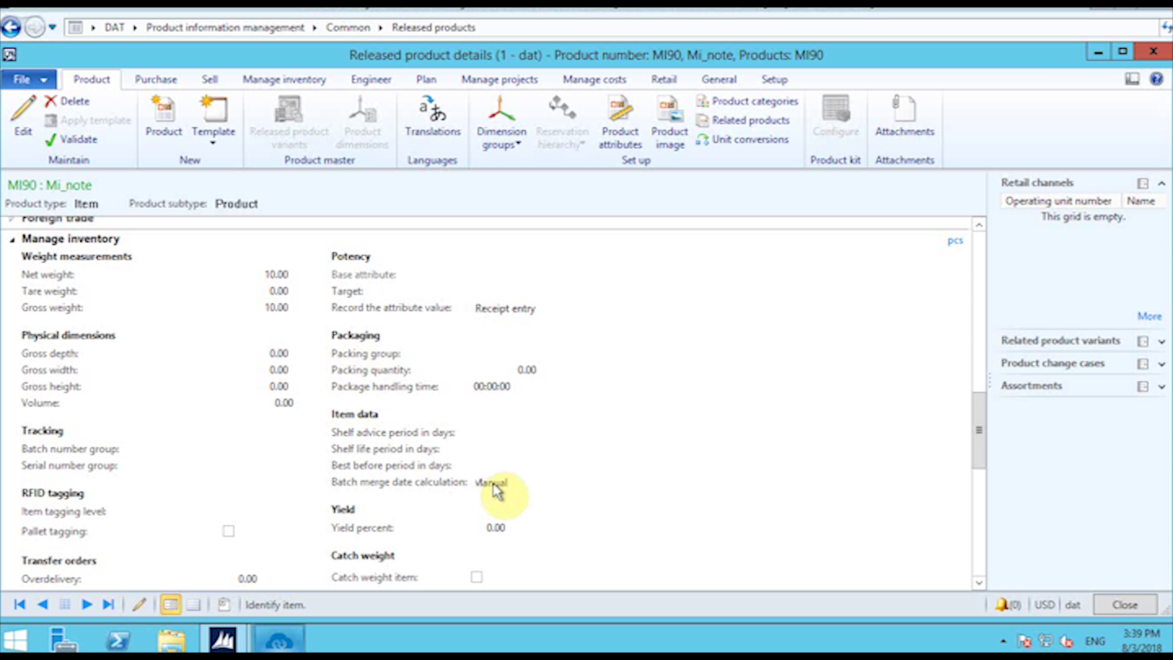
scroll(729, 460, up, 2)
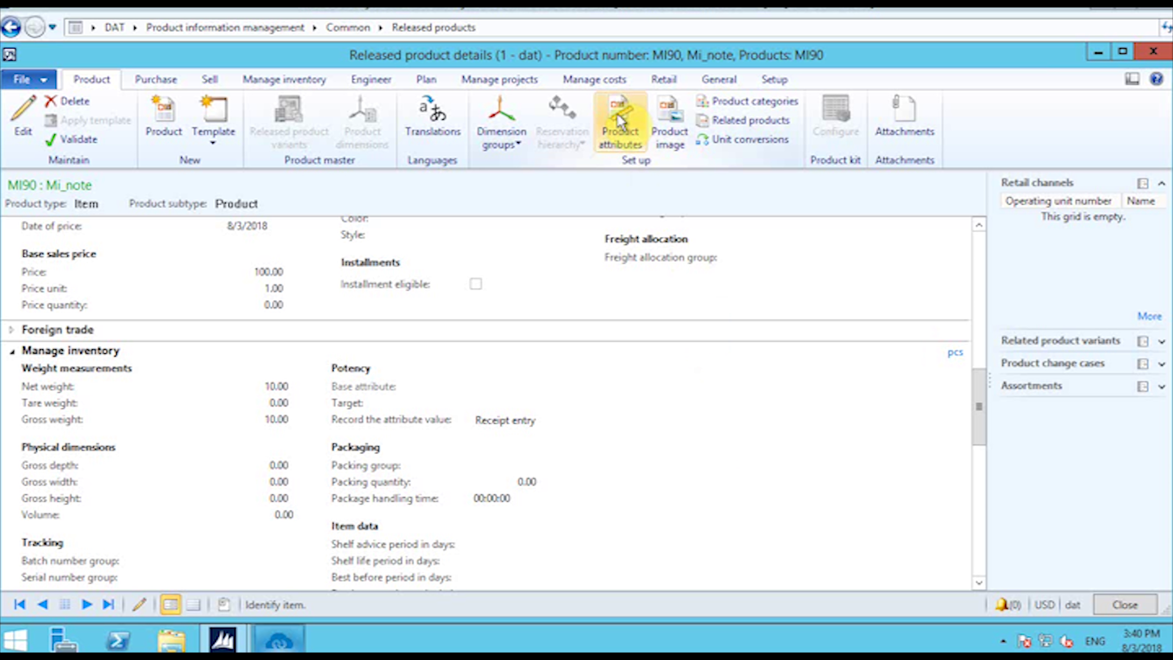
Step: Set costing version 10 on MI90's pending Cost price line (name fgfg, site Kol) and close Item price
click(606, 82)
click(23, 125)
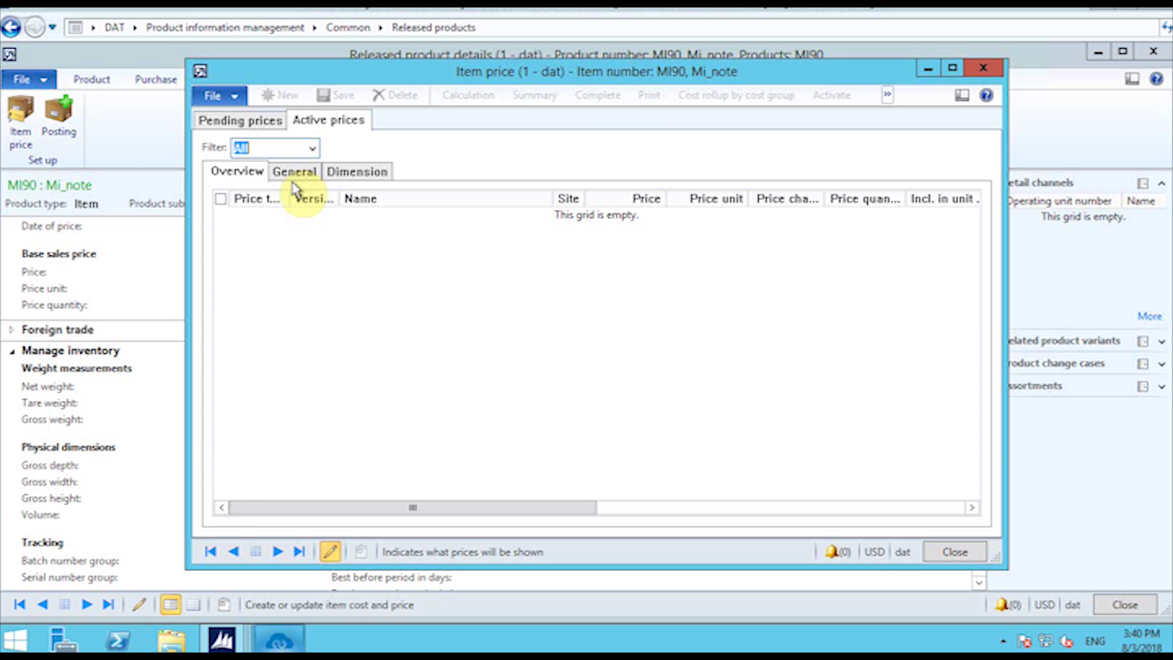
click(269, 125)
click(307, 194)
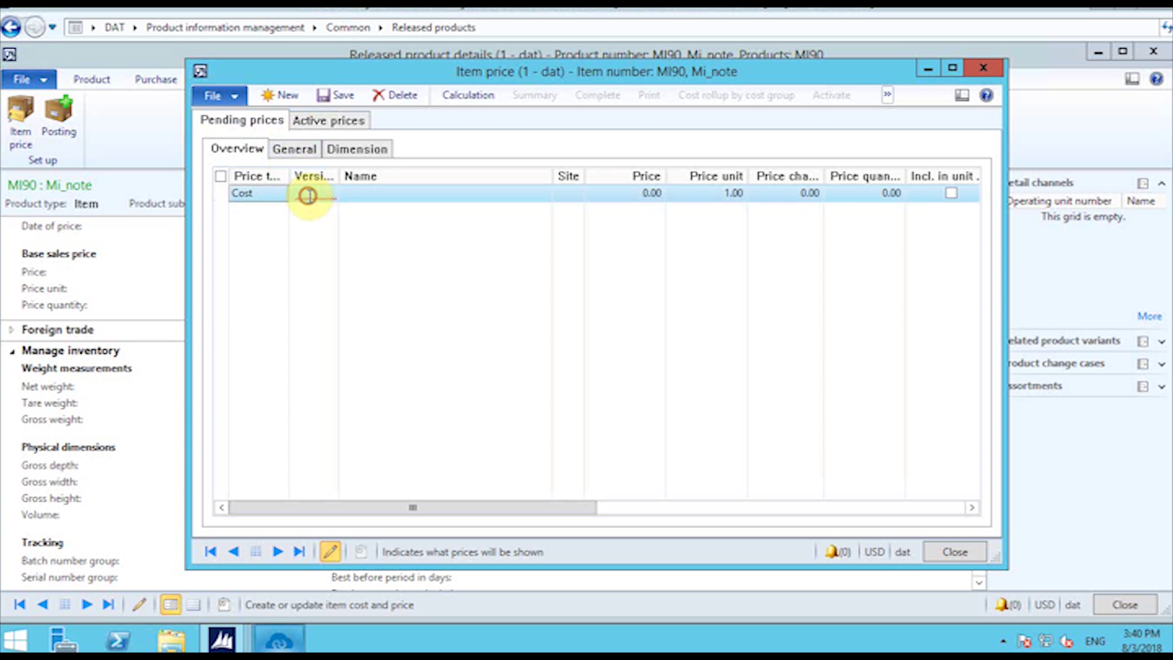
click(331, 194)
click(337, 228)
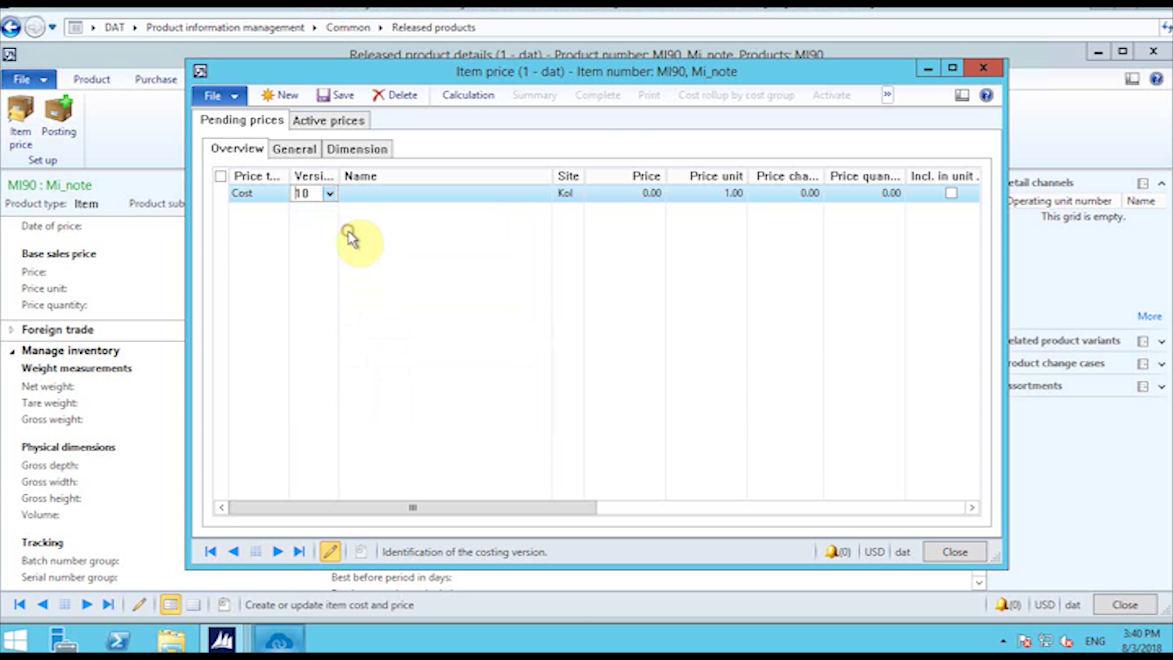
click(309, 123)
click(274, 121)
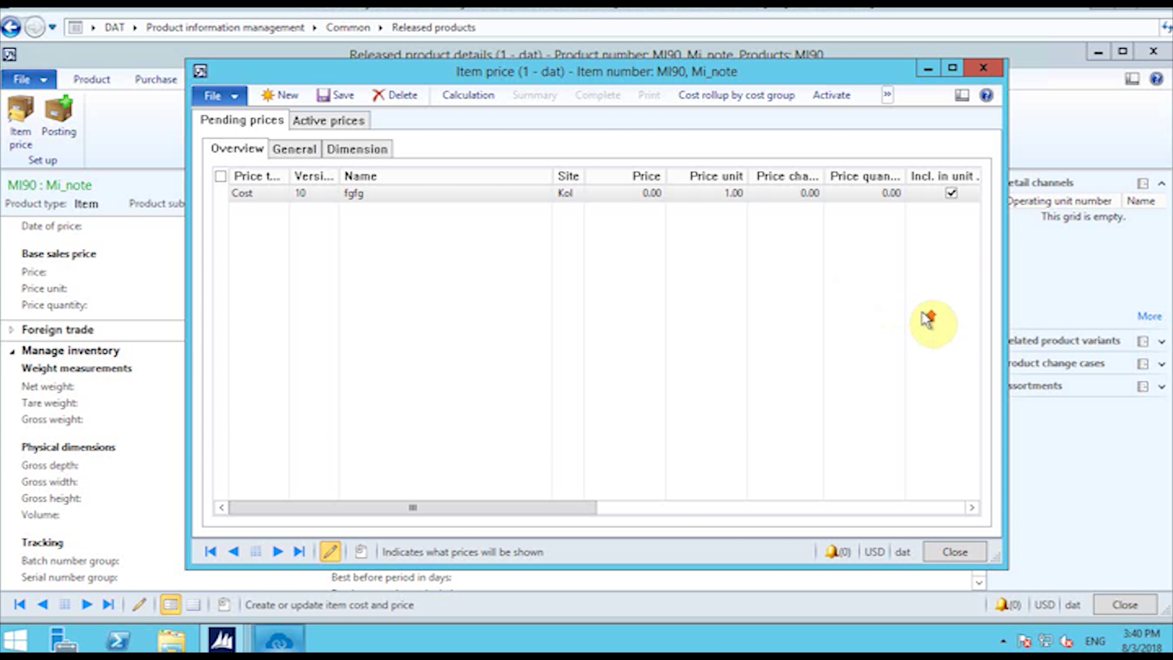
click(955, 552)
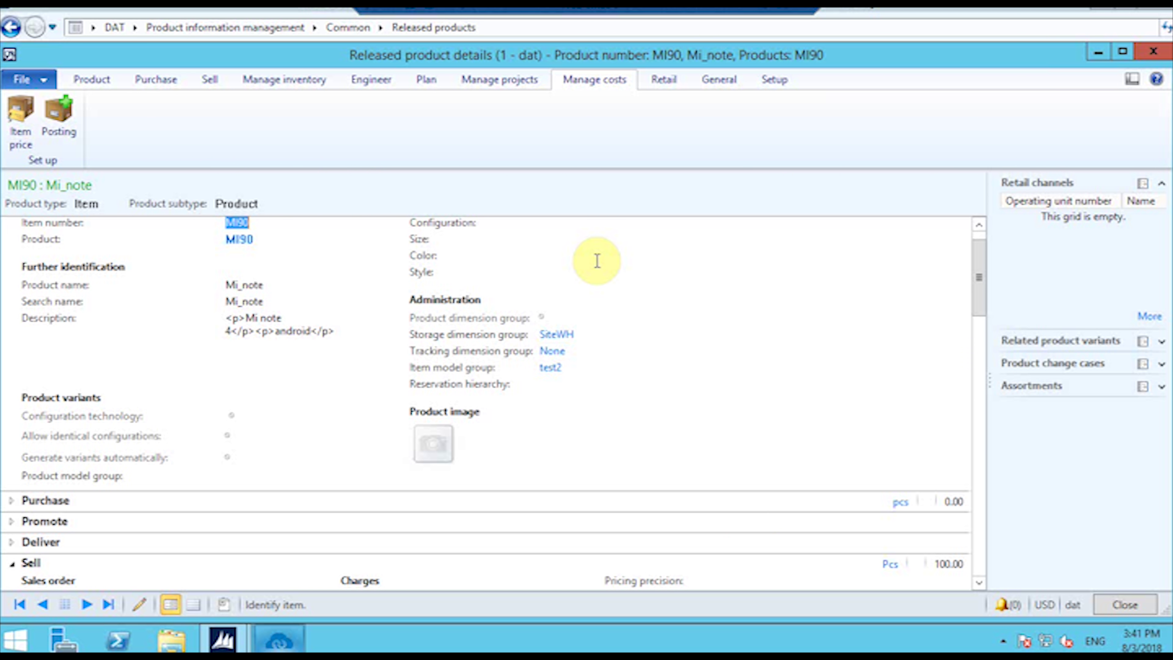
Step: Close the MI90 product details and go to the Accounts payable All purchase orders list
click(1125, 602)
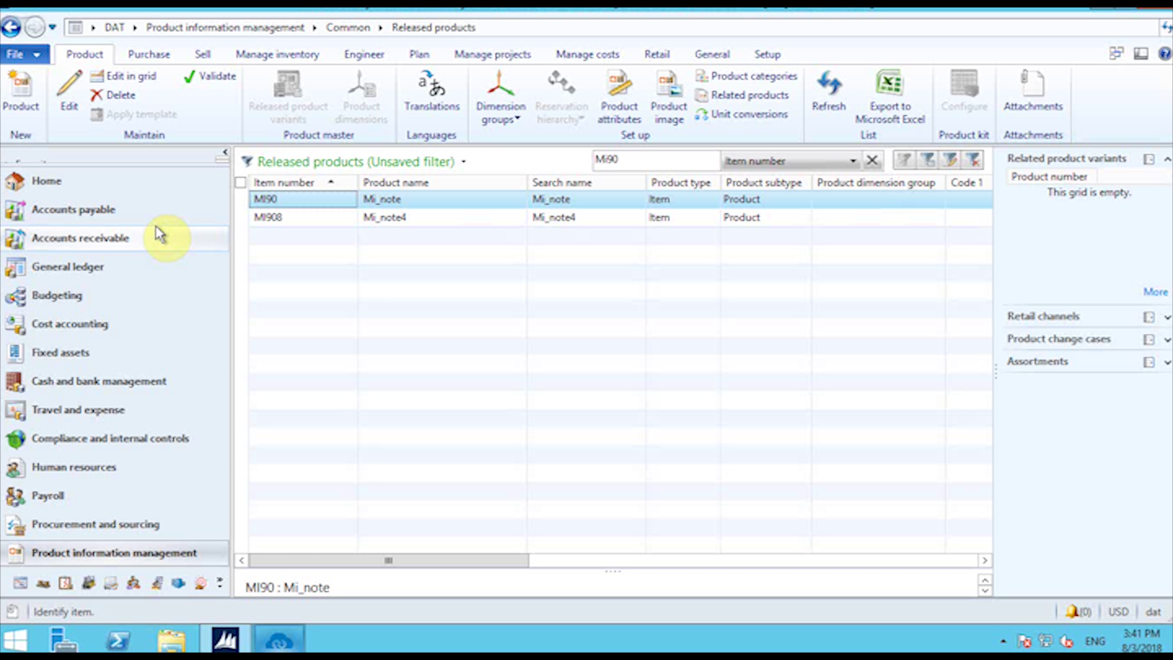
click(143, 209)
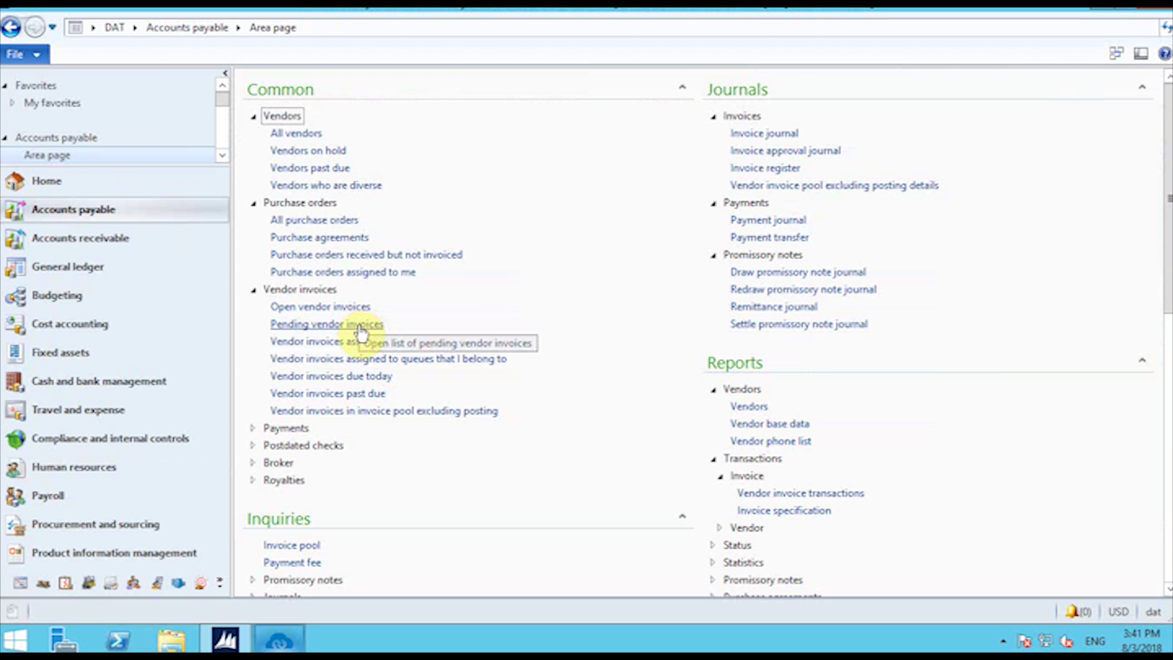
click(336, 221)
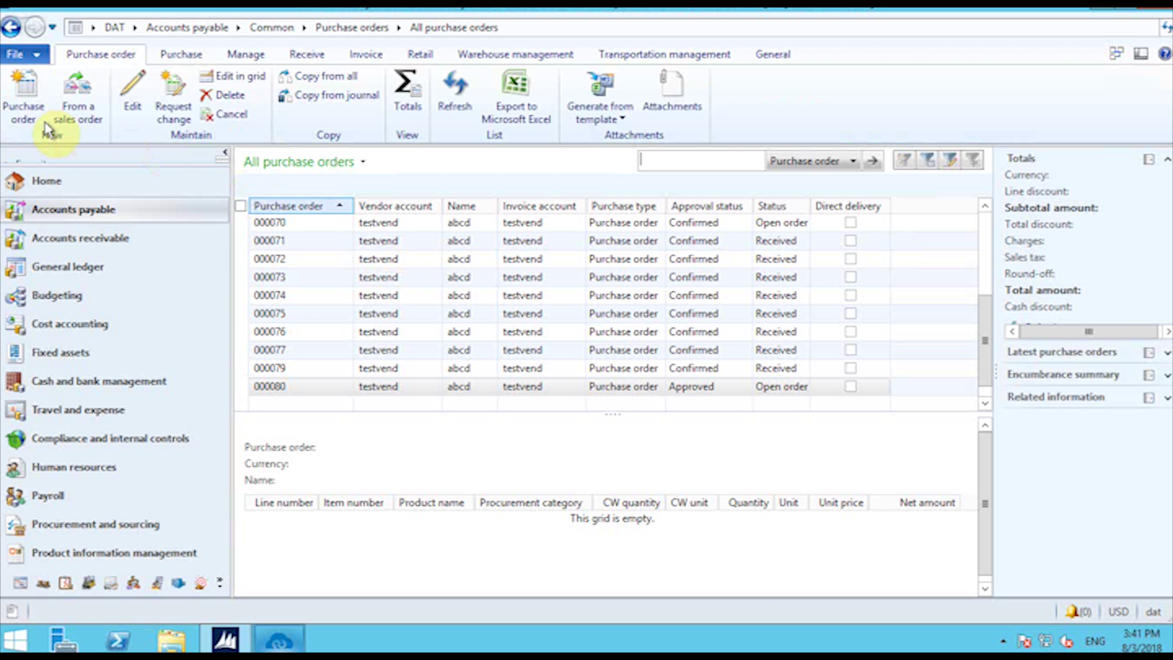
Step: Create purchase order 000081 for the test vendor with site Kol and warehouse JN
click(35, 113)
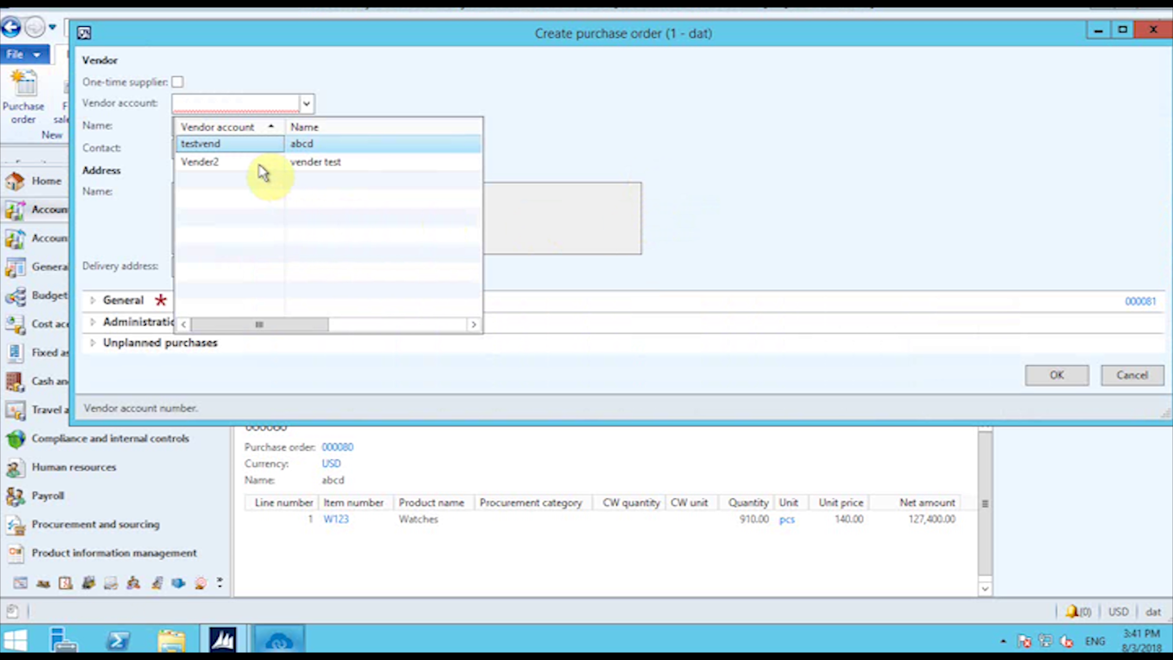
click(251, 145)
click(92, 301)
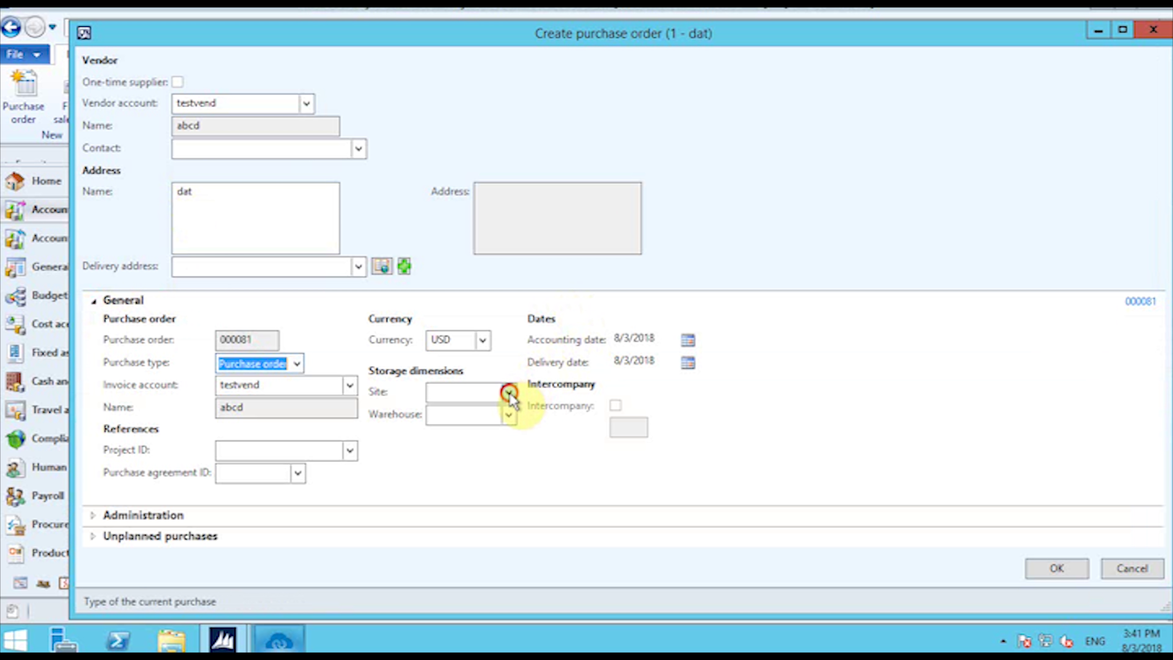
click(510, 393)
click(505, 433)
click(508, 415)
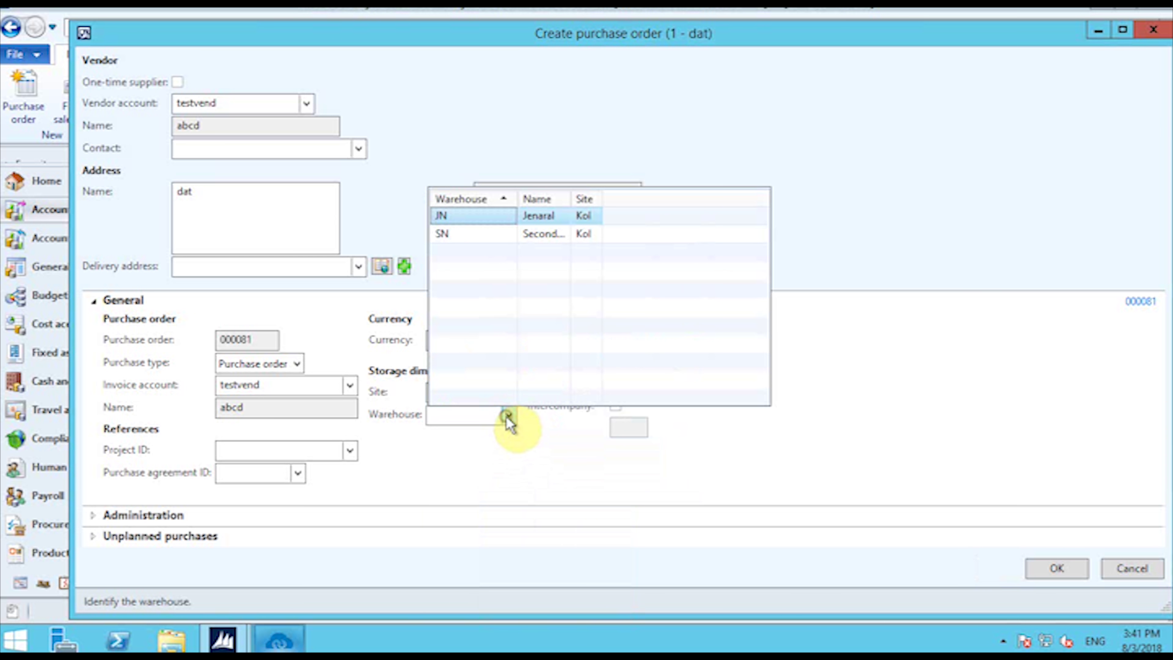
click(473, 217)
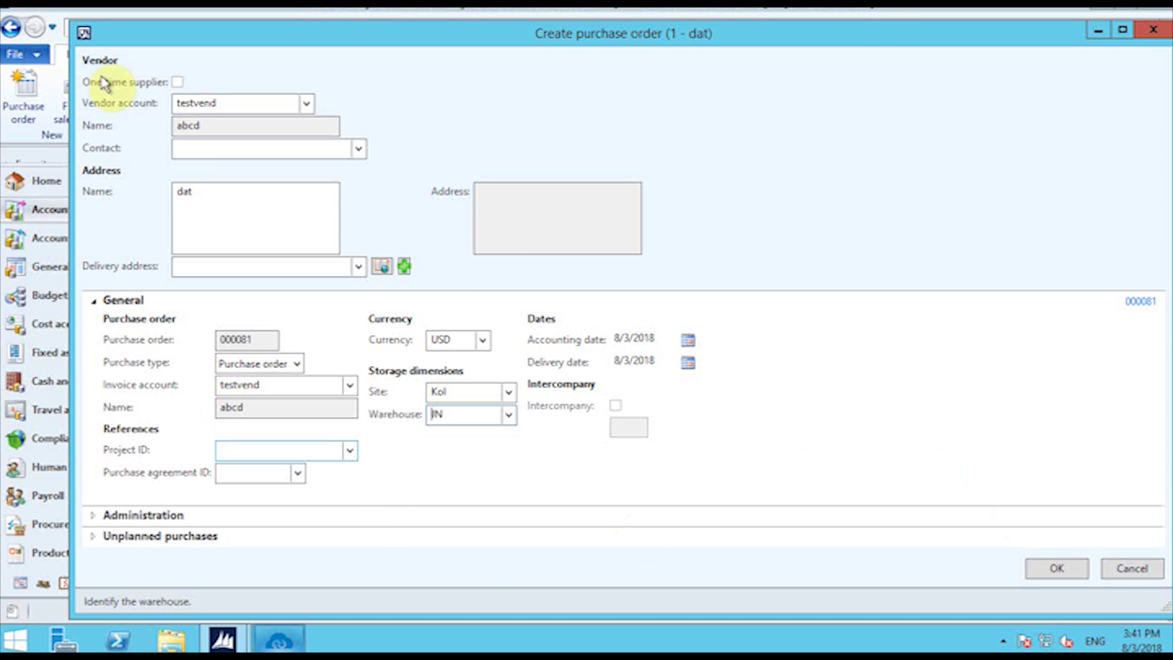
click(1045, 571)
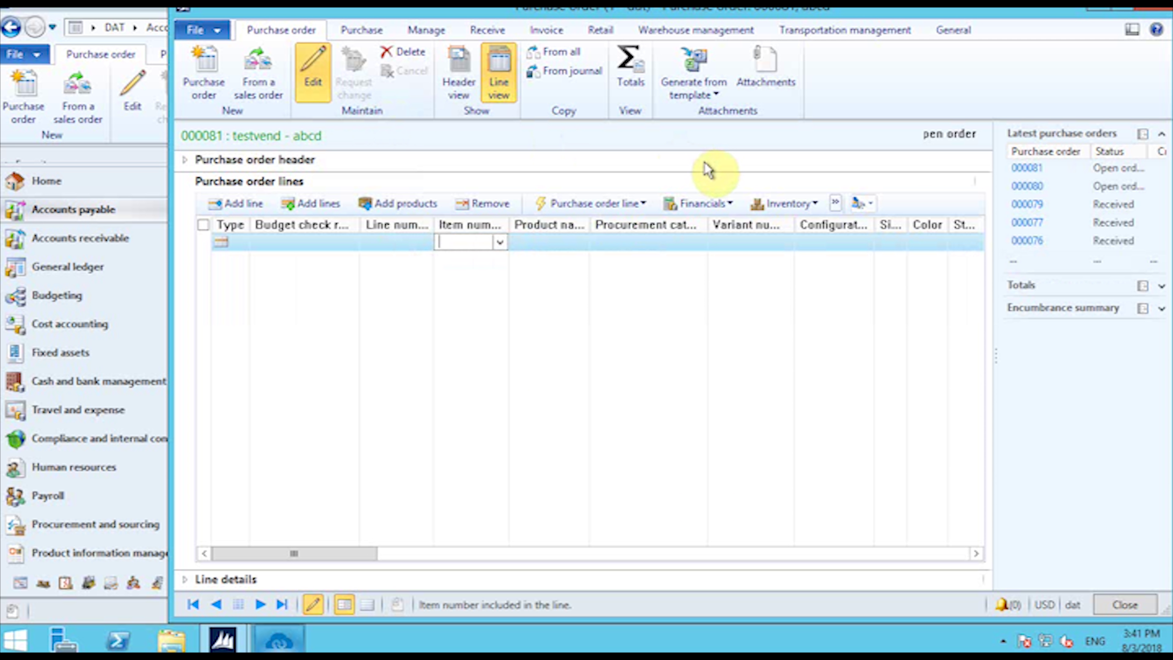
Step: Fill the first order line with item MI90 (Mi_note) at quantity 1.00 pcs
click(498, 243)
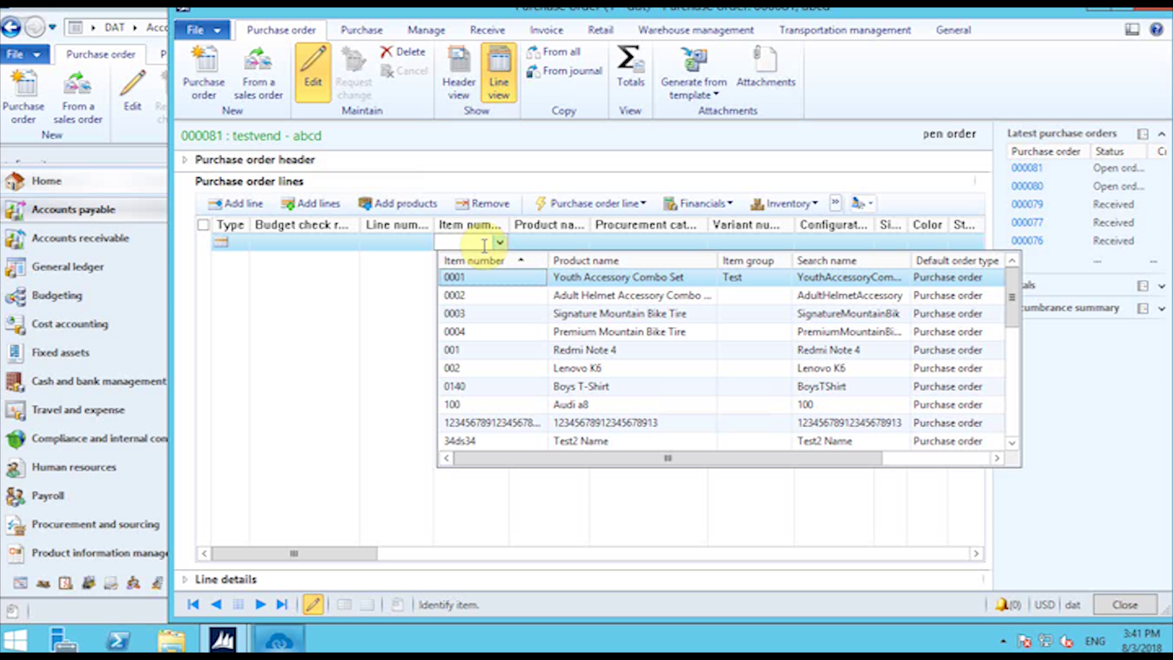
click(483, 245)
text(Mi90)
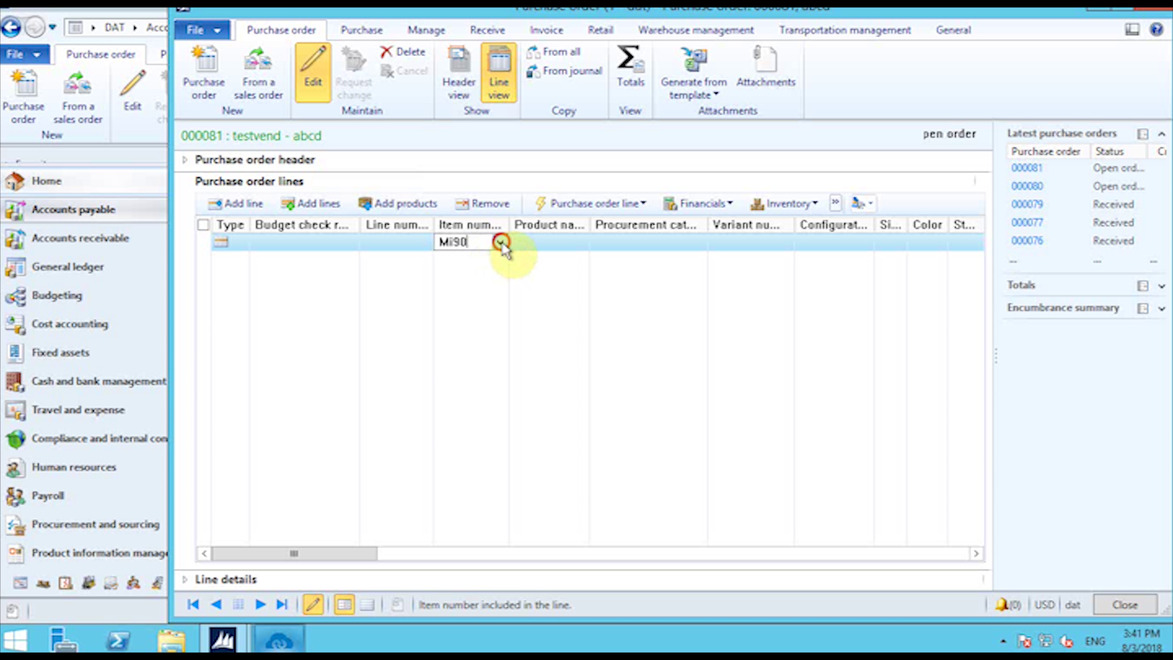
click(500, 242)
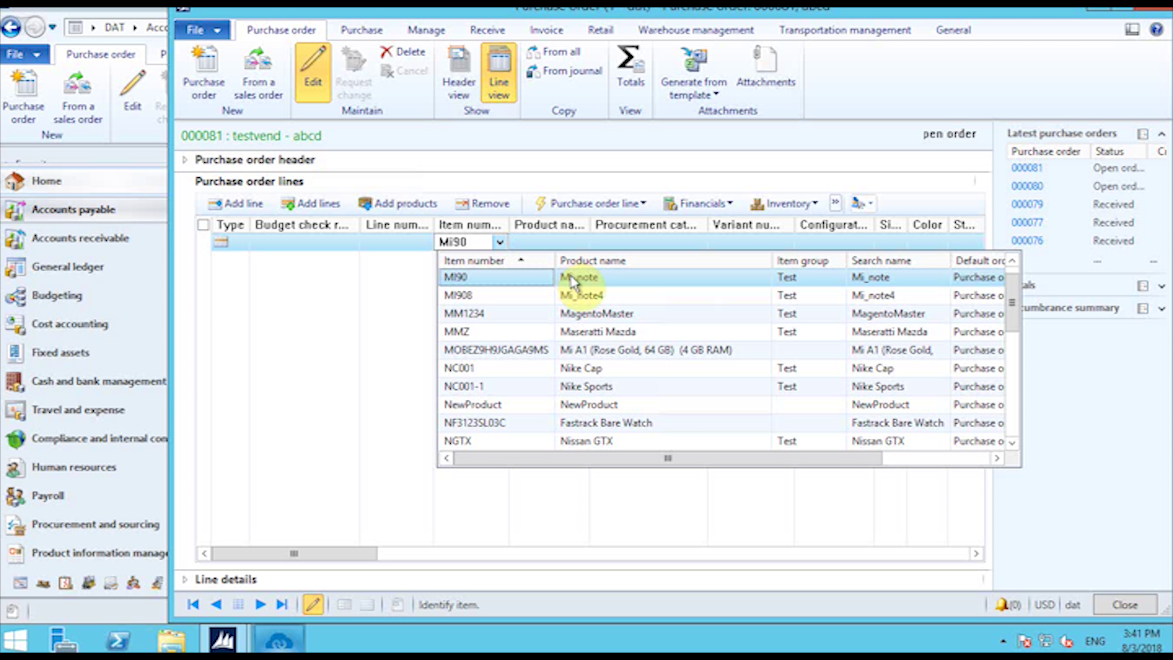
click(605, 282)
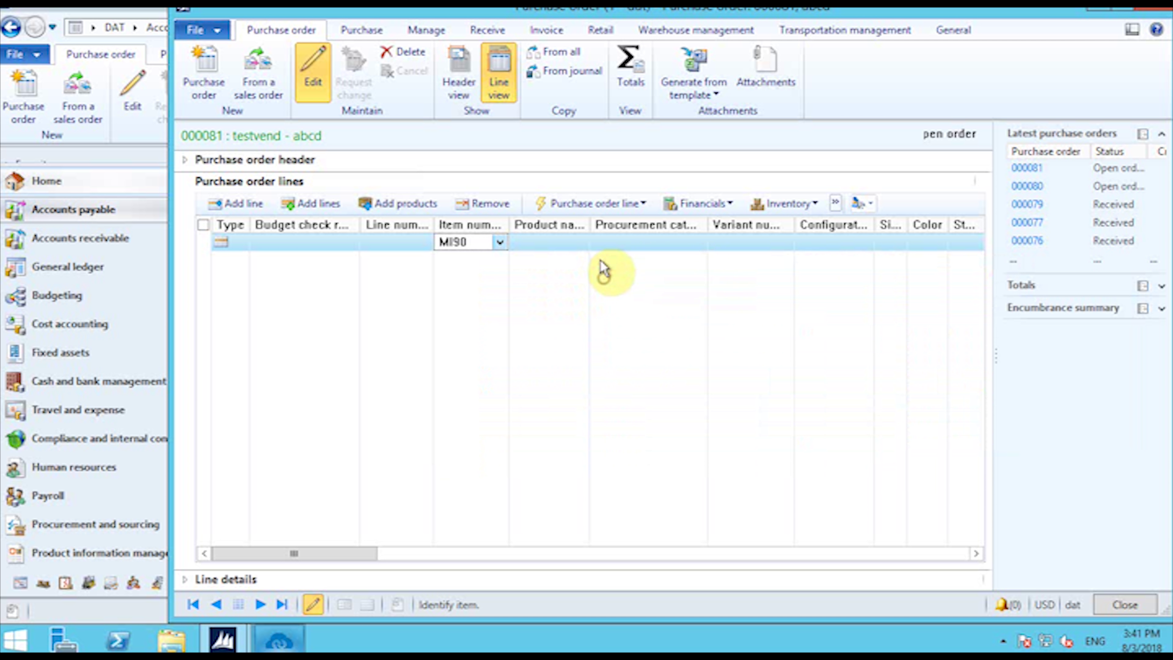
drag(358, 557, 473, 553)
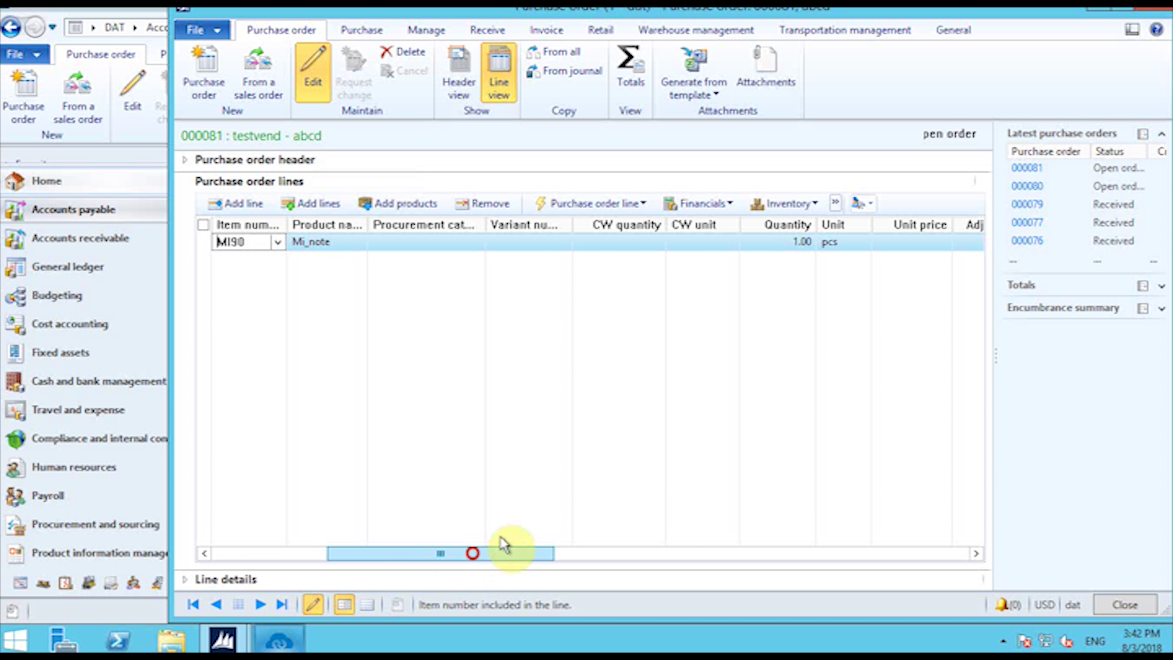
click(790, 242)
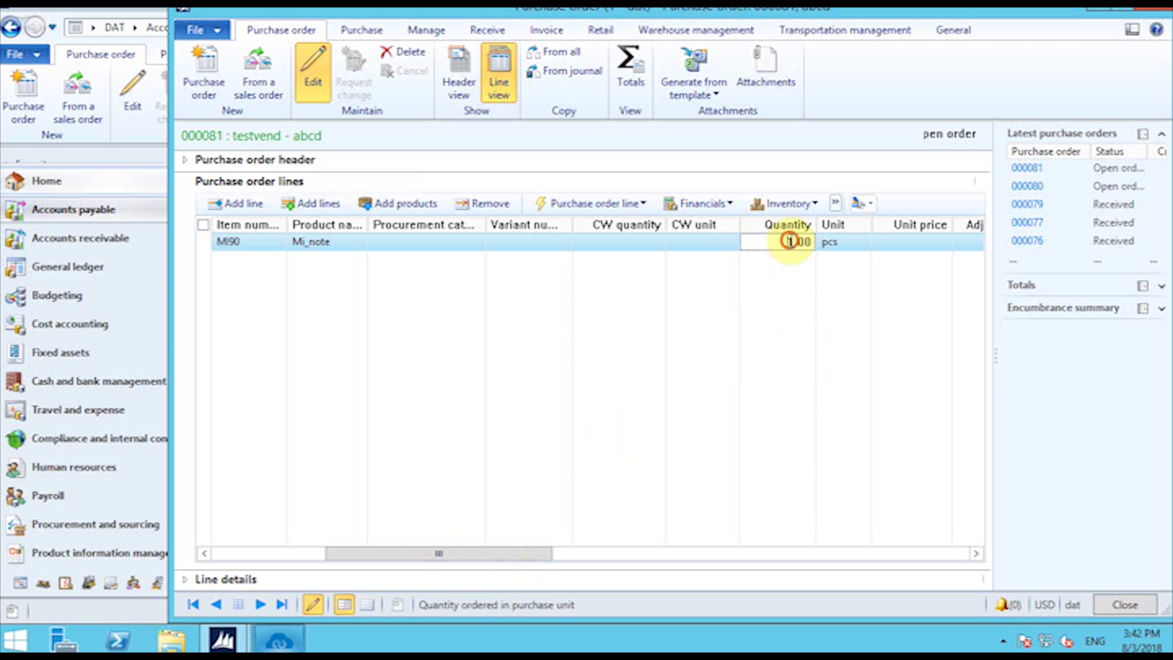
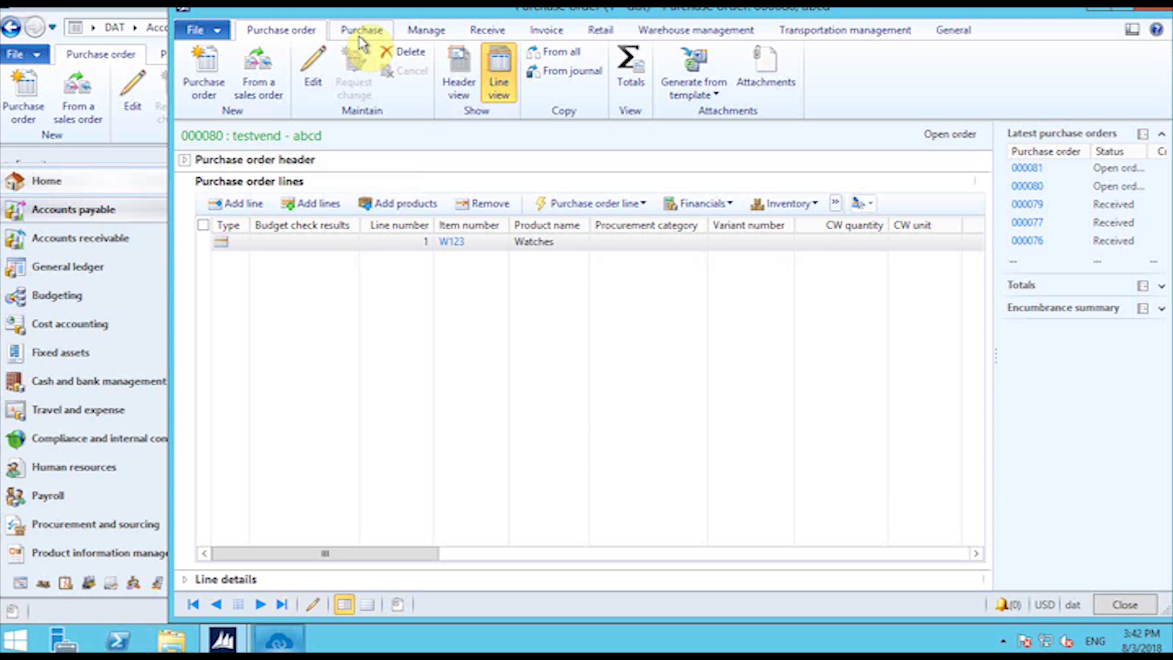
Step: Confirm purchase order 000080 for its ordered quantity
click(361, 32)
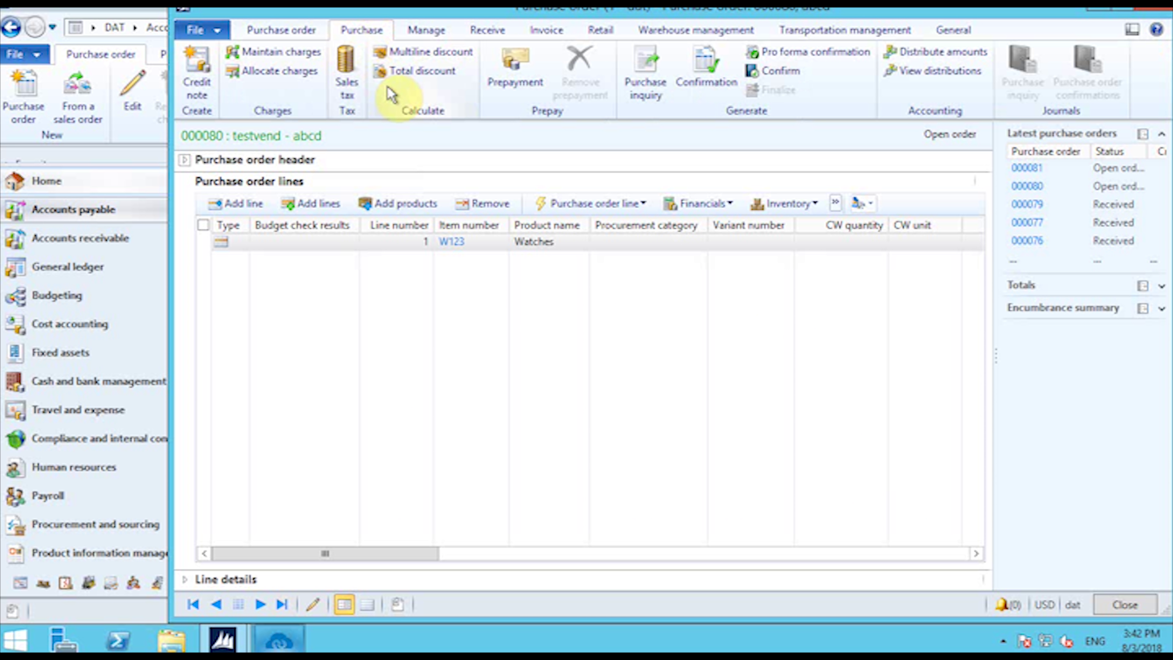
click(304, 31)
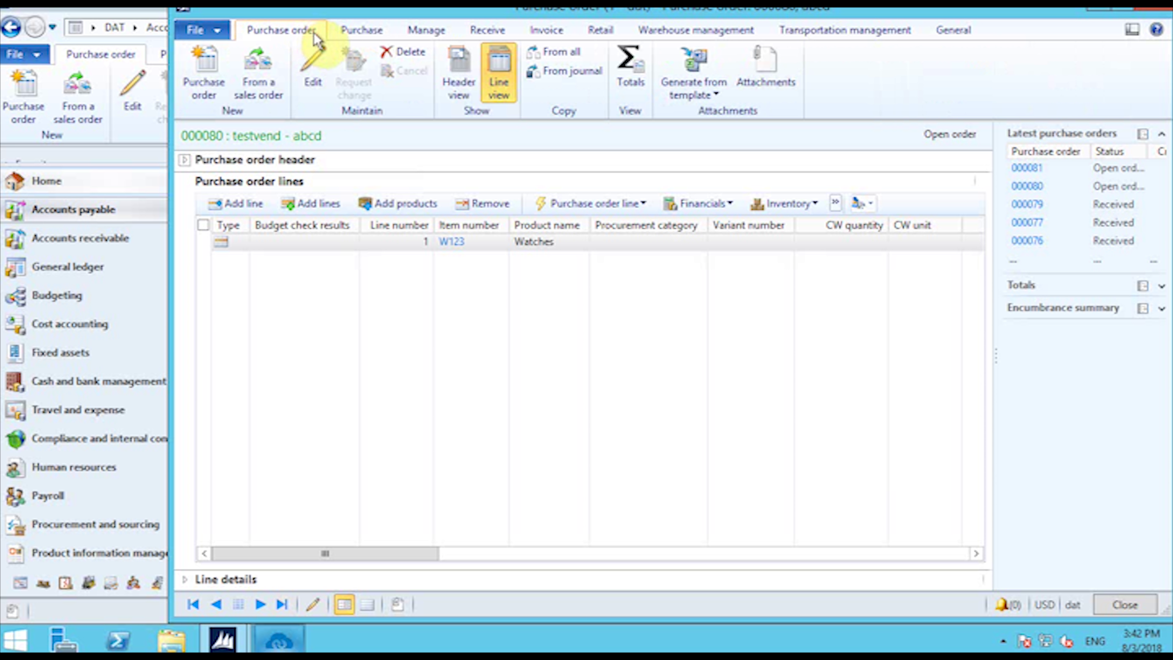
click(361, 30)
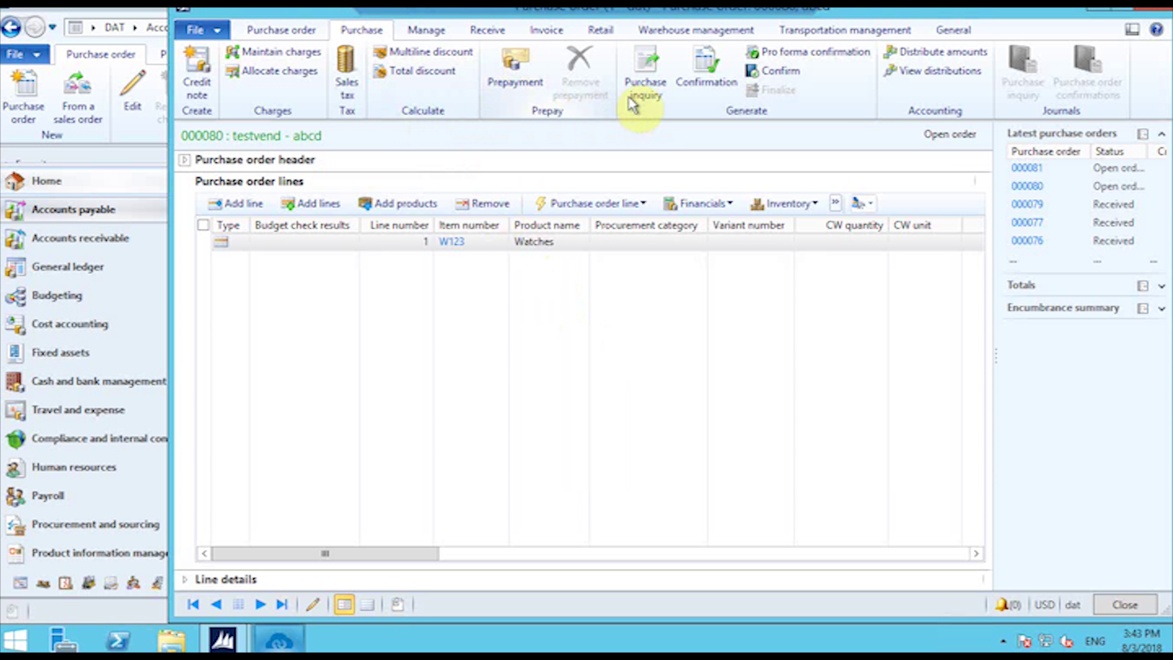
click(729, 92)
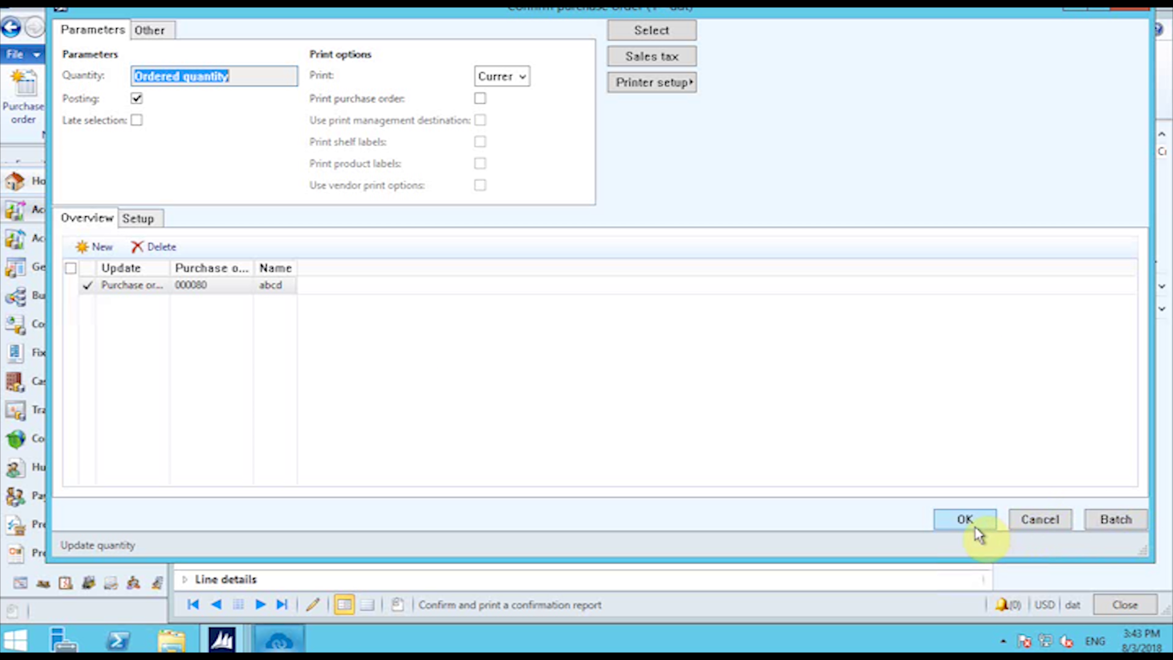
click(973, 526)
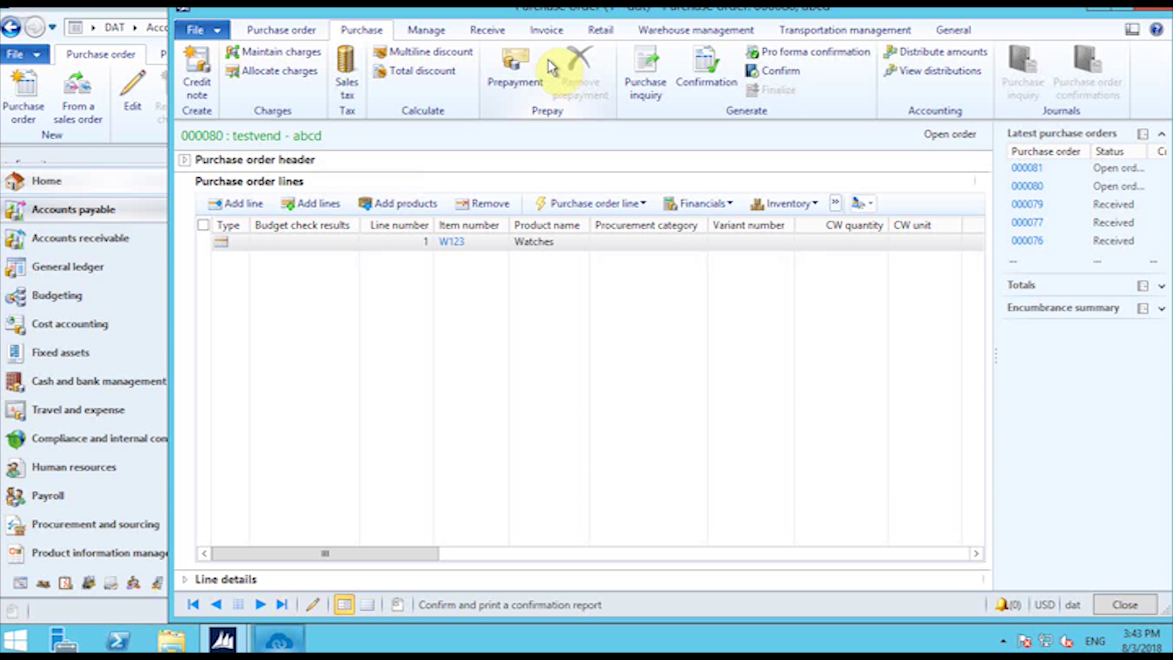
Step: Post product receipt gh6 for purchase order 000080
click(503, 37)
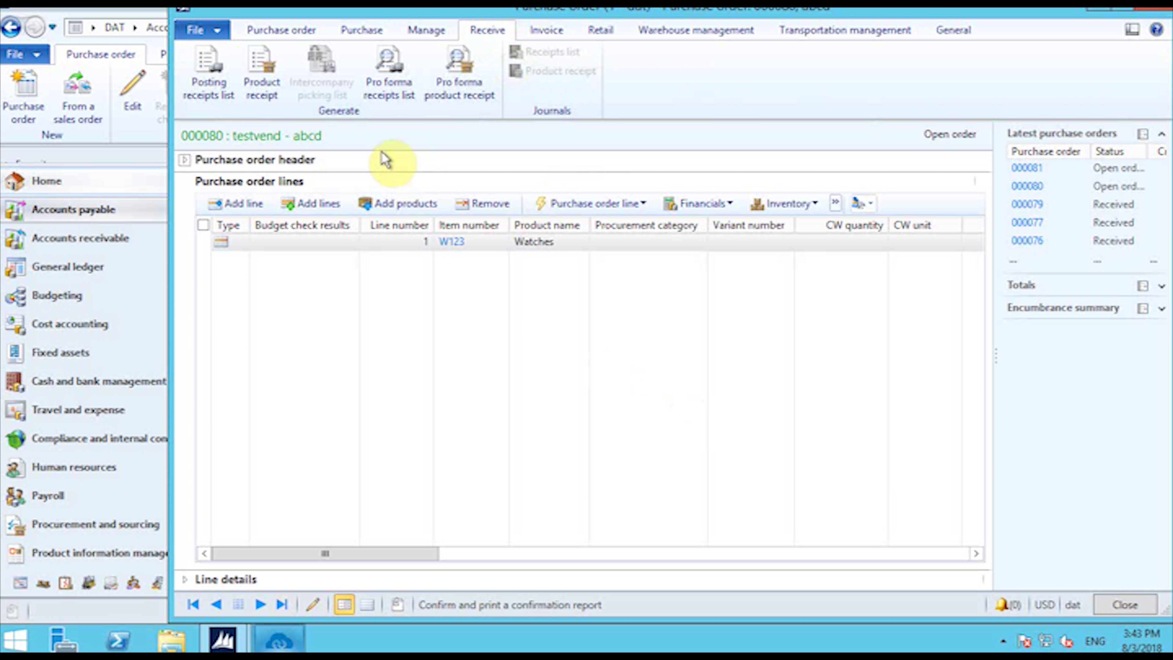
click(438, 107)
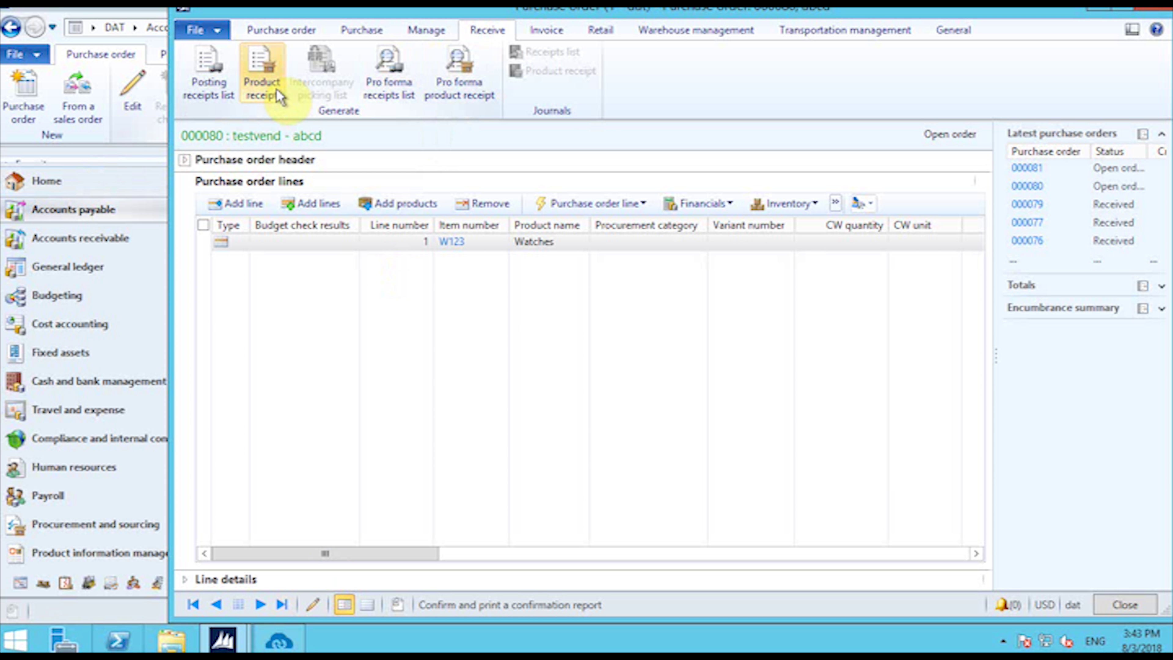
click(261, 74)
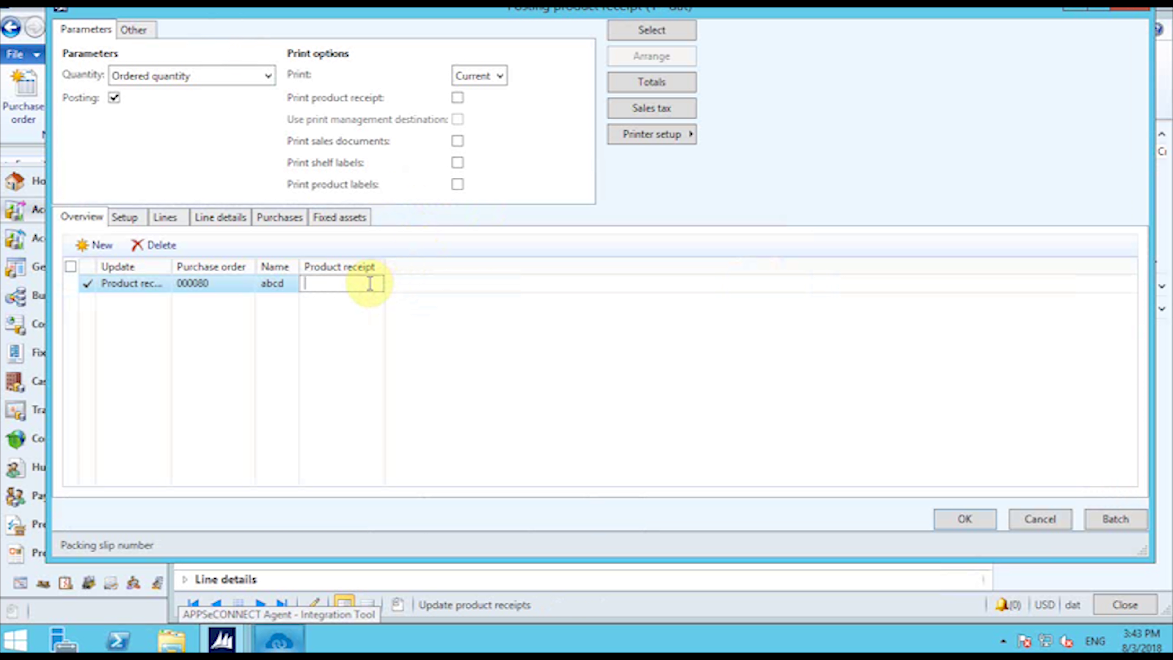
text(gh)
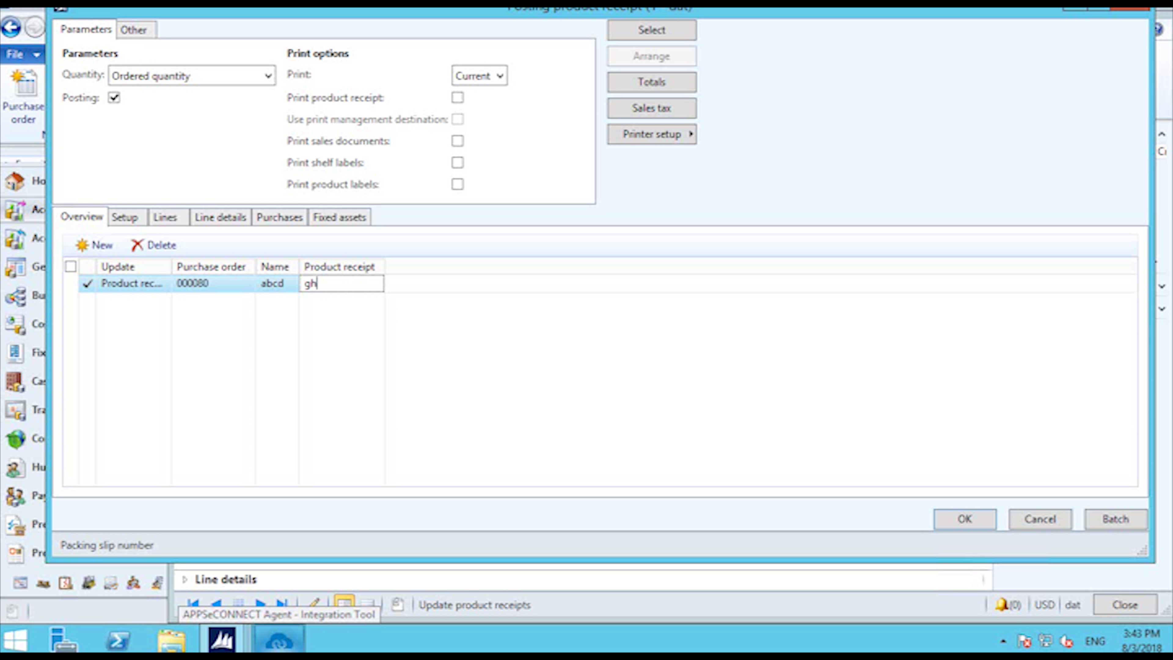
text(61)
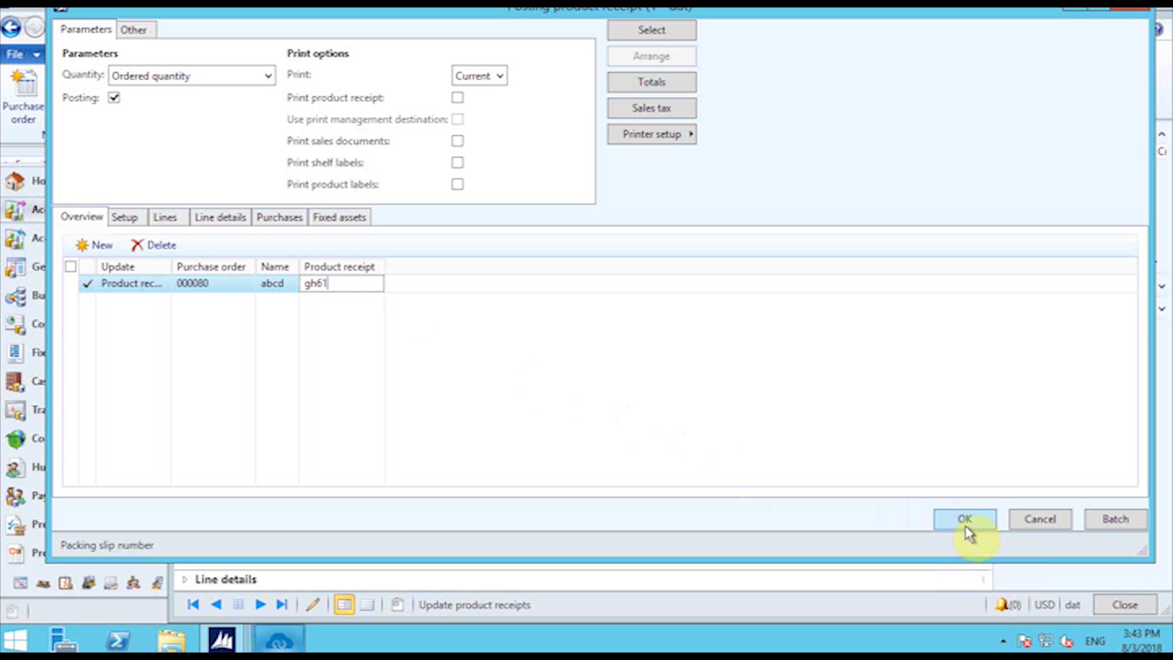
click(966, 526)
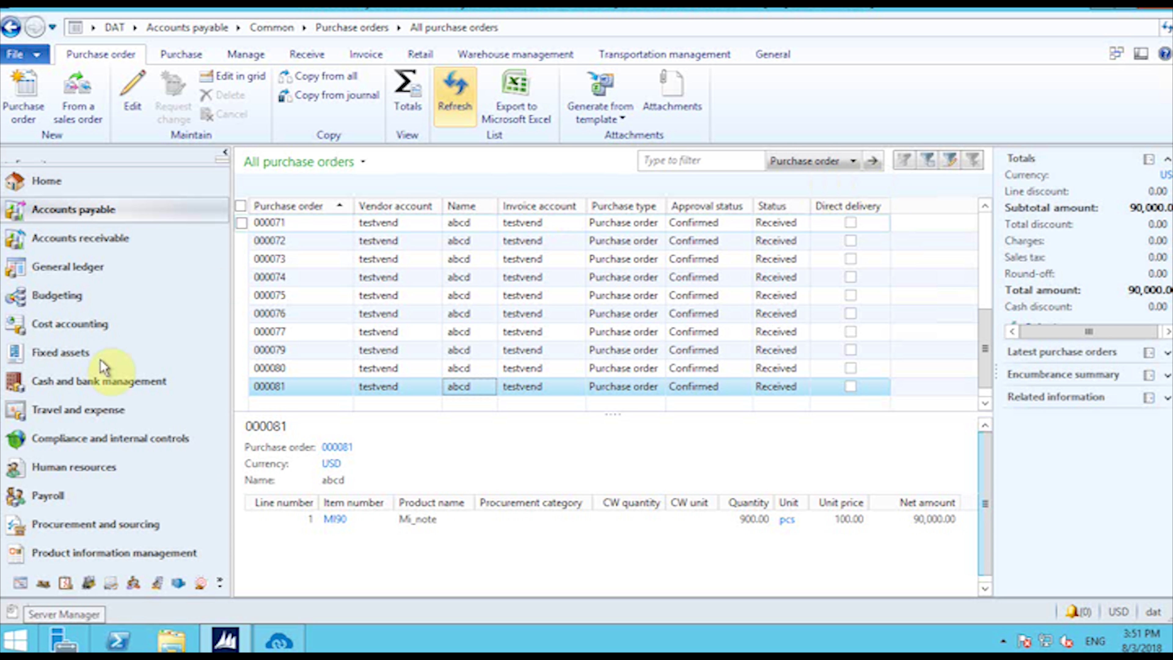
Step: Filter Released products on Mi and open product MI90
click(127, 547)
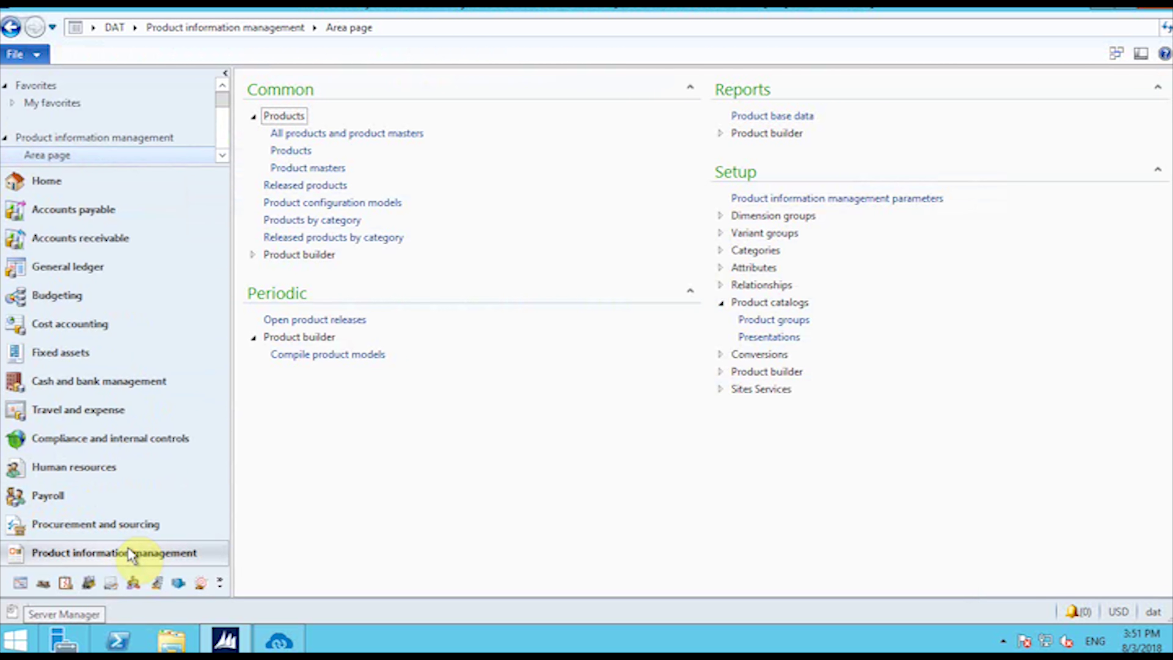
click(291, 187)
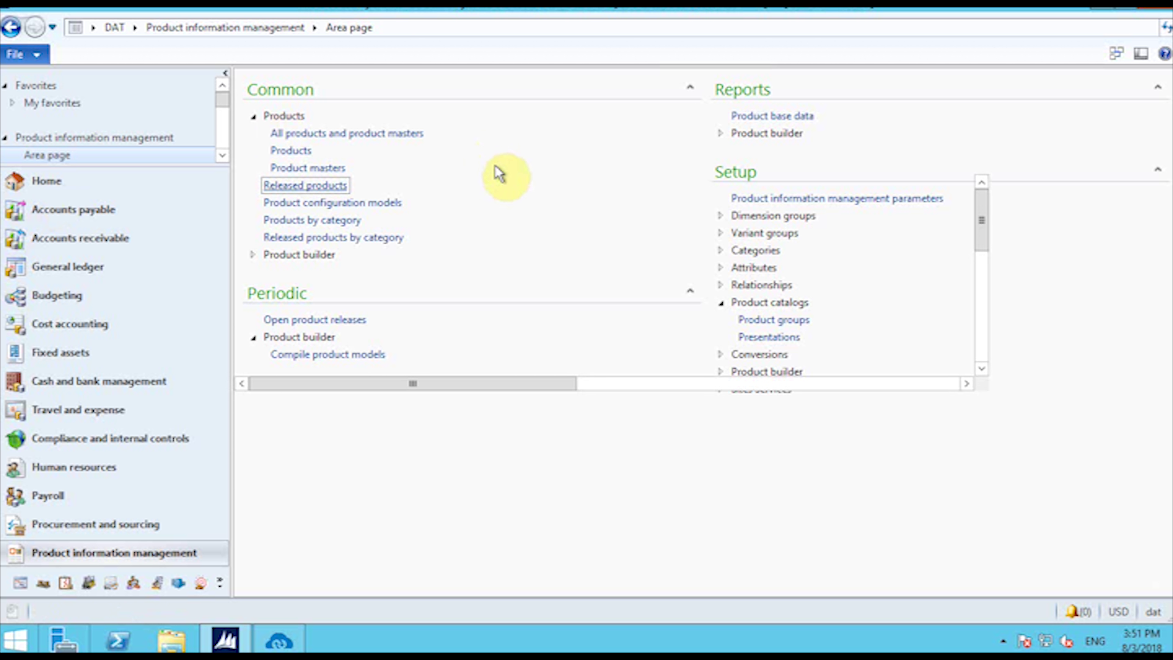
text(Mi90)
key(Return)
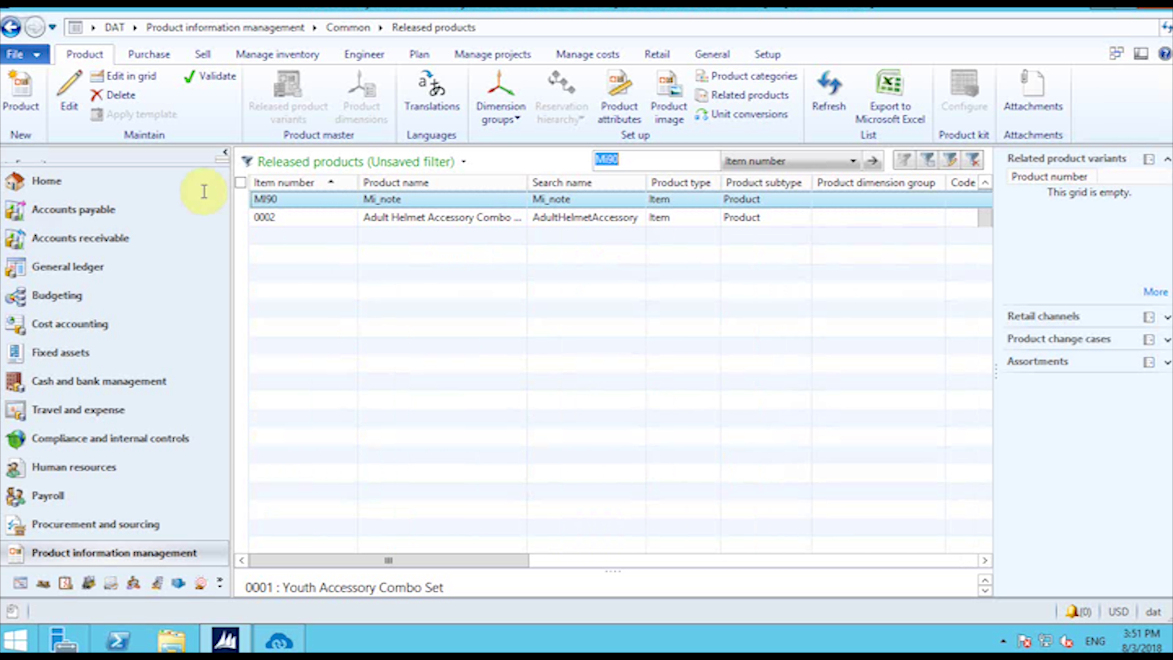
click(335, 200)
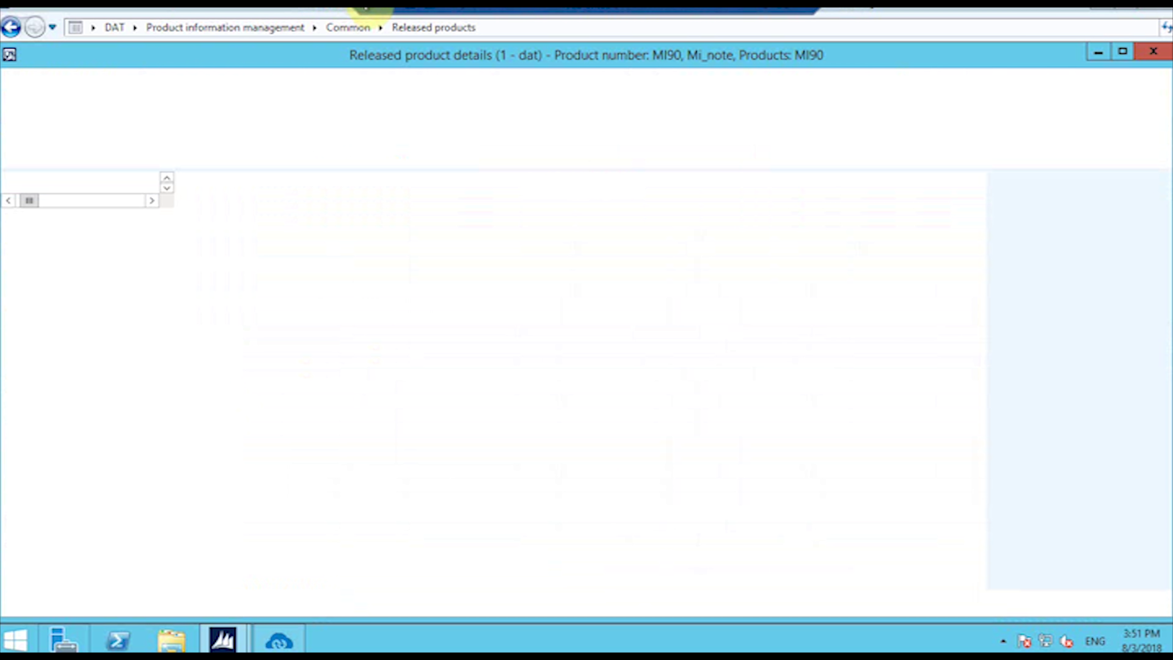
Step: Check MI90's on-hand inventory, 900.00 at site Kol, and close it
click(277, 82)
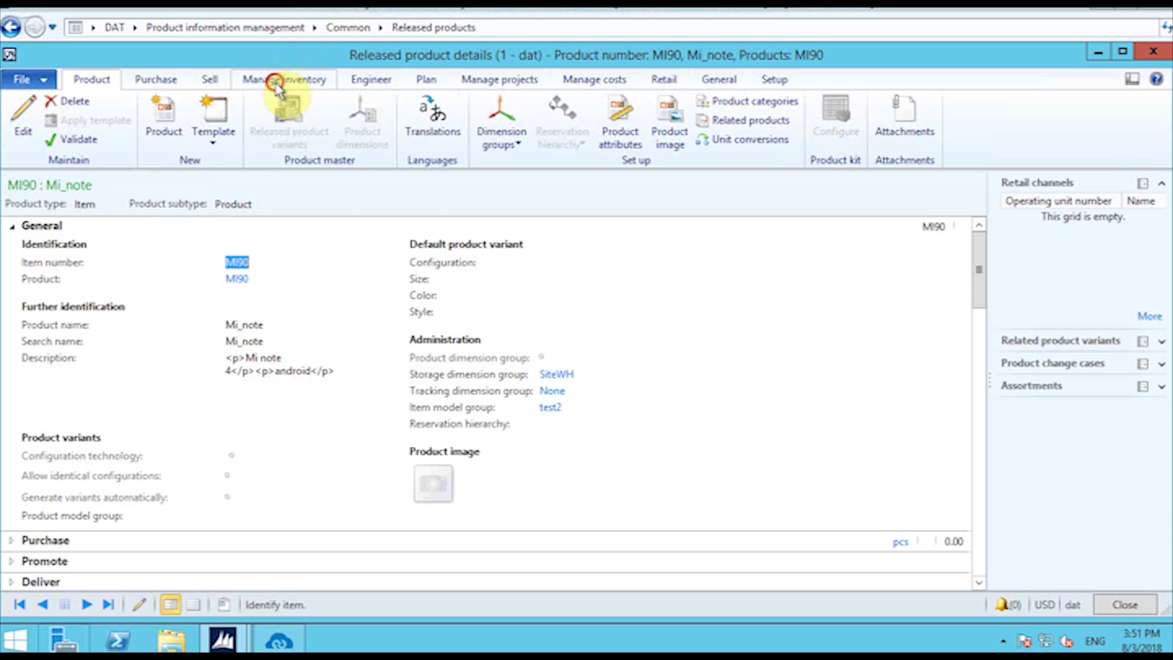
click(46, 118)
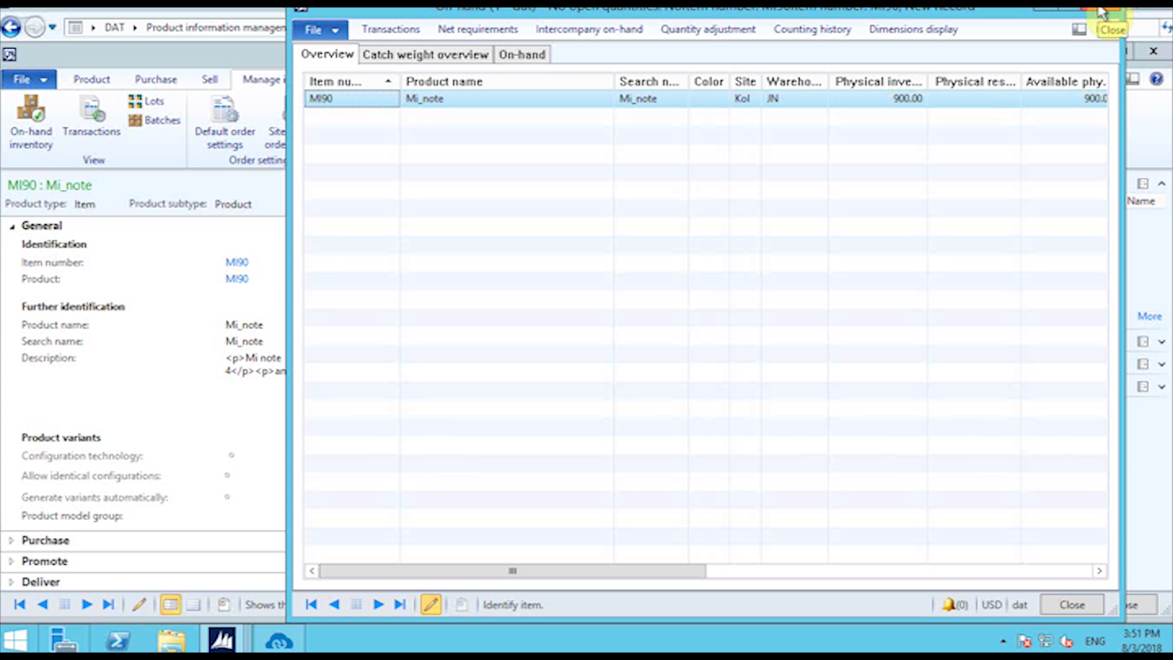
click(1101, 12)
Step: Run the APPSeCONNECT Inventory Update sync from Dynamics AX to Magento
click(284, 639)
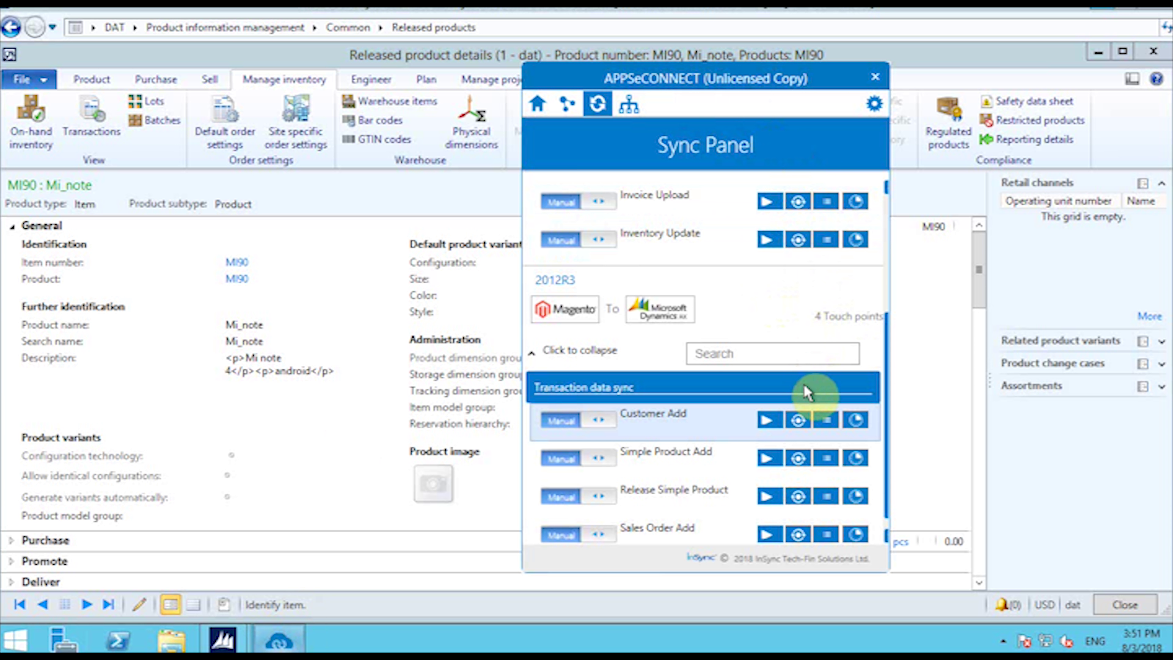
scroll(807, 393, up, 5)
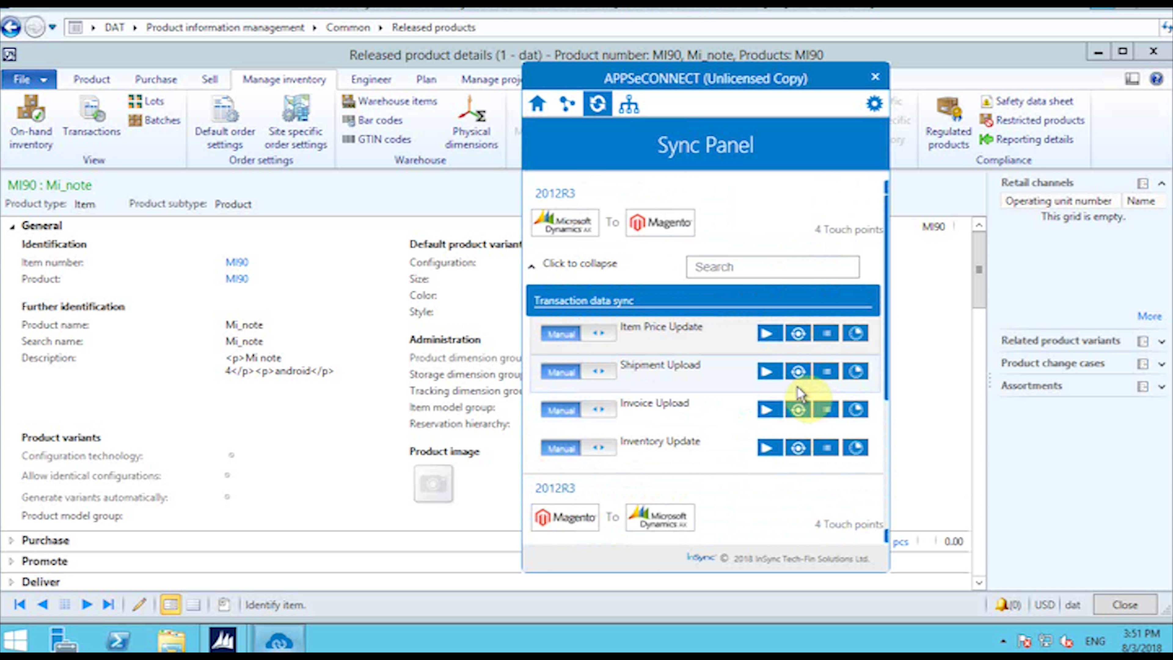
click(768, 447)
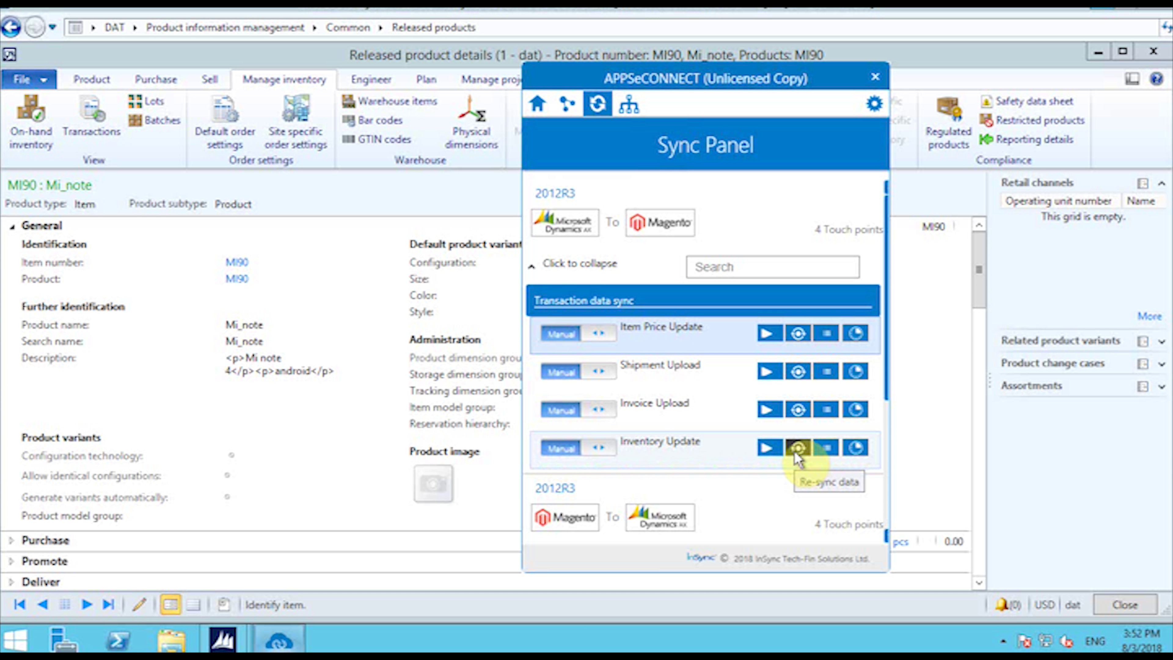
click(776, 12)
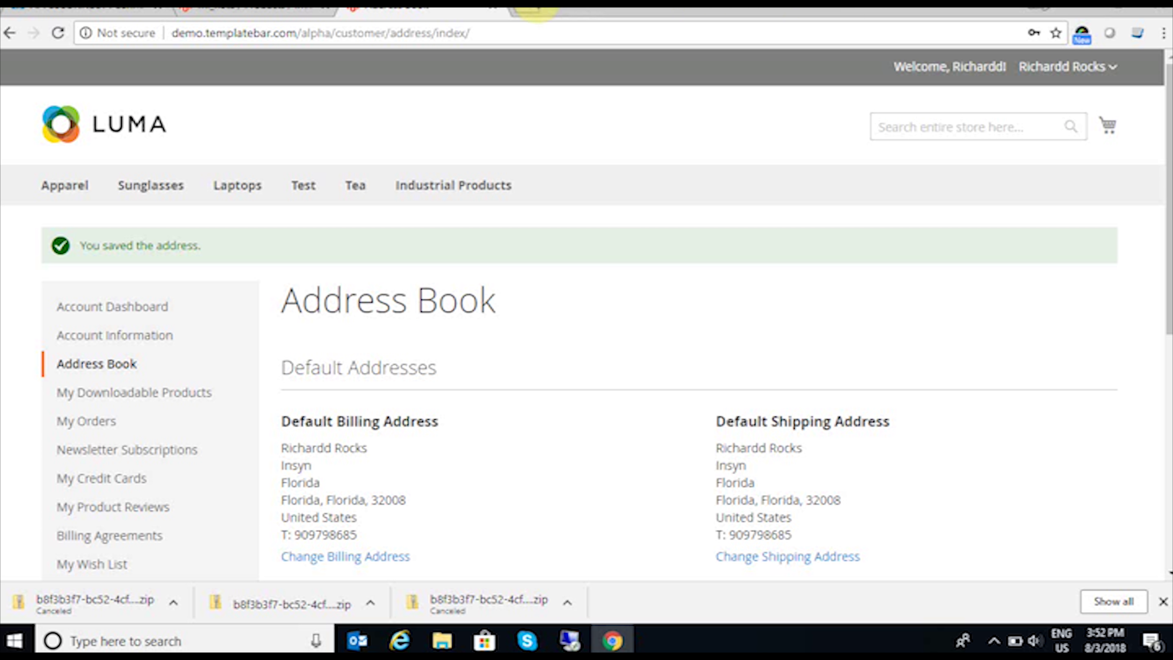
Step: Reload the Mi_note admin page and verify quantity 900, In Stock
click(276, 12)
click(57, 33)
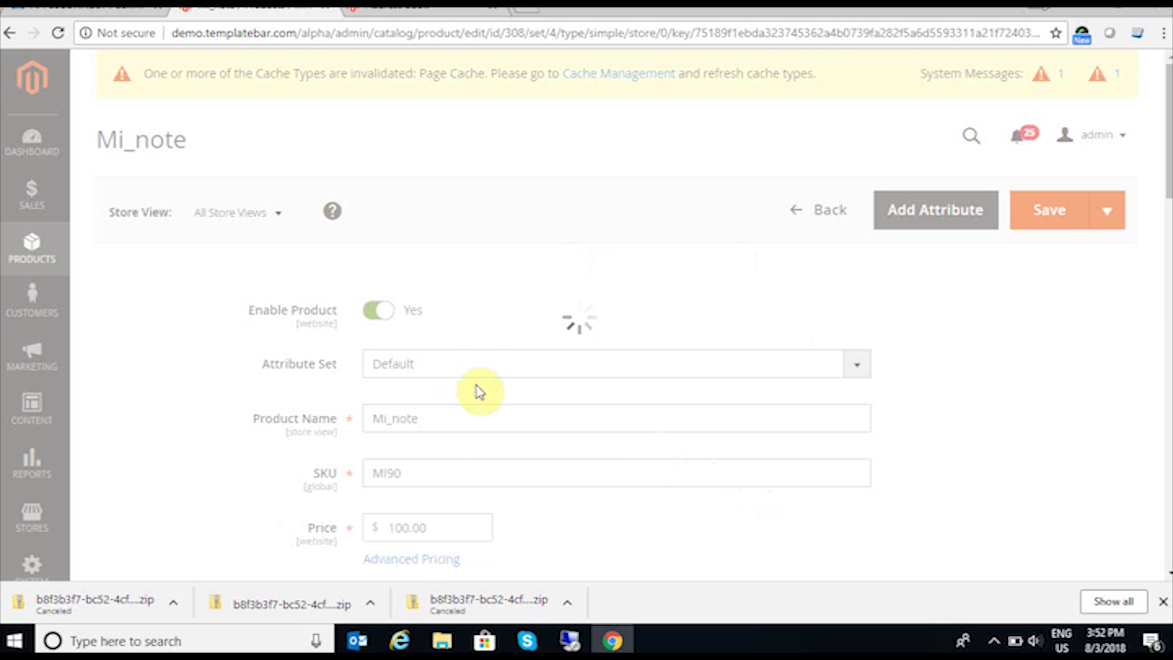
scroll(480, 392, down, 5)
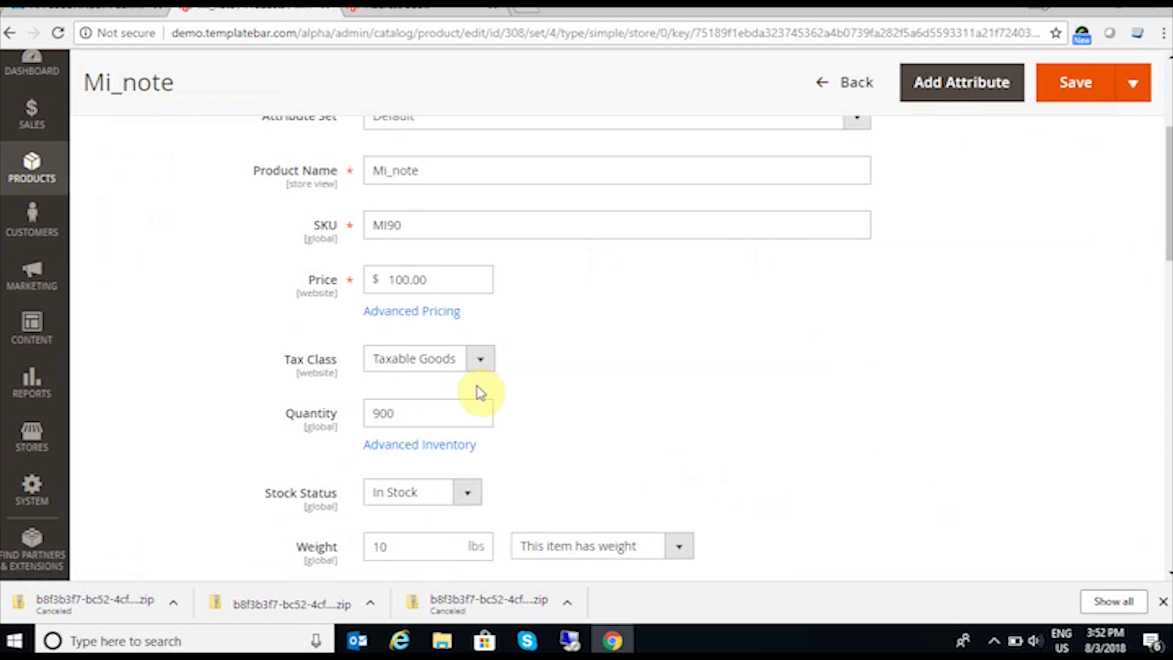
scroll(480, 392, down, 3)
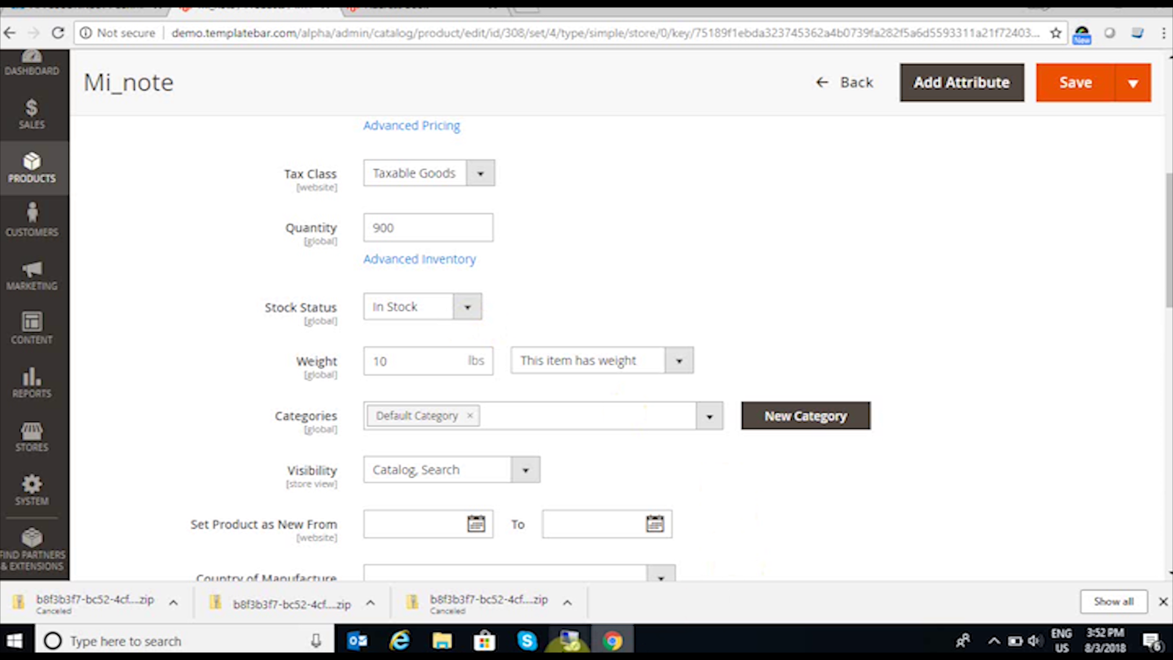
Step: Change MI90's base sales price from 100.00 to 200.00 and close the product form
mouse_move(570, 640)
click(596, 608)
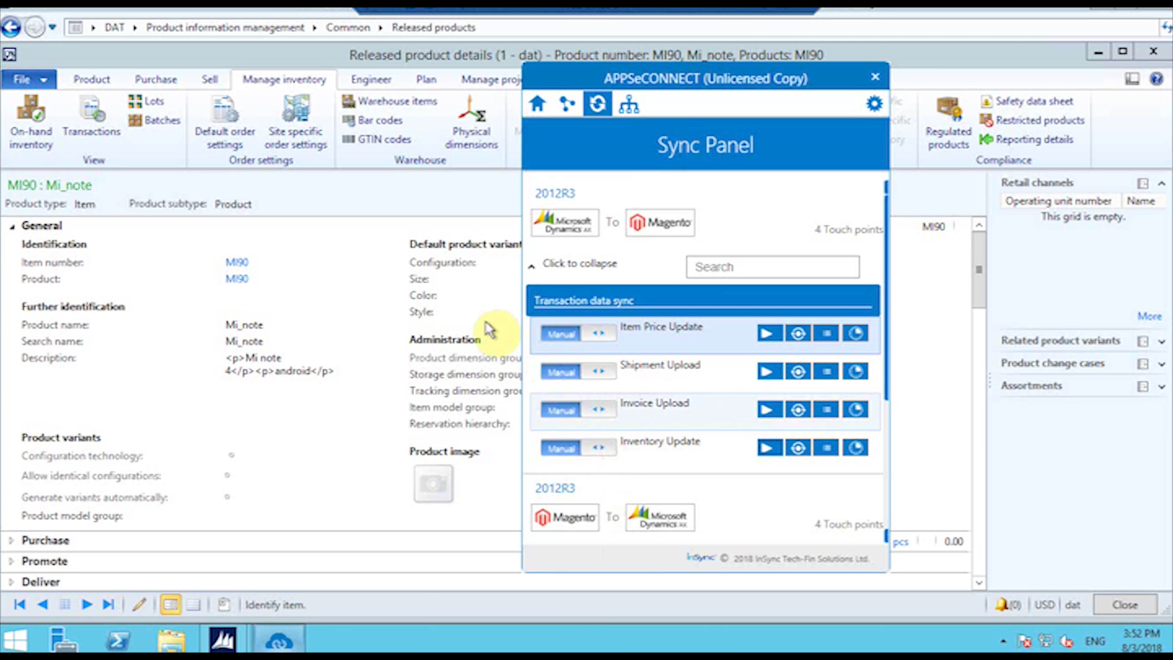
click(365, 248)
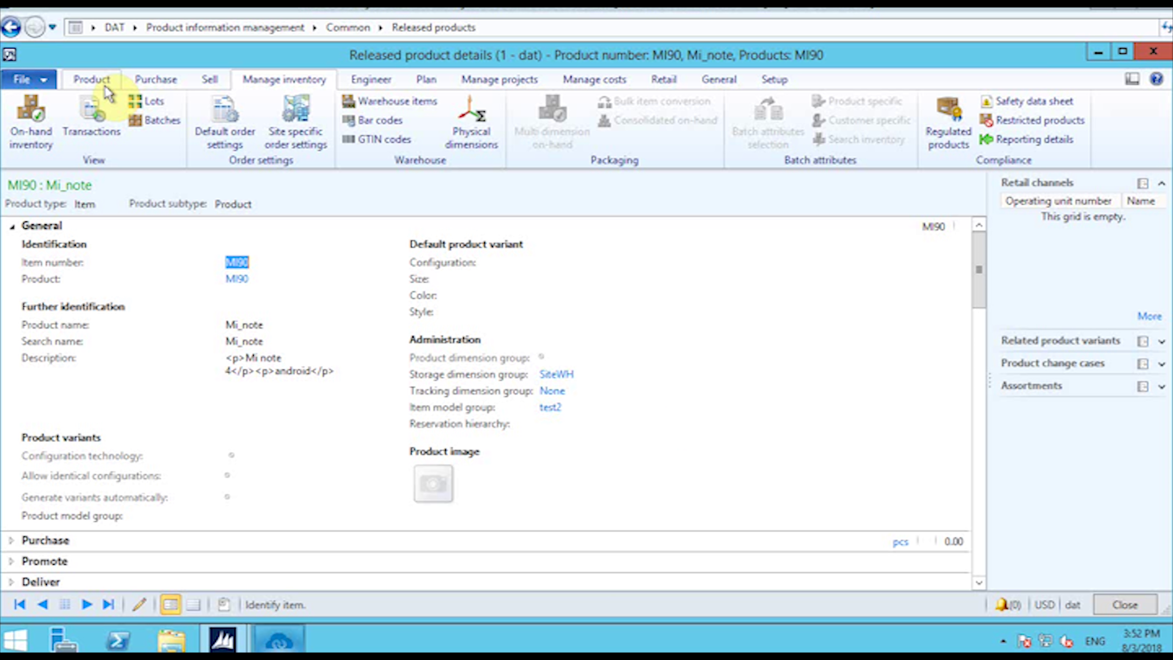
click(92, 79)
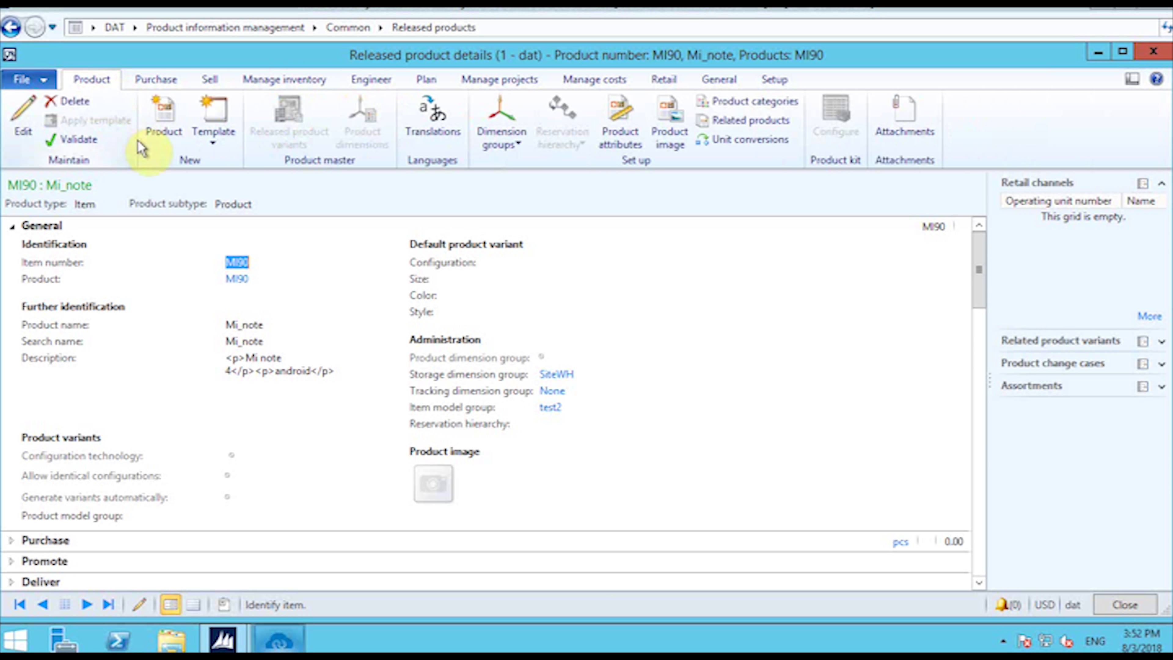
click(23, 119)
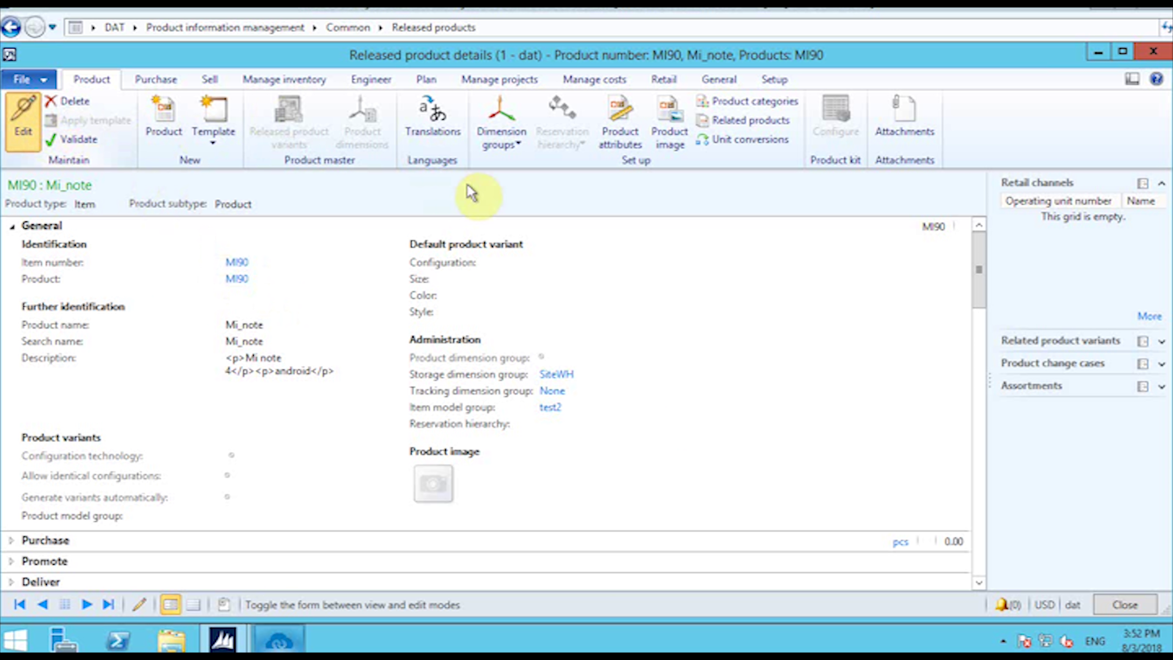
scroll(764, 400, down, 3)
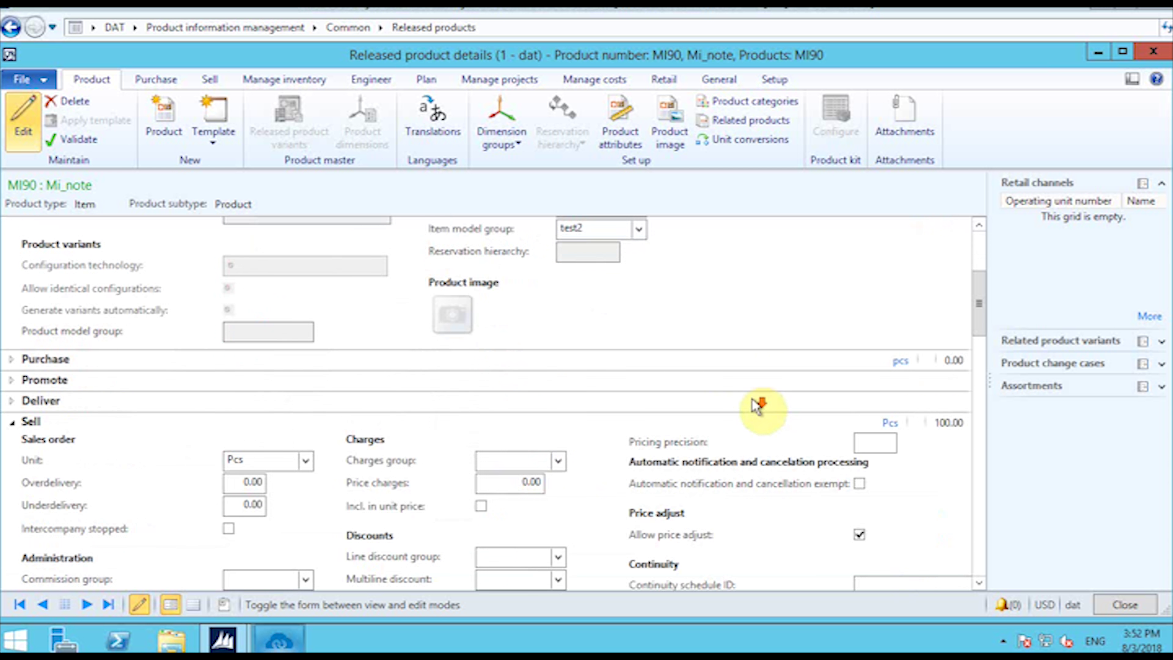
scroll(578, 416, down, 4)
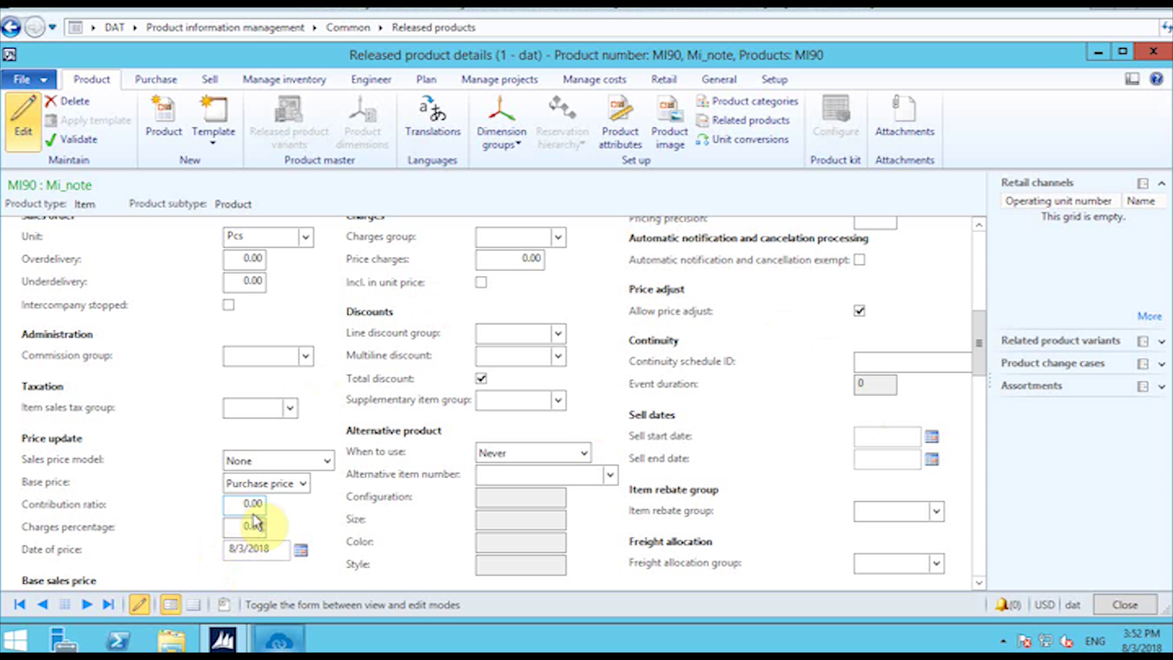
scroll(353, 474, up, 2)
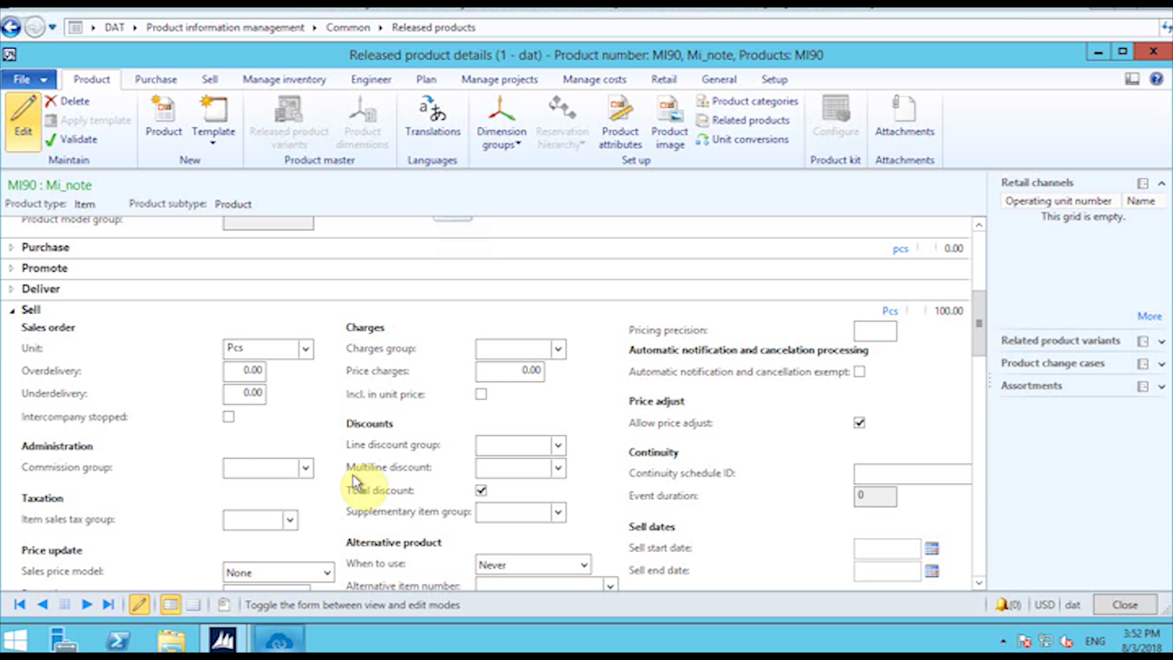
scroll(356, 467, down, 6)
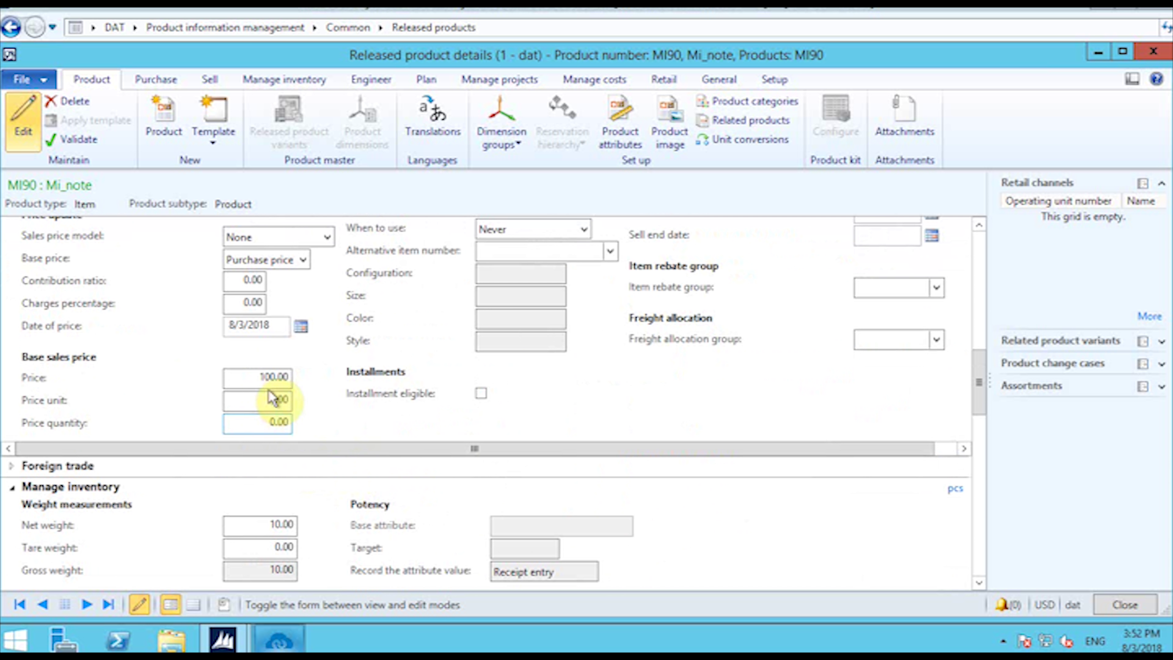
click(282, 383)
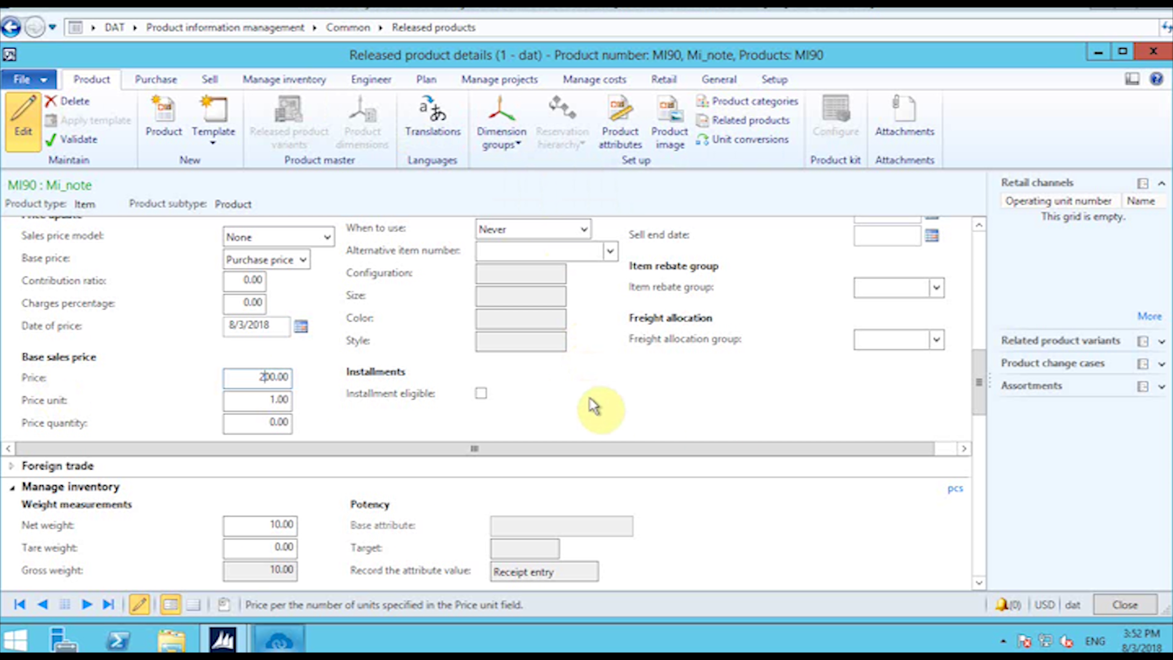
click(1126, 605)
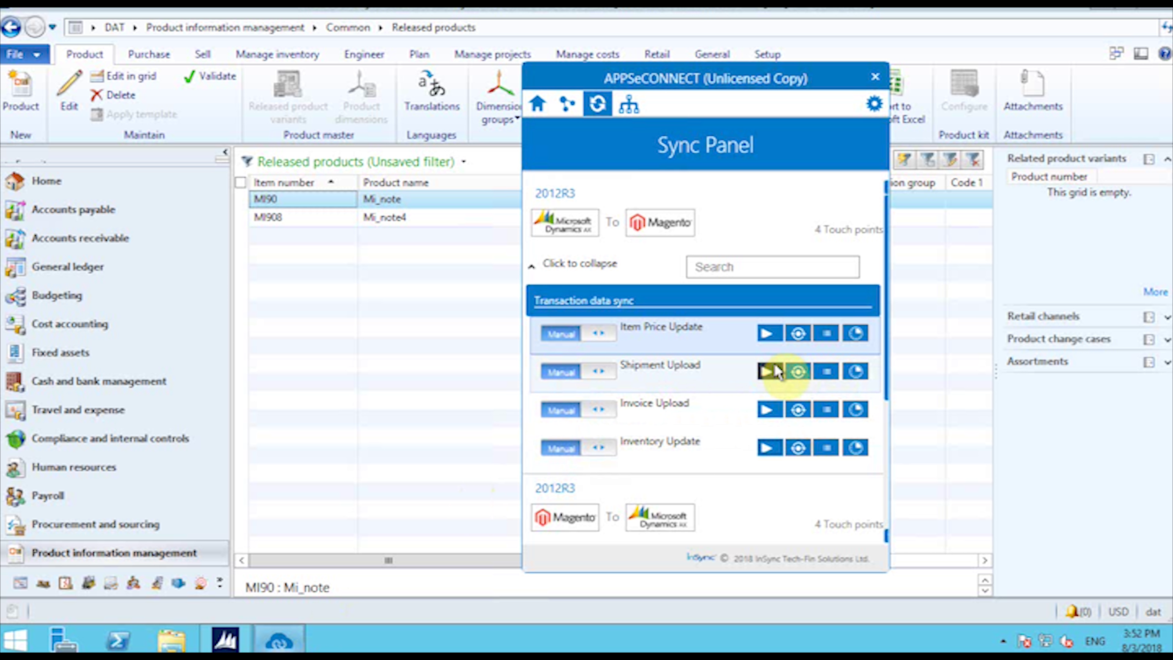
Step: Run the APPSeCONNECT Item Price Update sync to Magento
click(767, 333)
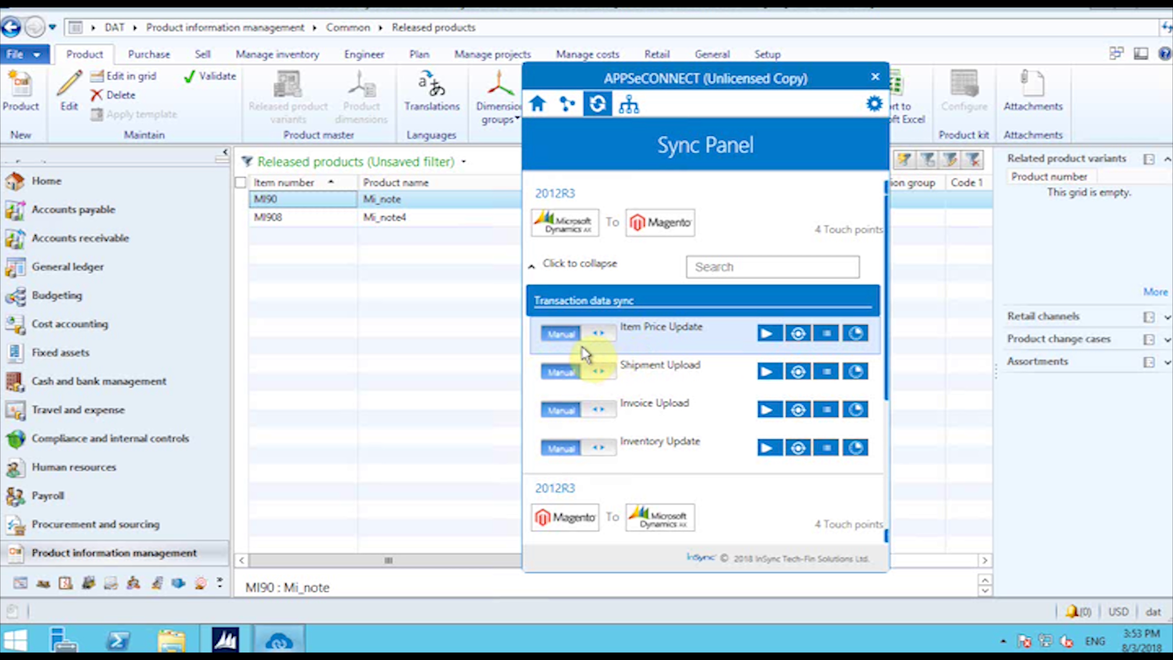
click(763, 14)
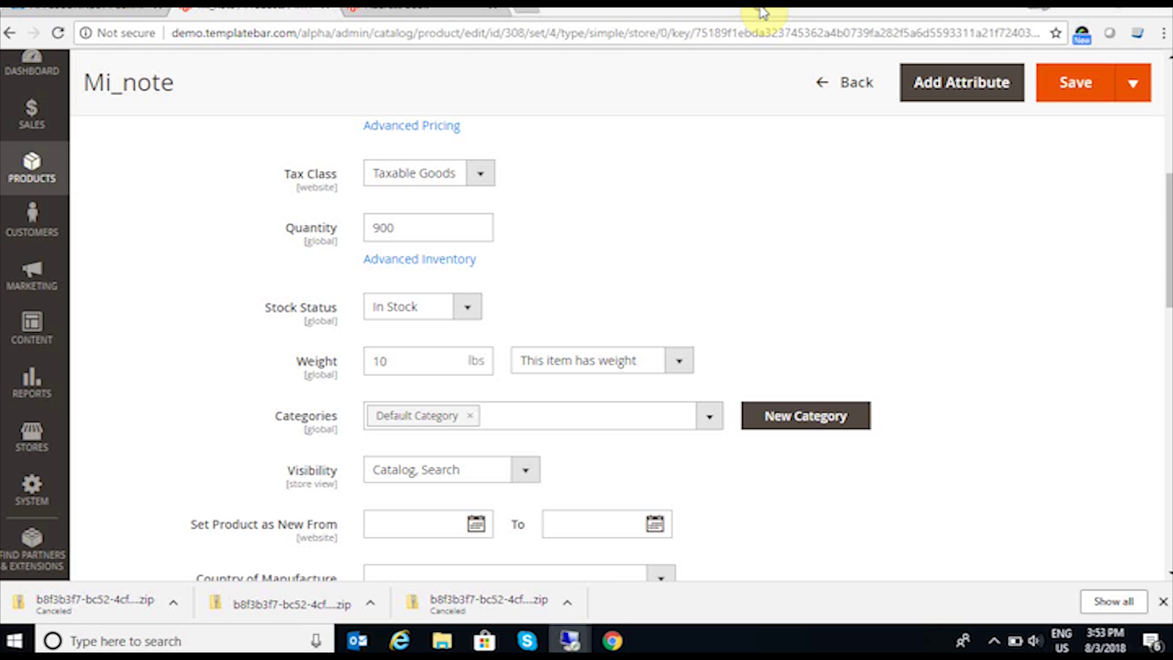
Step: Reload the Mi_note admin page to verify the $200.00 price
click(57, 32)
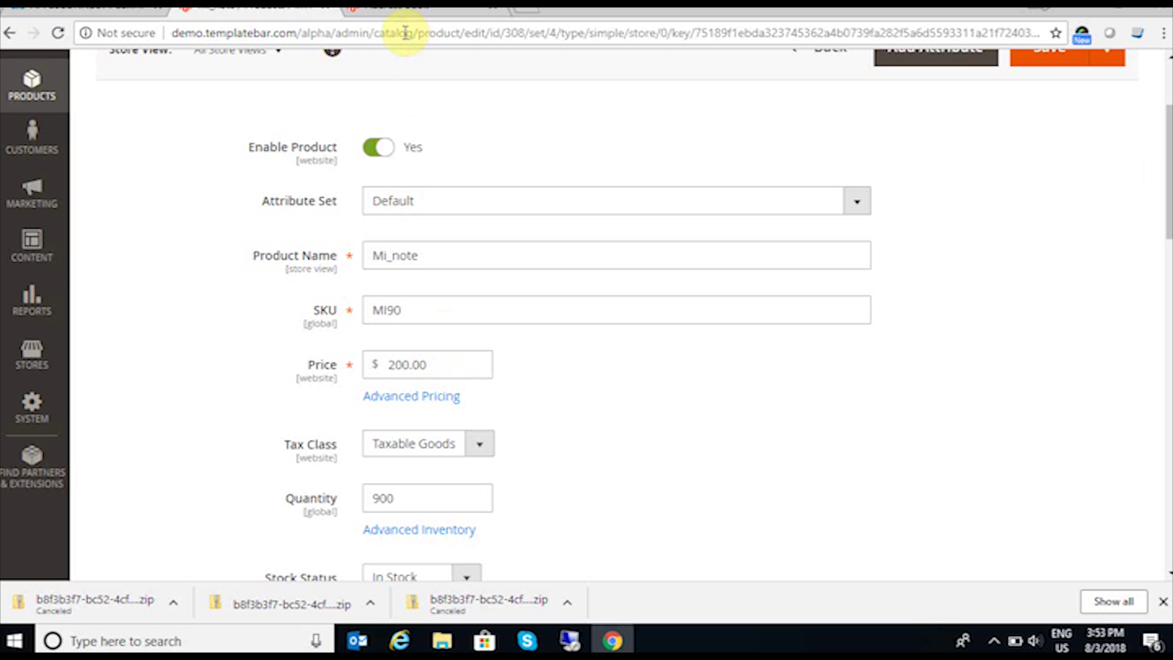
click(416, 15)
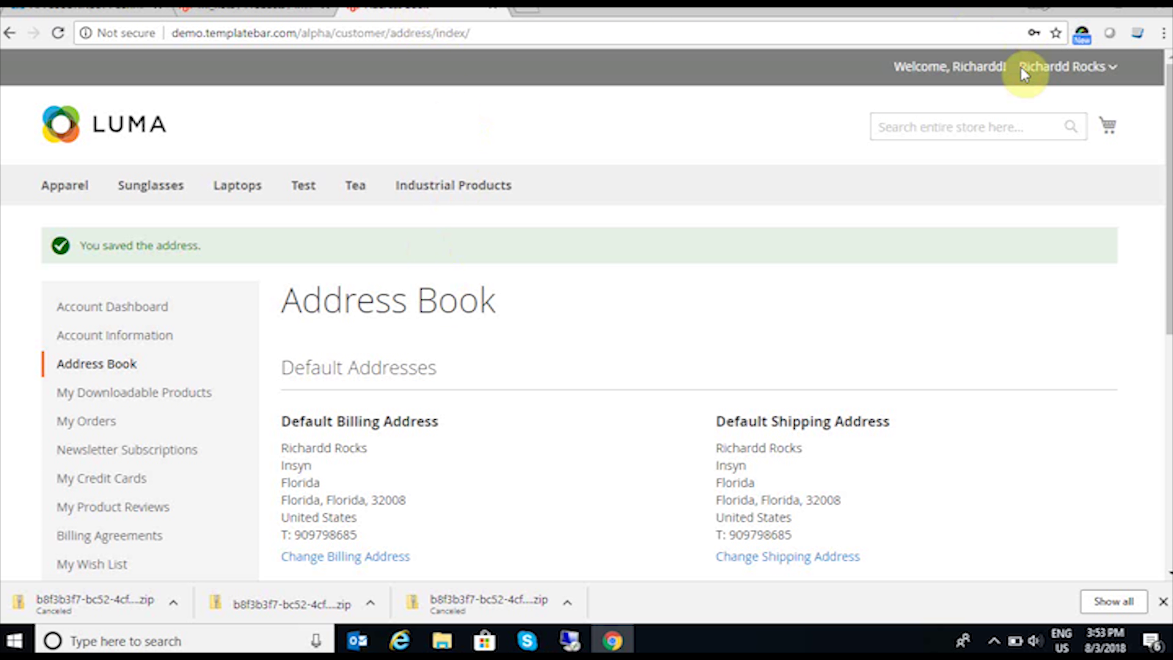
Step: Search the storefront for Mi90 and add Mi_note ($200.00) to the cart
click(1011, 131)
text(Mi)
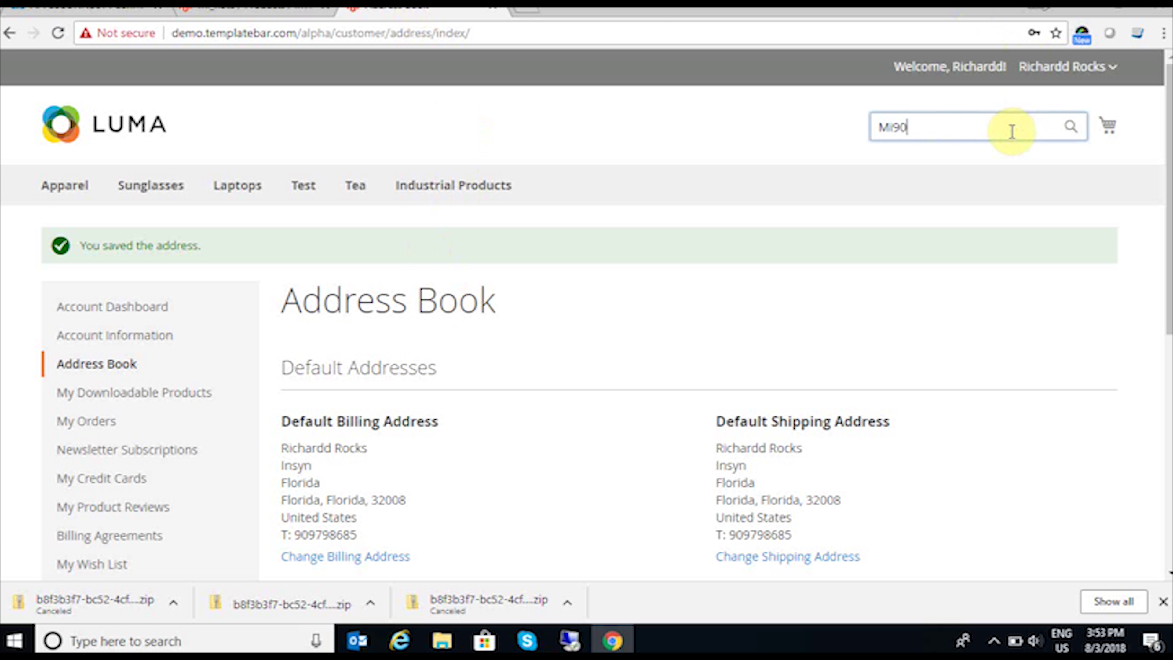
text(90)
key(Return)
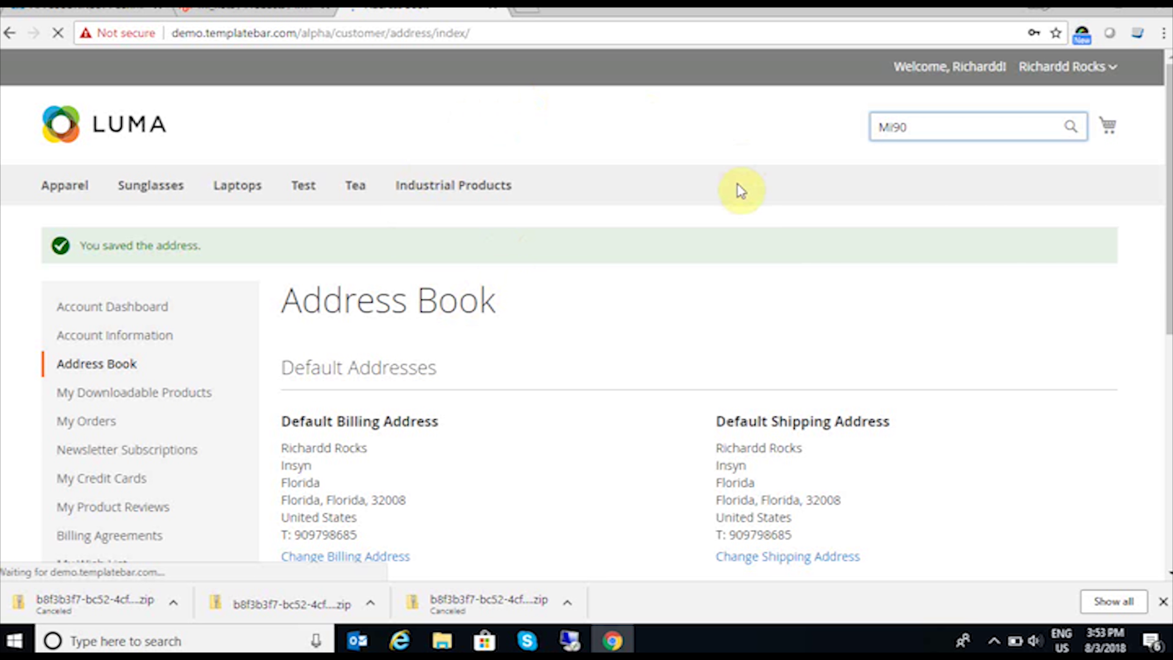
scroll(380, 370, down, 5)
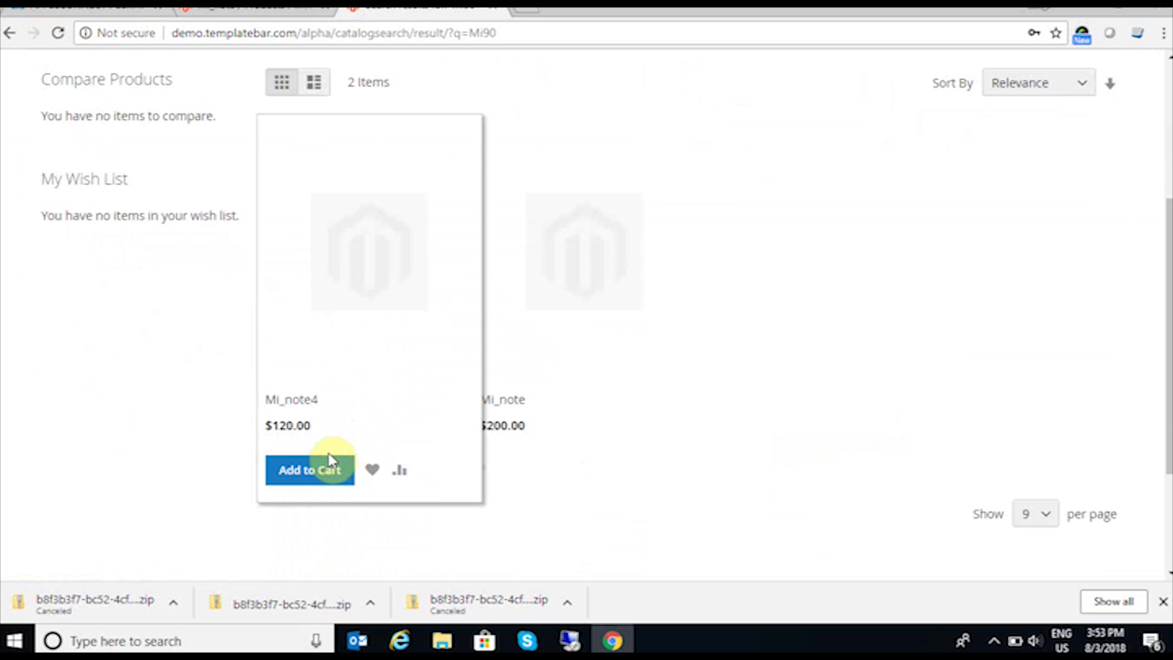
click(1136, 284)
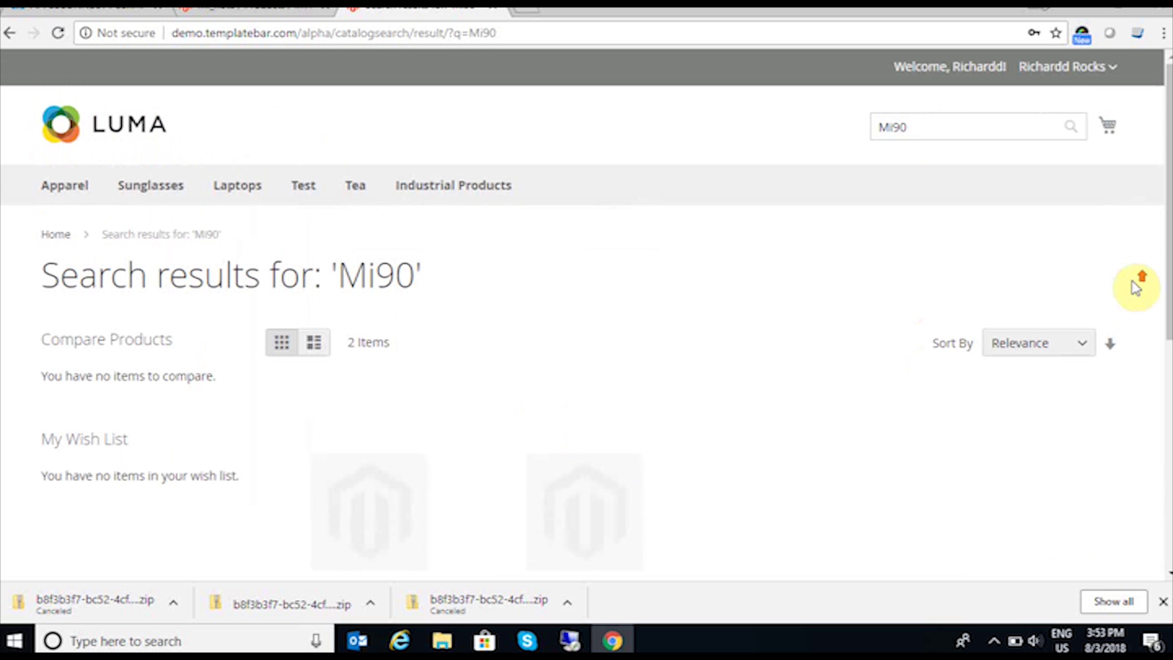
Step: Check out Mi_note with $5.00 flat-rate shipping and place the $205.00 order
click(1106, 132)
click(963, 241)
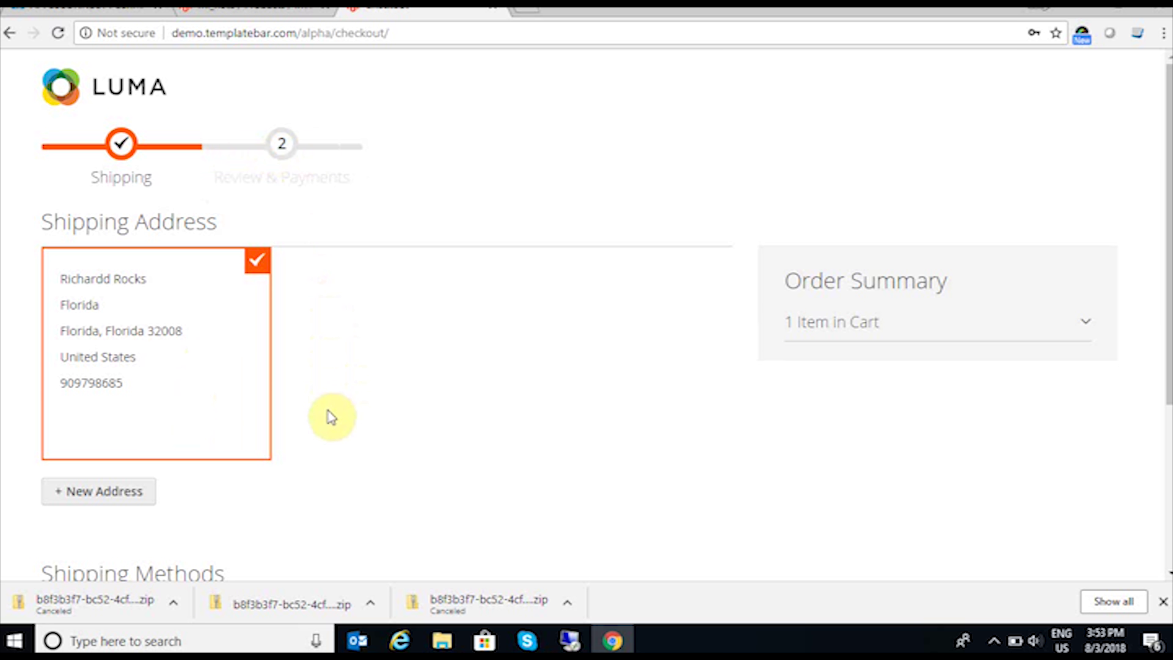
scroll(417, 347, down, 2)
scroll(427, 364, down, 4)
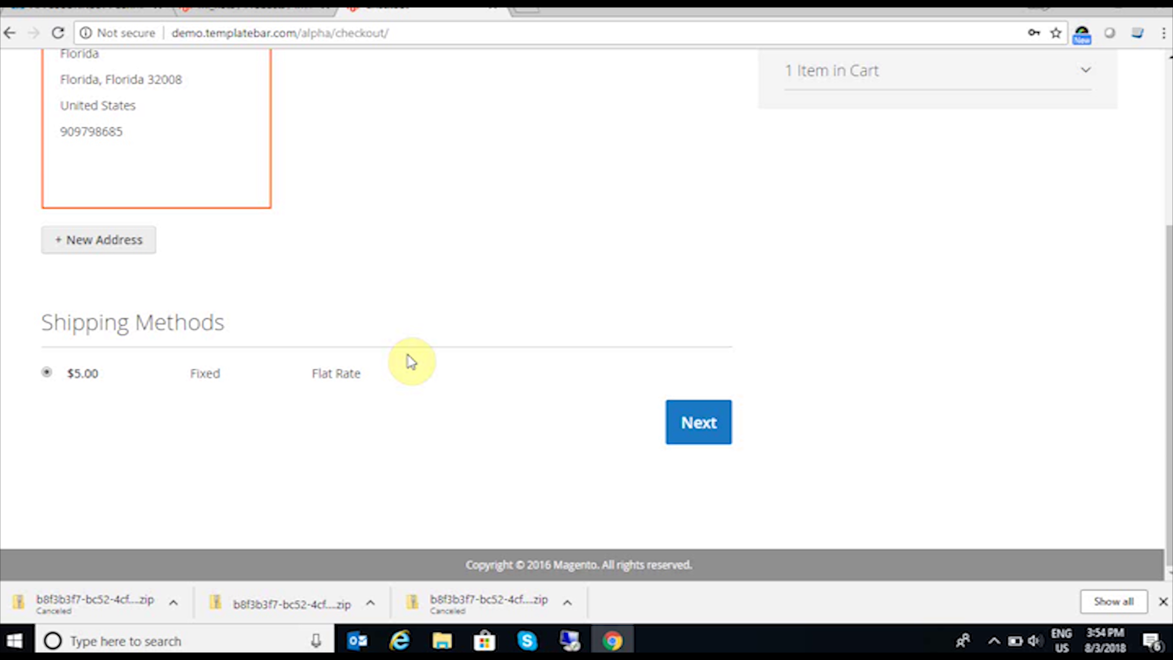
click(714, 440)
click(715, 437)
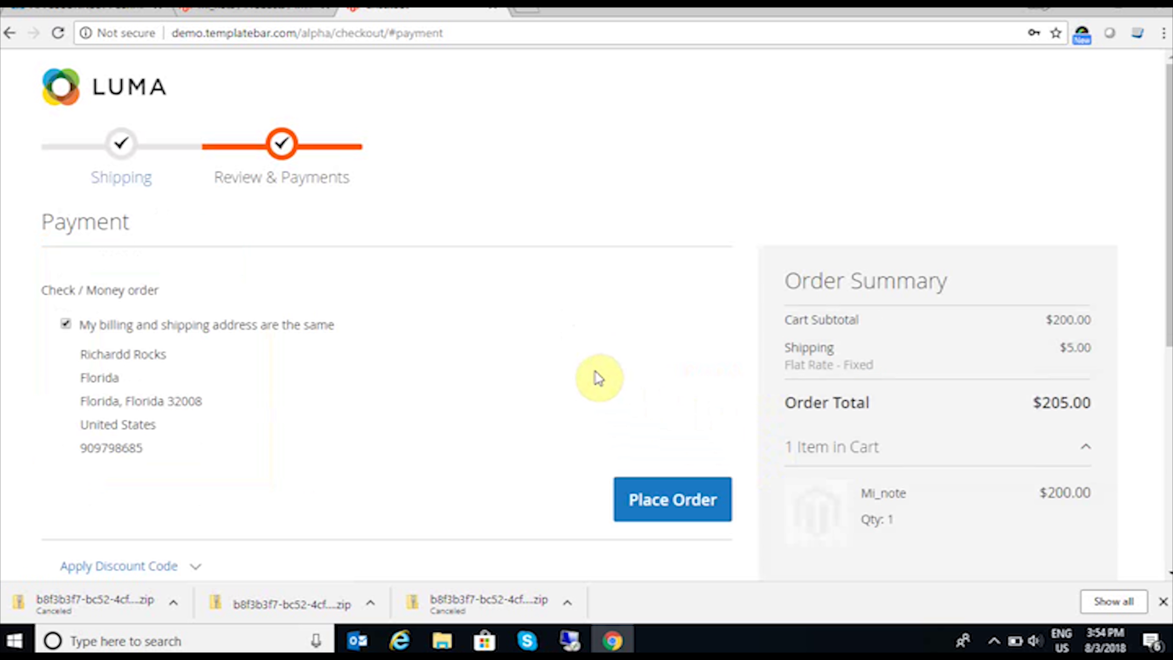
click(693, 501)
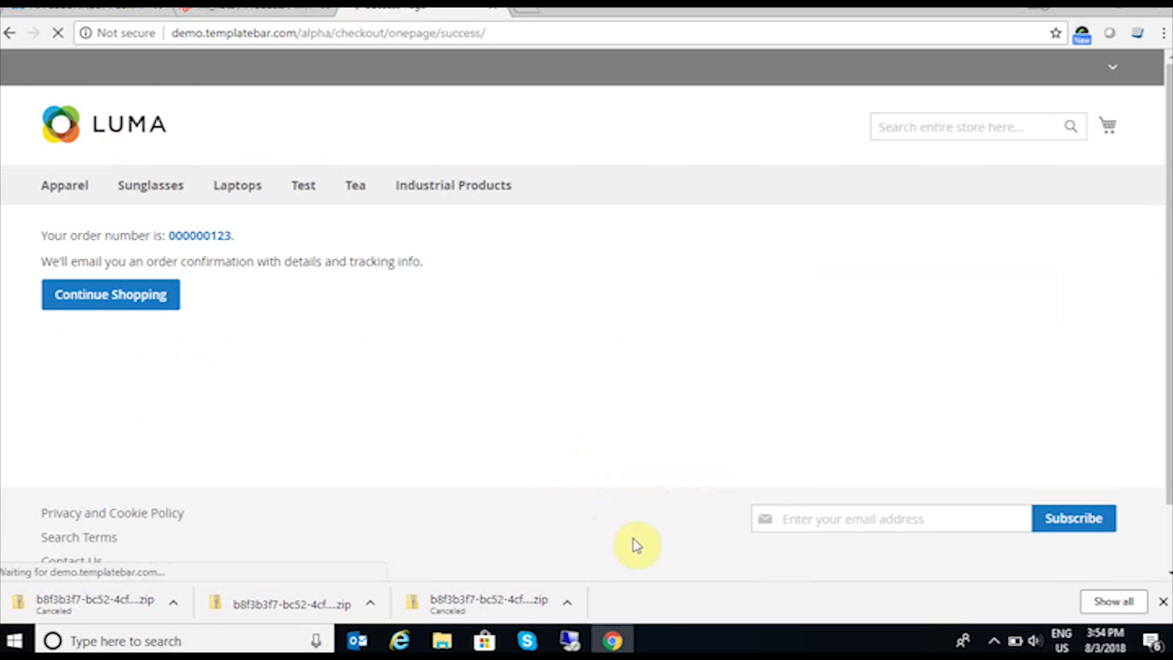
Step: In the remote session's Sync Panel, run the Magento To Dynamics AX Sales Order Add sync
mouse_move(571, 640)
click(614, 613)
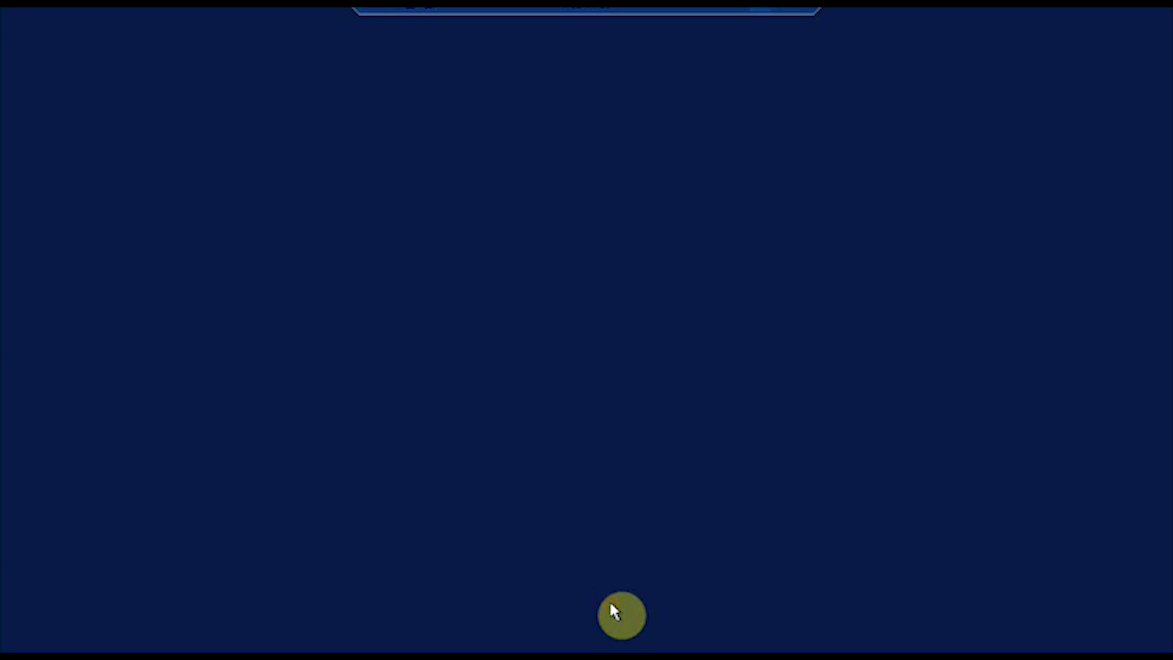
scroll(663, 468, down, 3)
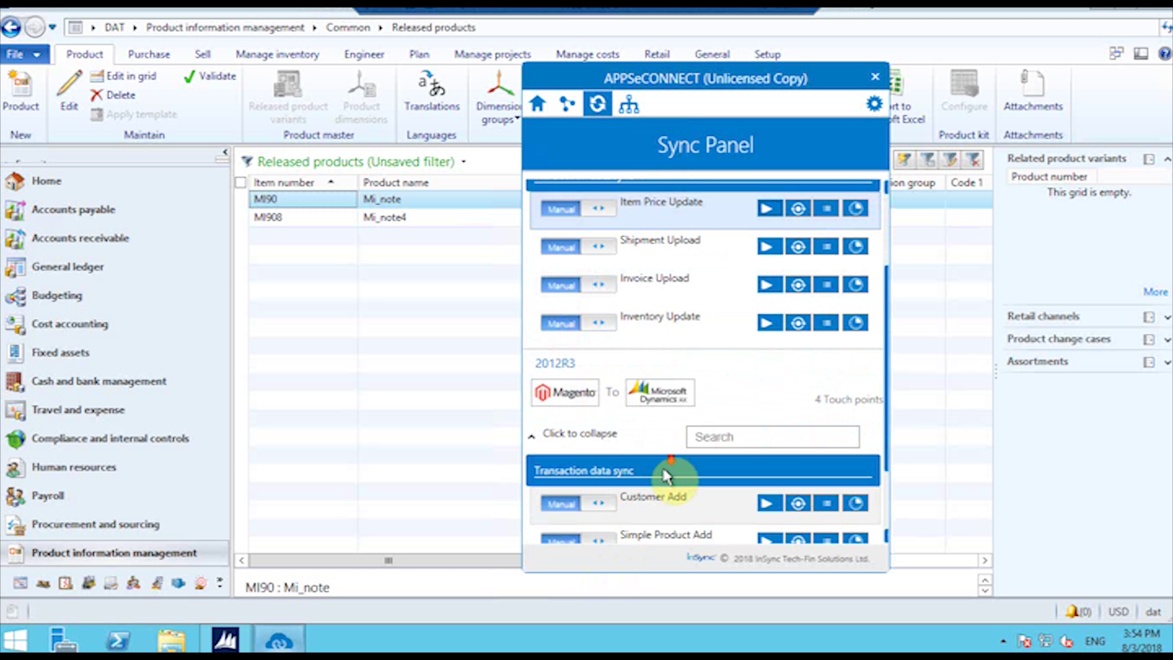
scroll(663, 467, down, 2)
click(767, 517)
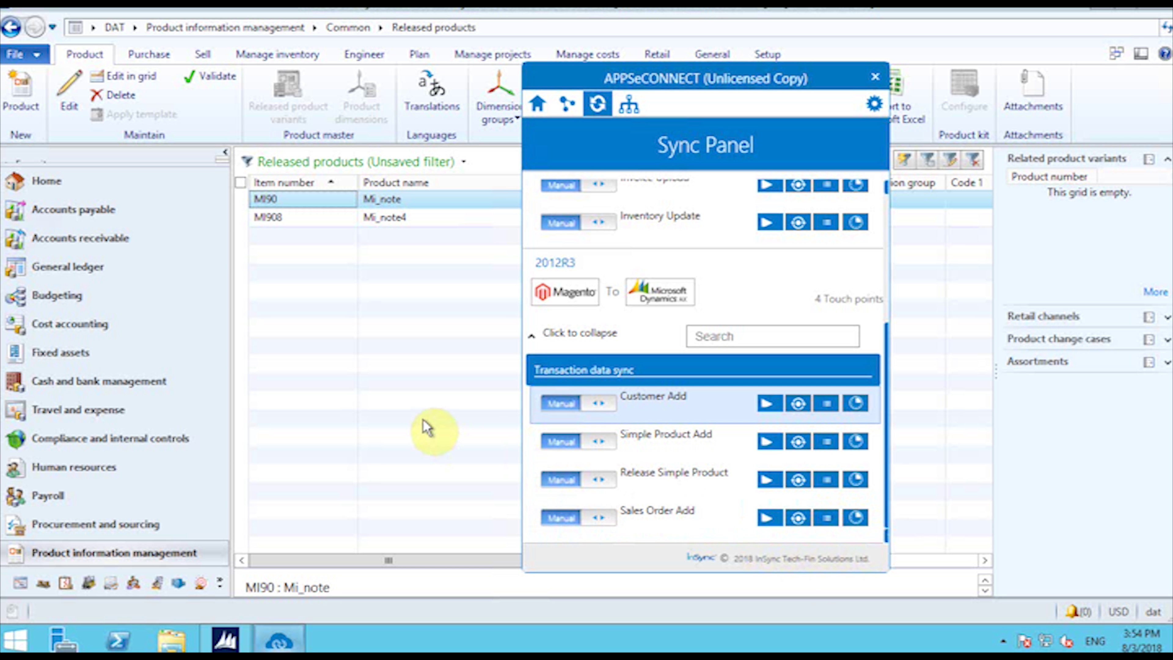
click(80, 240)
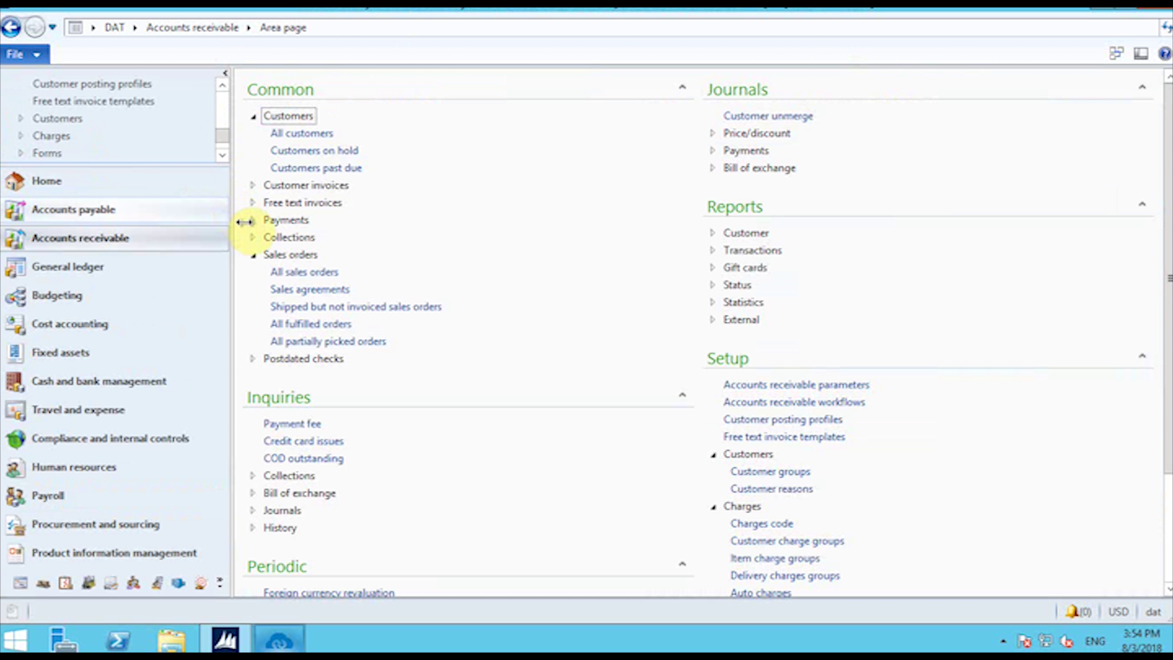
Step: Filter All sales orders by the customer's name and open the synced MI90 Mi_note order
click(297, 273)
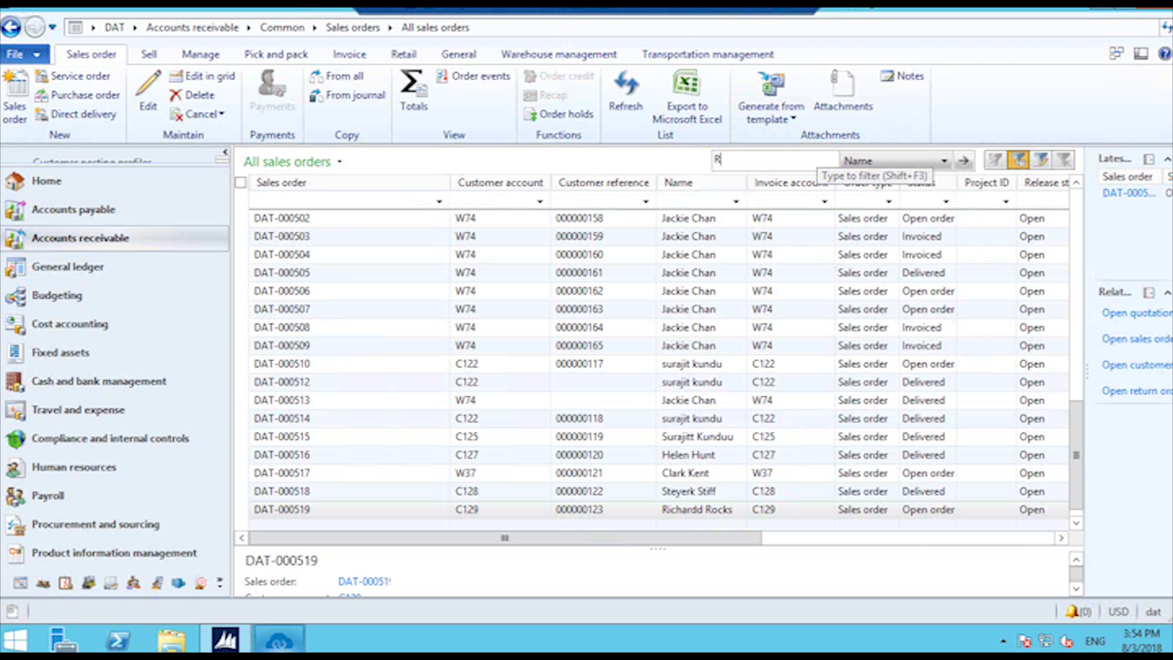
text(chardd)
key(Return)
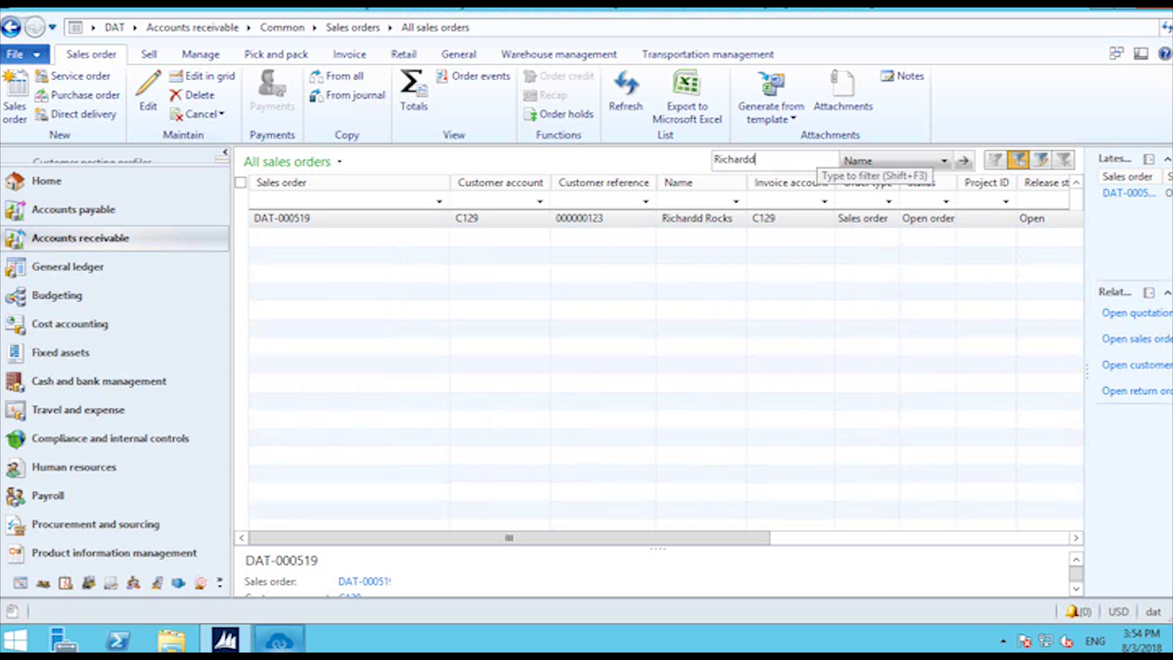
click(398, 239)
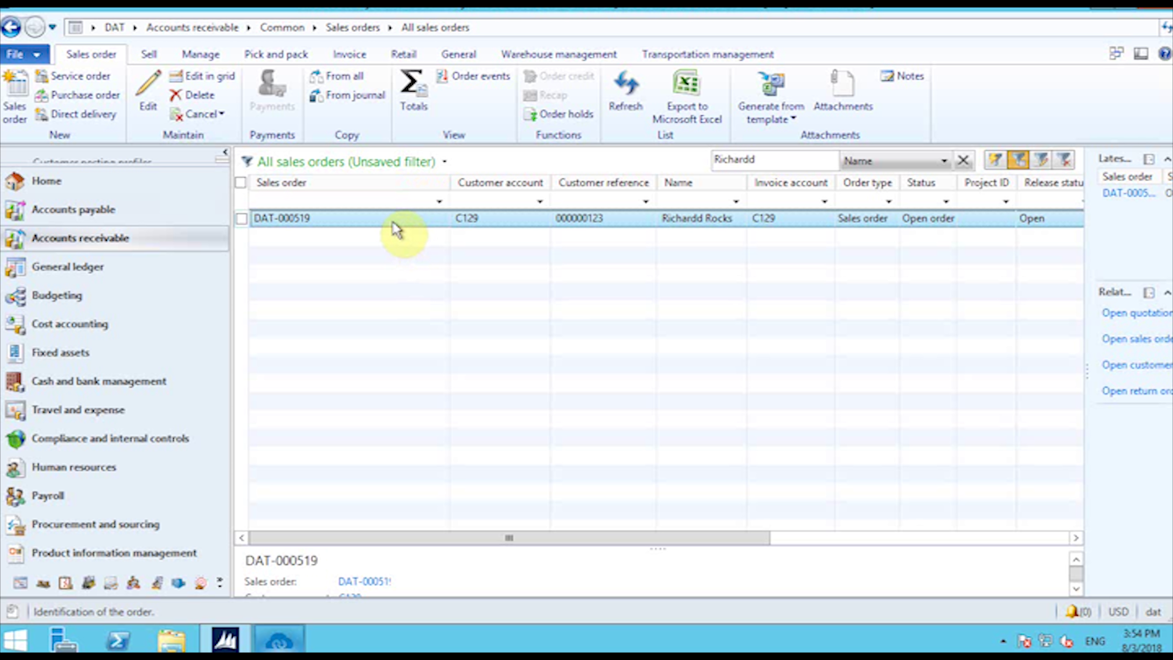
double_click(393, 223)
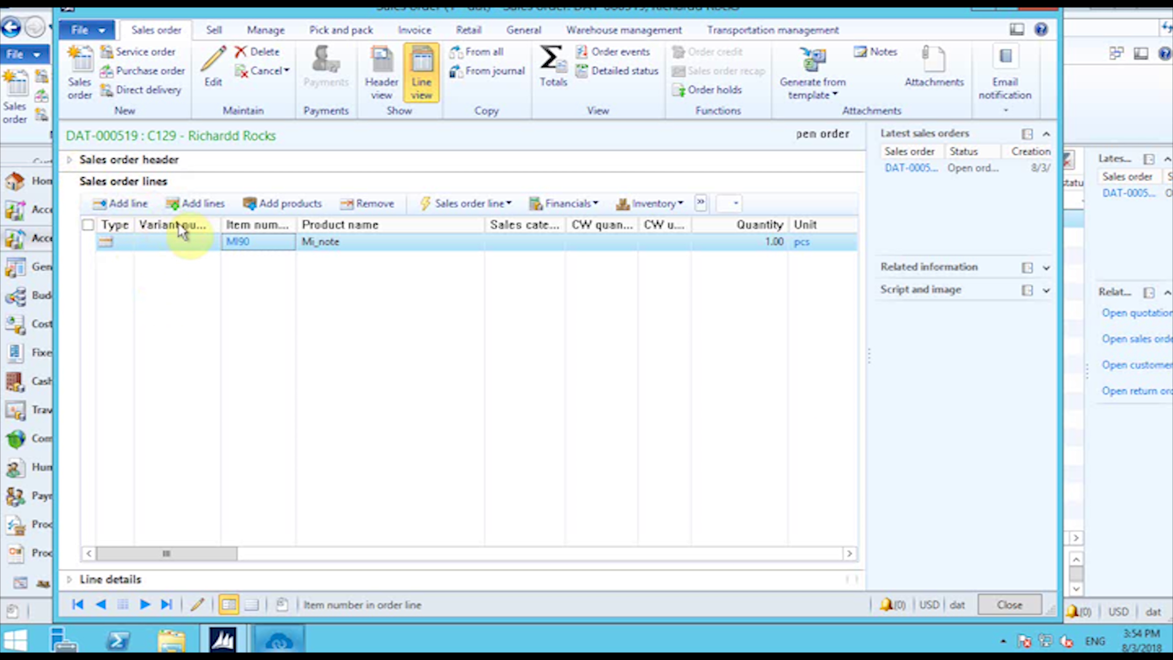
Step: Review the order header (release status Open, 0.00% discount) and the Sell and Manage options
click(82, 165)
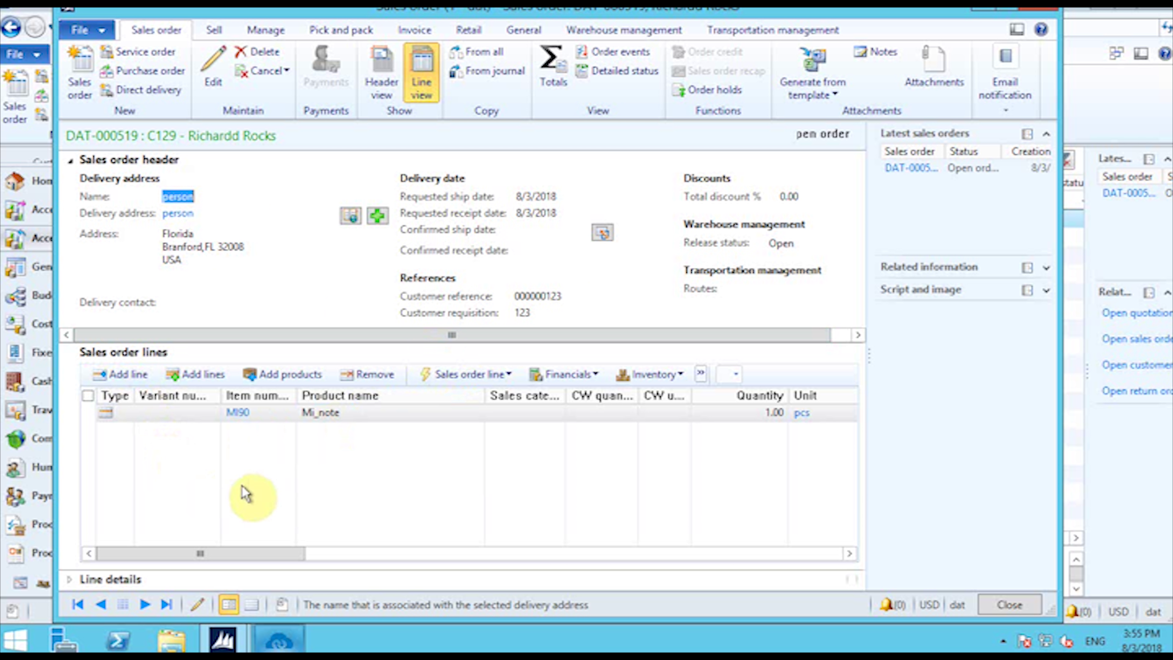
drag(281, 553, 791, 561)
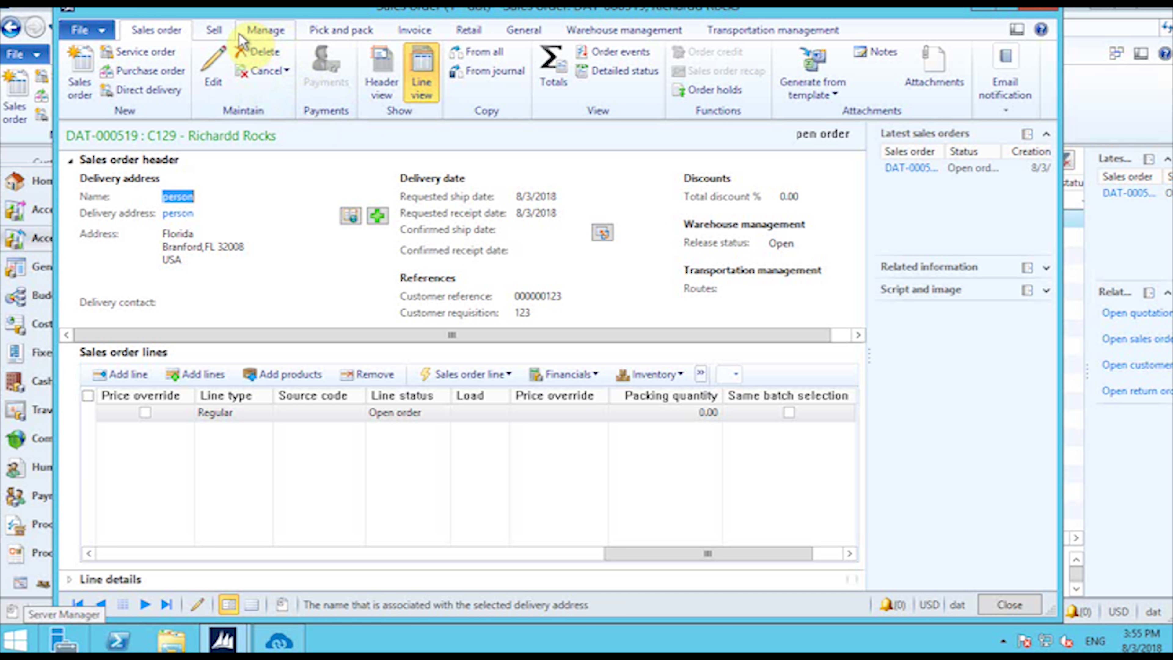
click(221, 36)
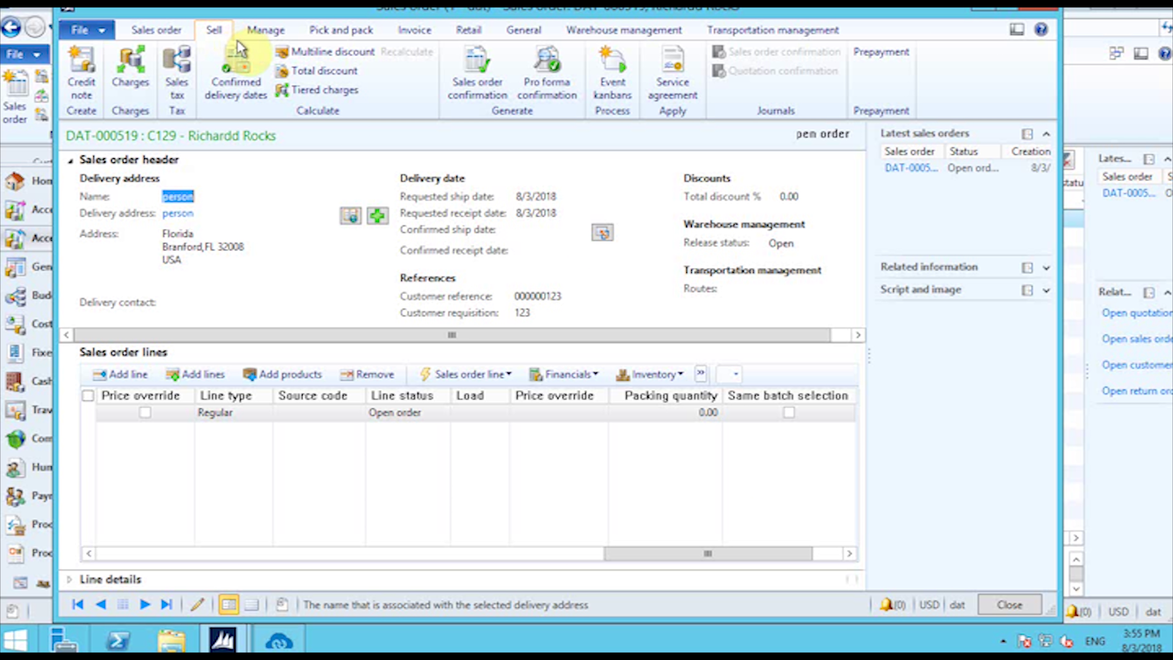
click(270, 34)
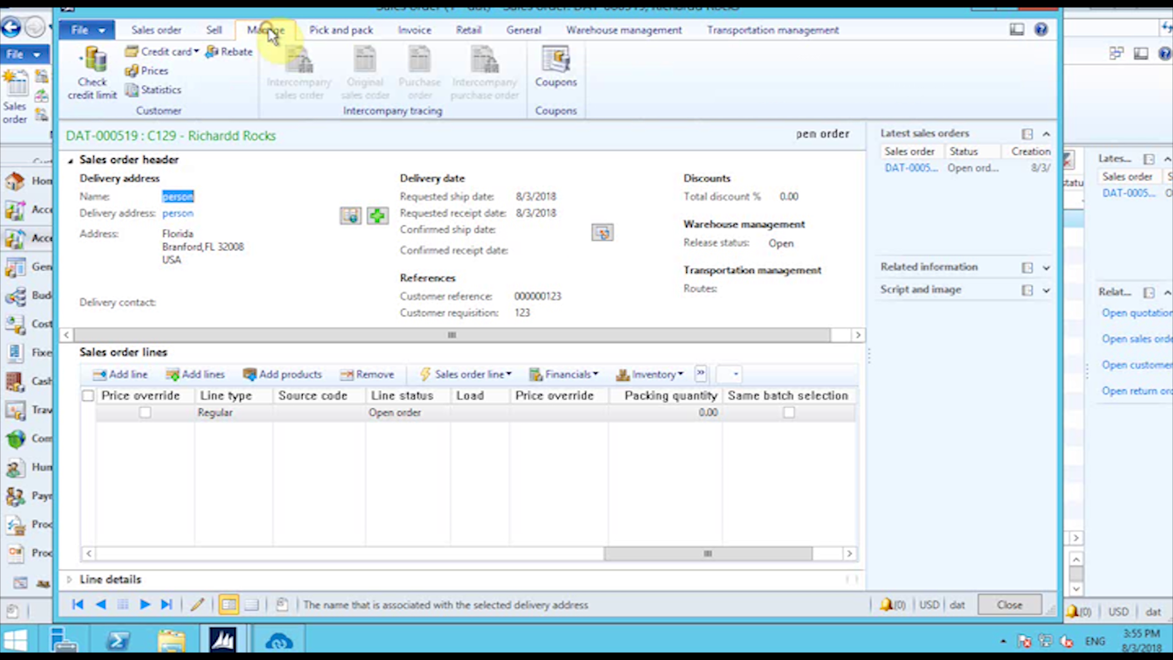
click(215, 32)
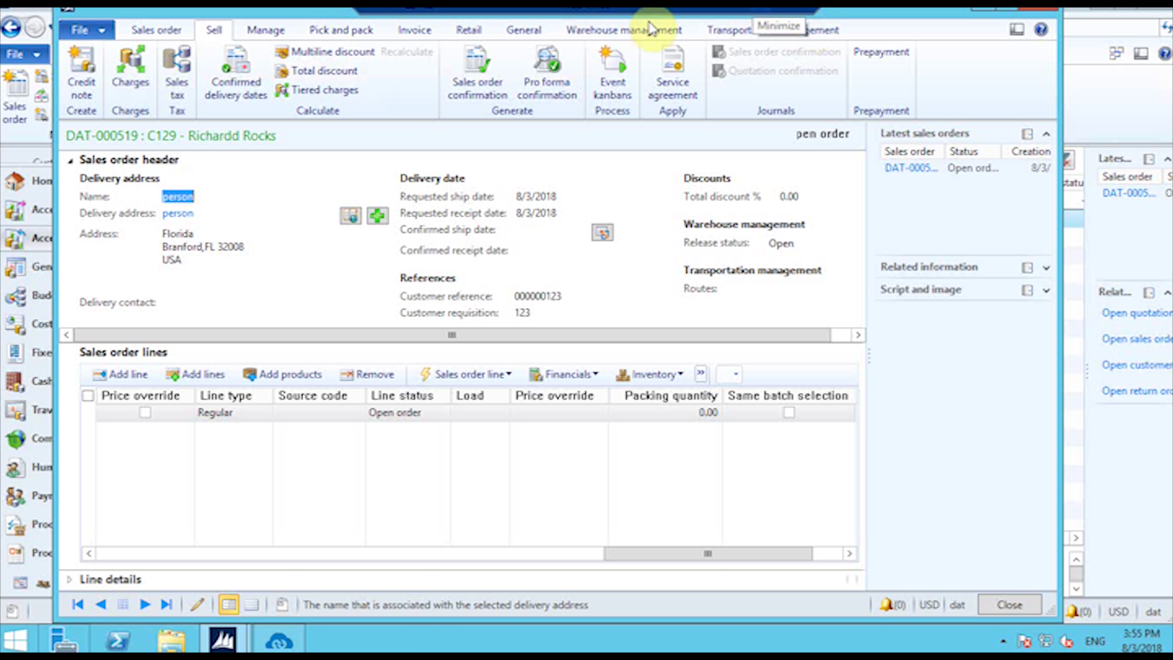
click(267, 31)
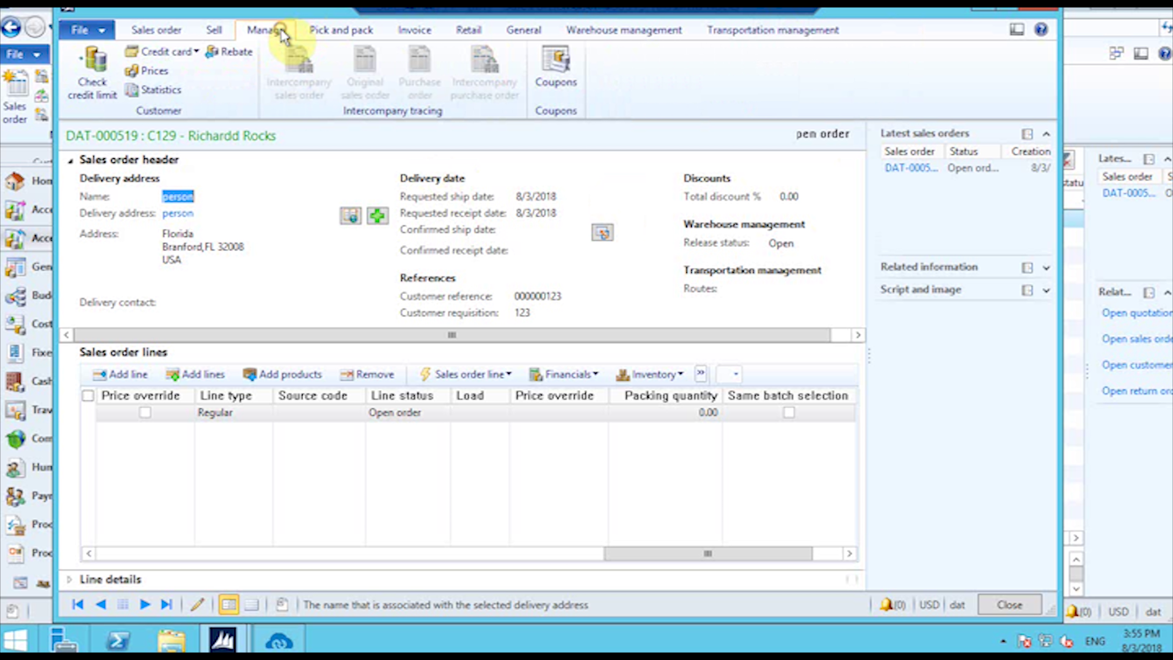
click(215, 31)
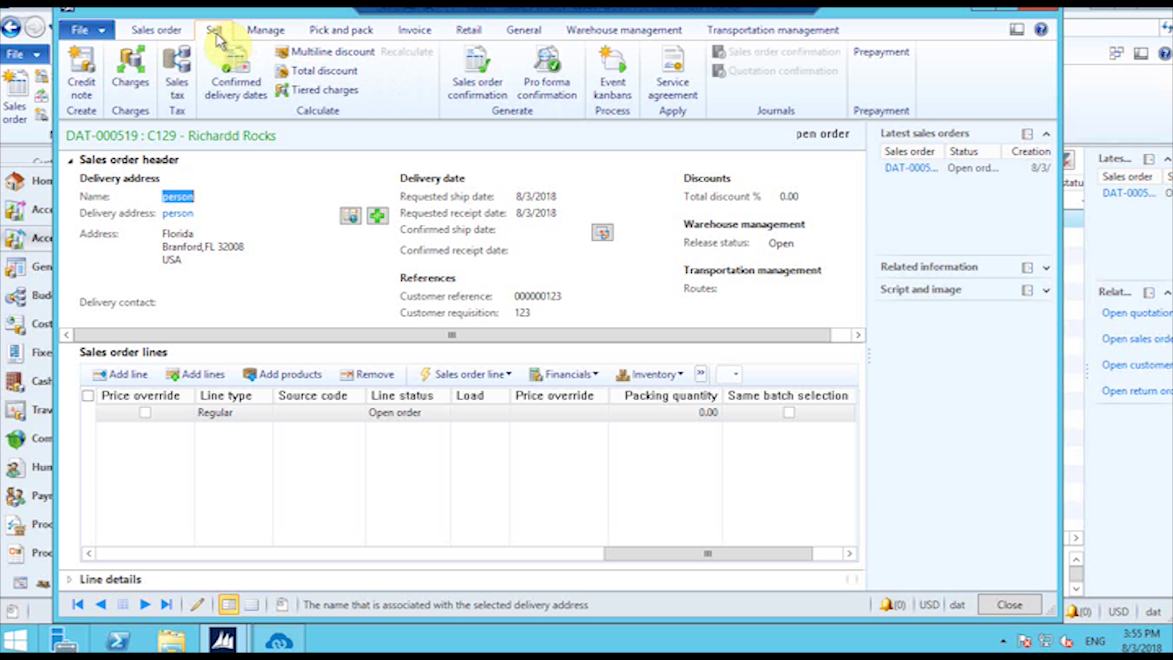
Step: Check the order's Fixed 5.00 USD Flat Rate charge, then maximize the sales order window
click(138, 85)
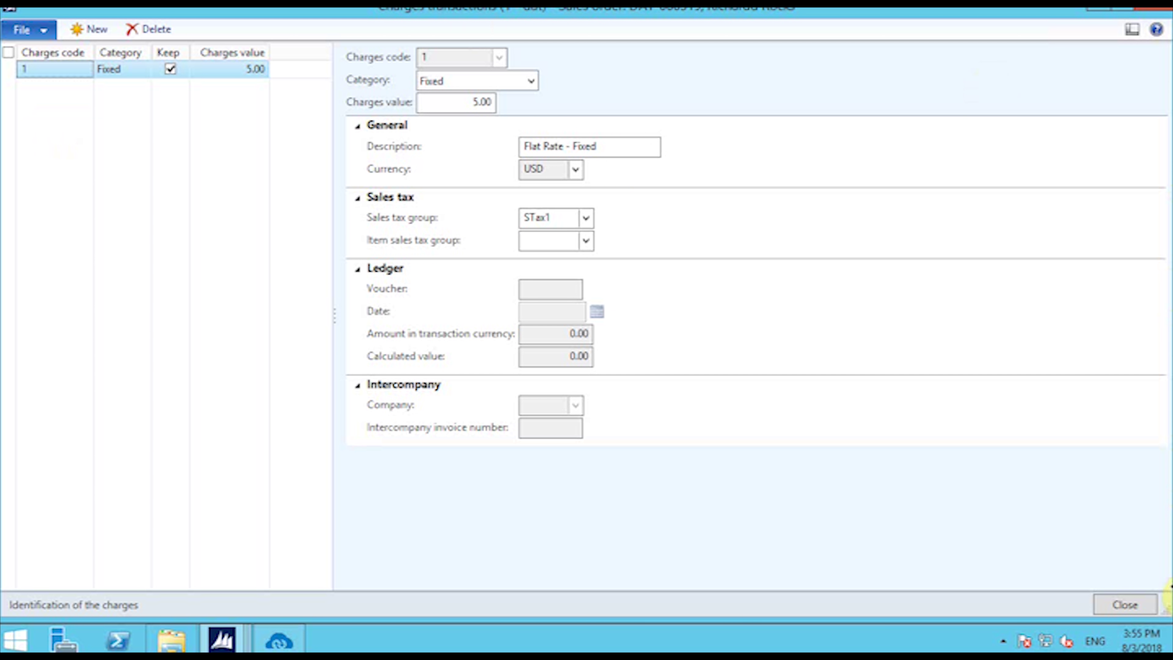
click(1140, 612)
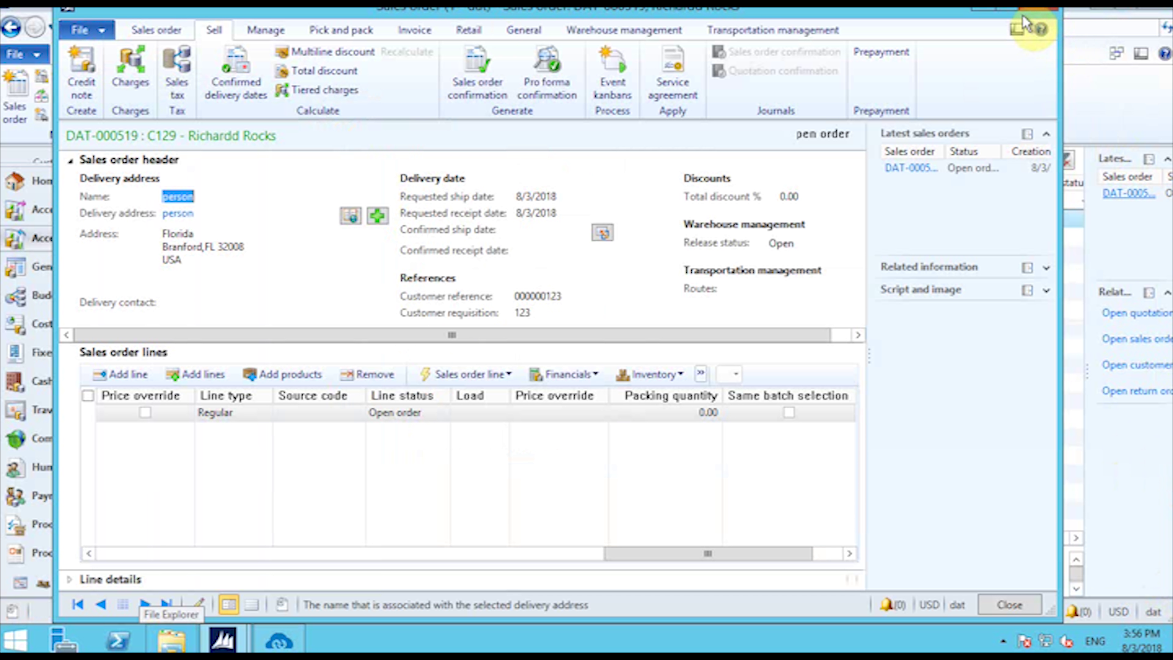
click(1011, 9)
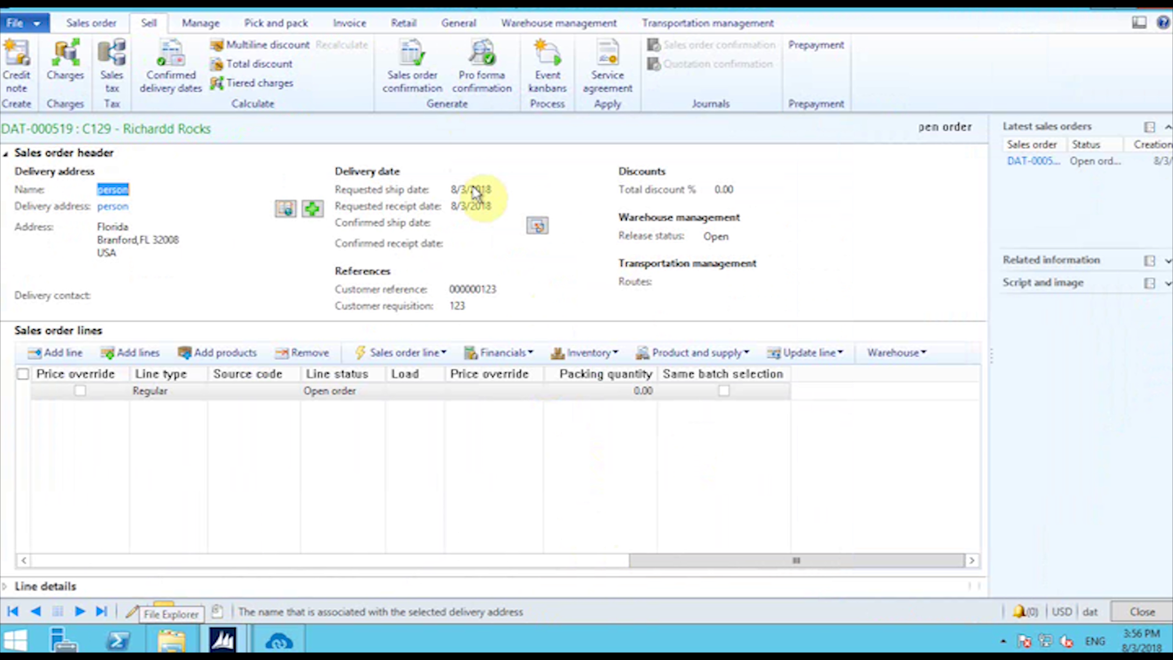
Step: Post the packing slip for All quantities without printing, making the order Delivered, and close it
click(280, 24)
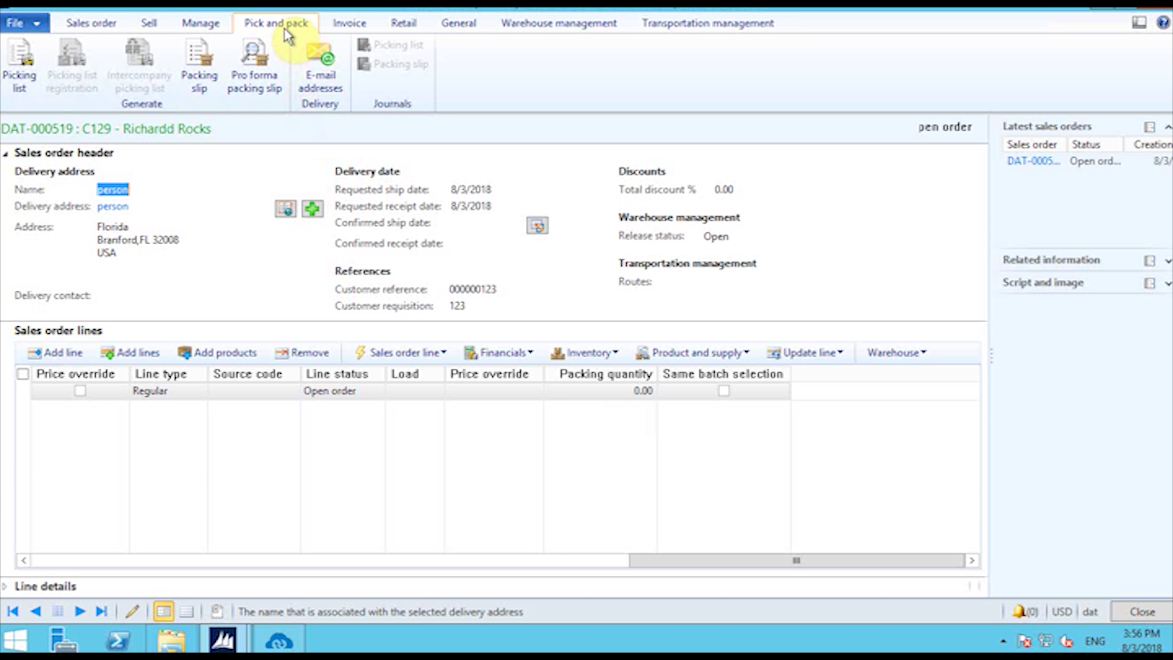
click(210, 87)
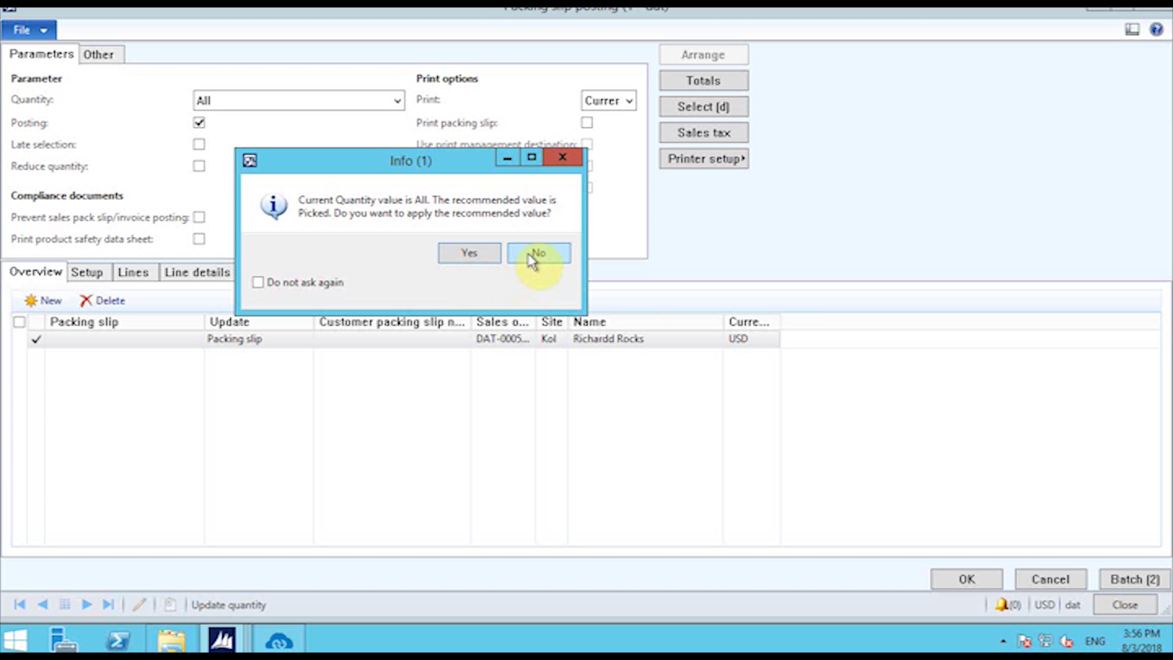
click(529, 255)
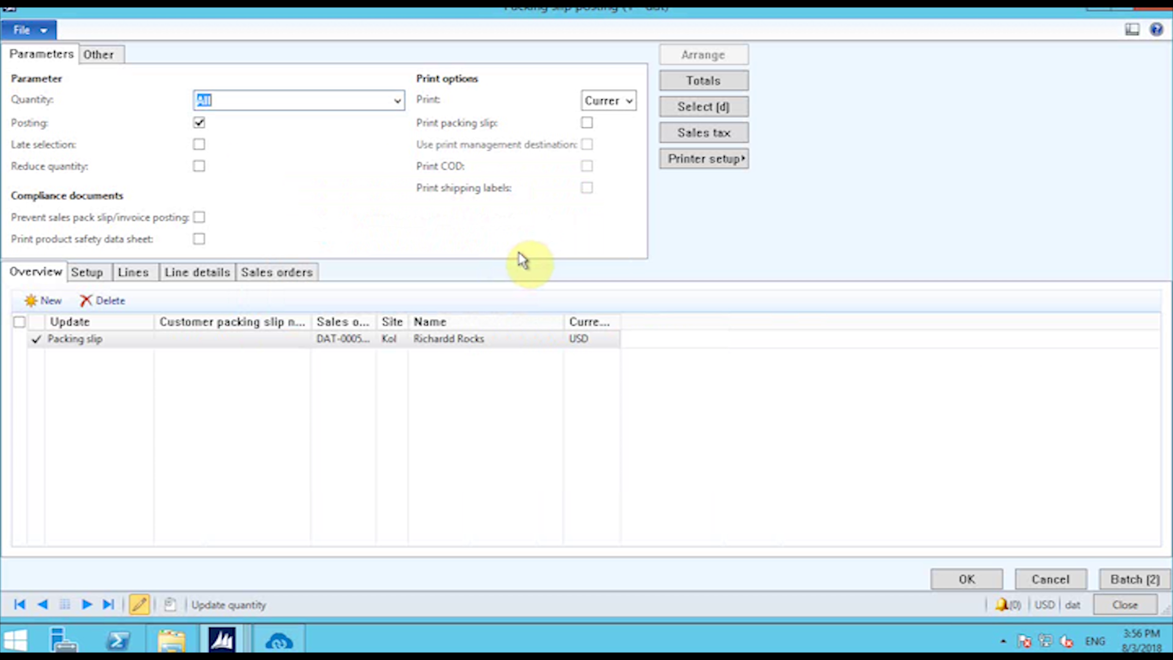
click(979, 580)
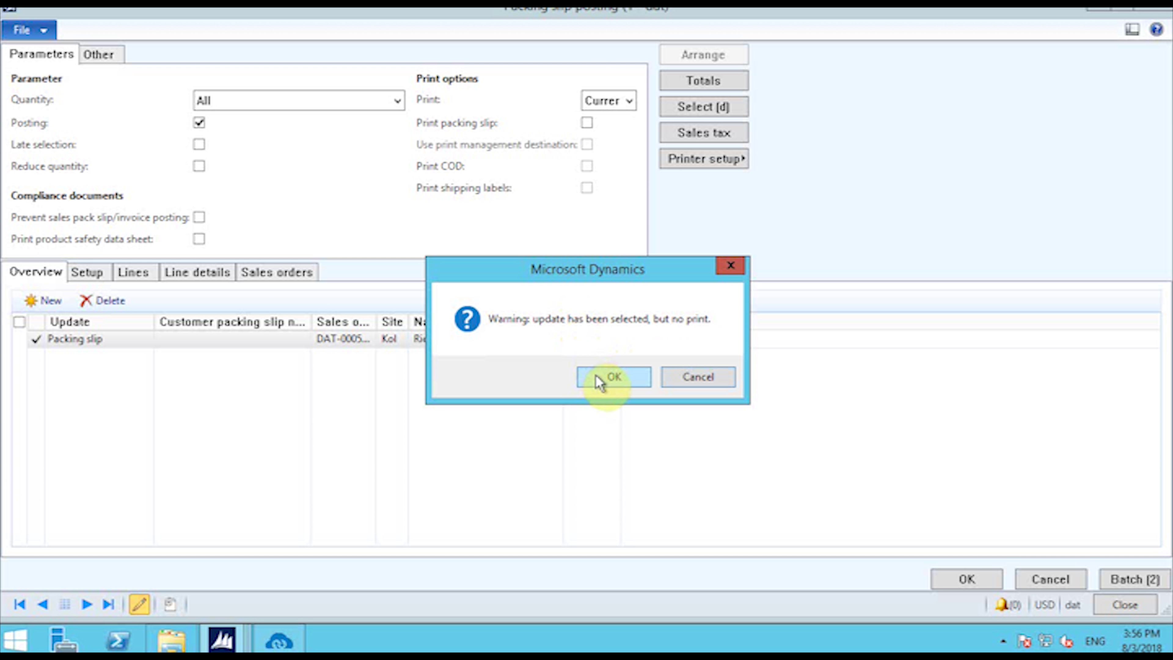
click(600, 378)
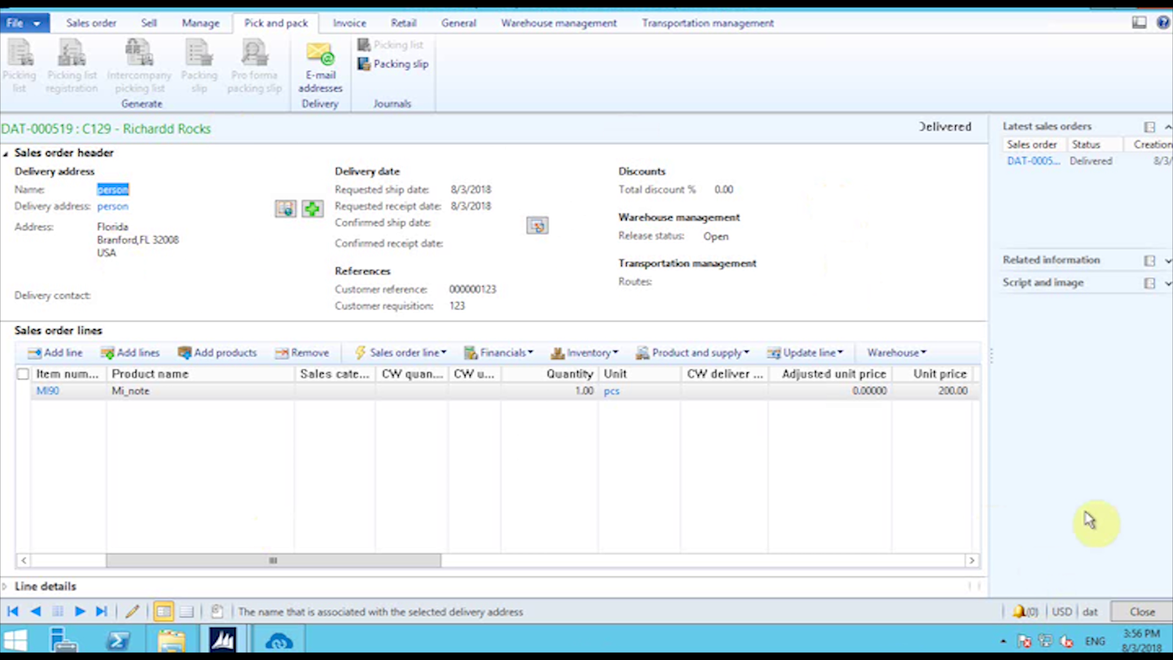
click(1134, 617)
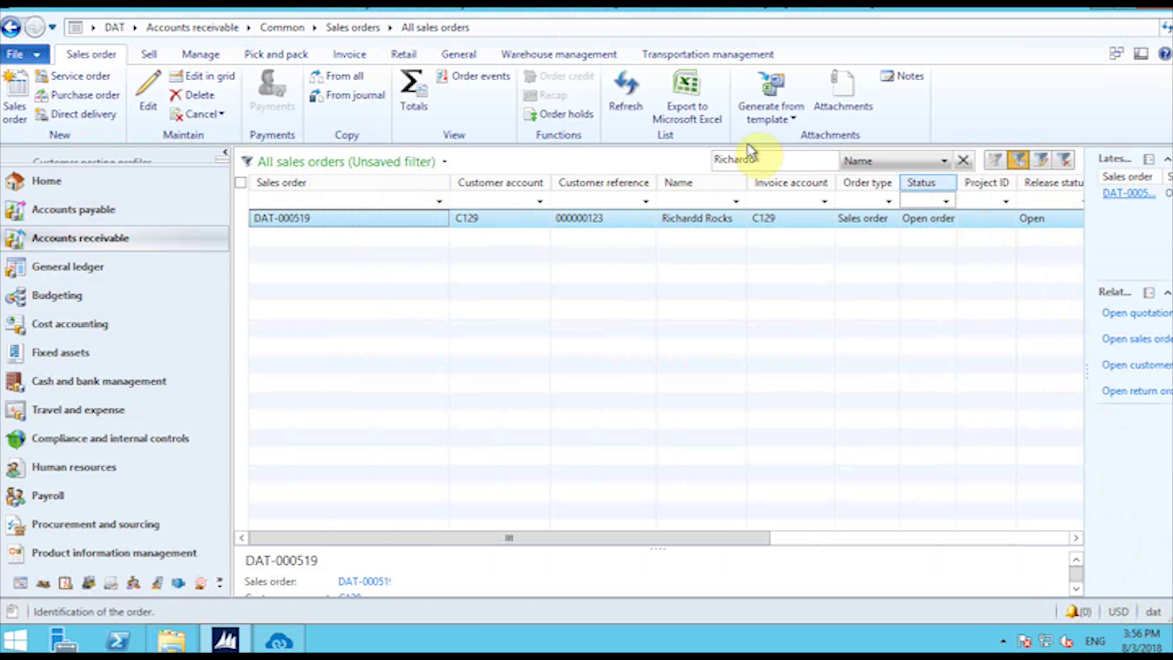
Step: Refresh the sales order list and run the Shipment Upload sync to Magento
click(638, 100)
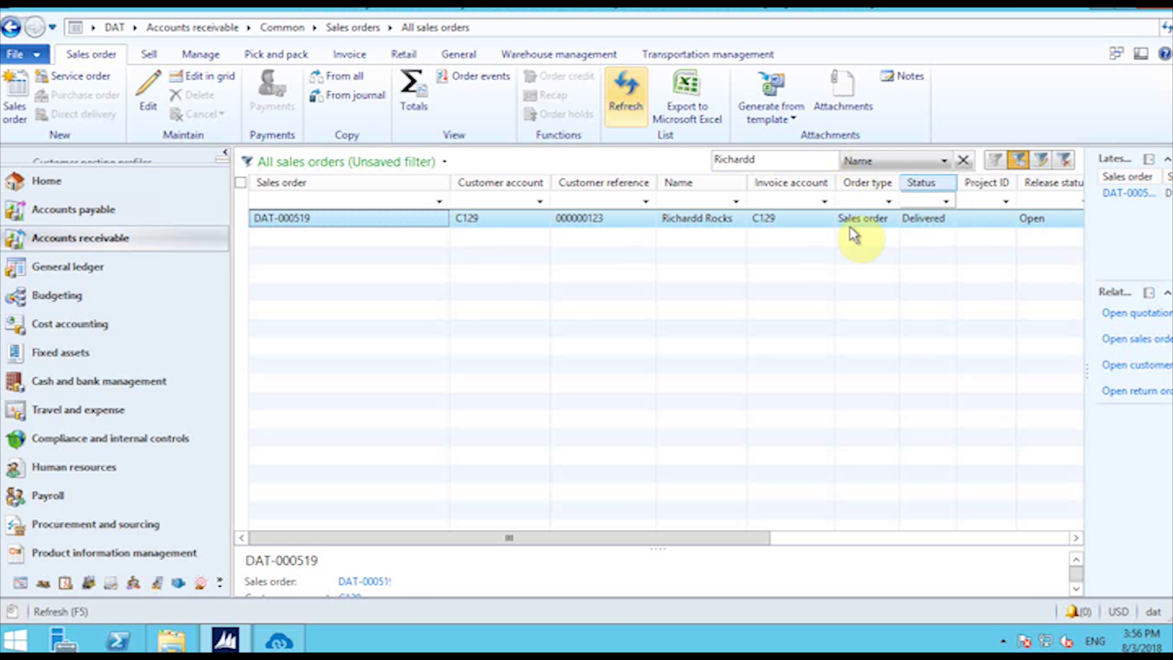
click(280, 641)
scroll(725, 350, up, 2)
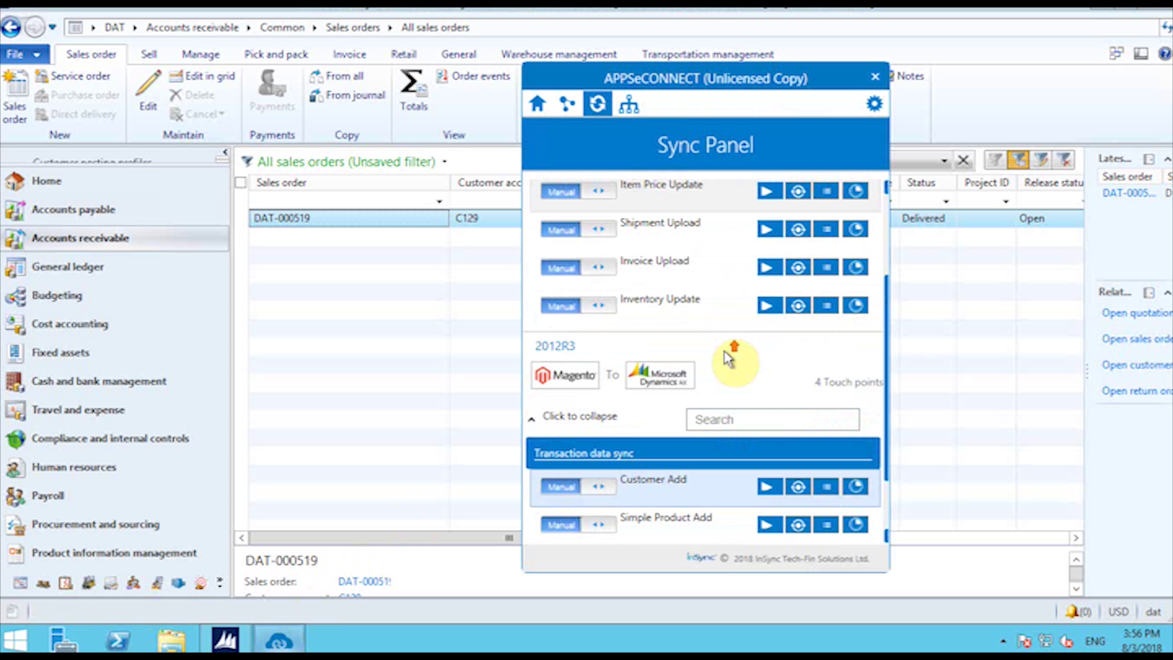
click(775, 230)
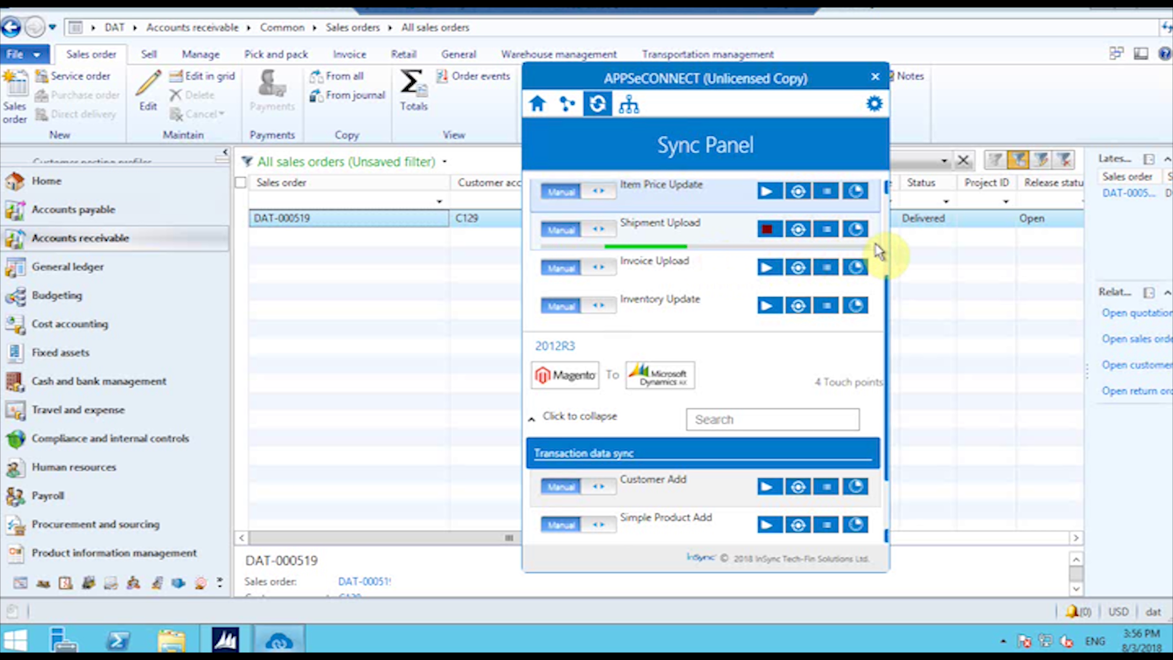
Step: Go to the customer's My Dashboard page on the Luma storefront
click(759, 13)
click(1058, 69)
click(1035, 107)
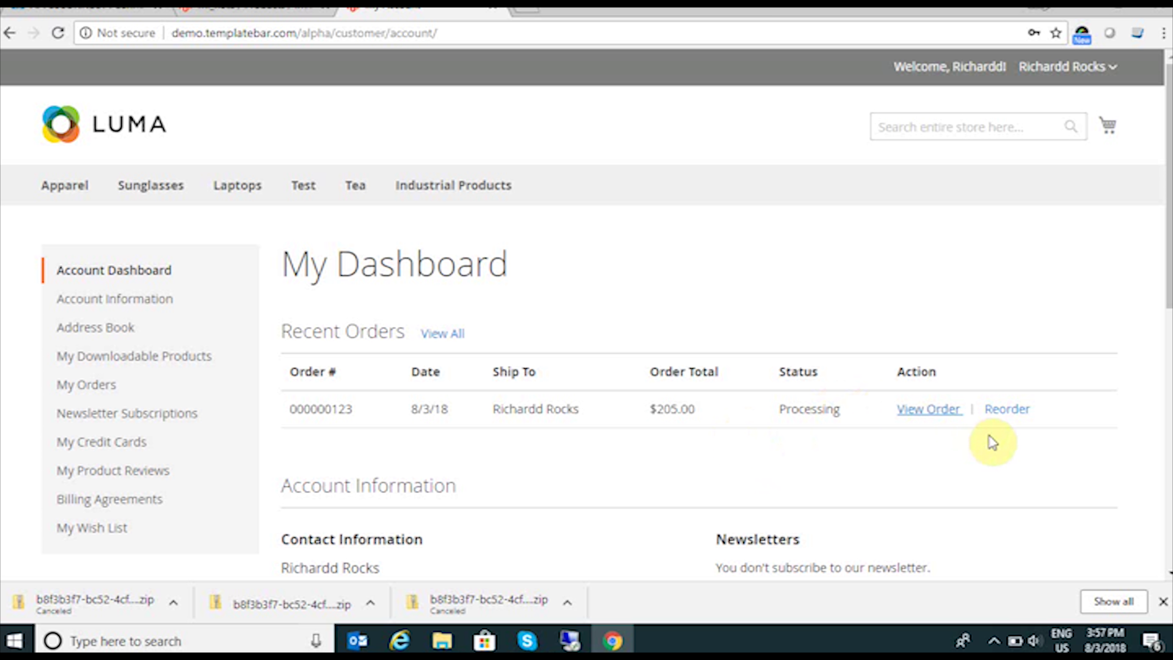
Step: Confirm in the order's shipments that Mi_note (MI90) shipped at quantity 1, then return to AX
click(947, 418)
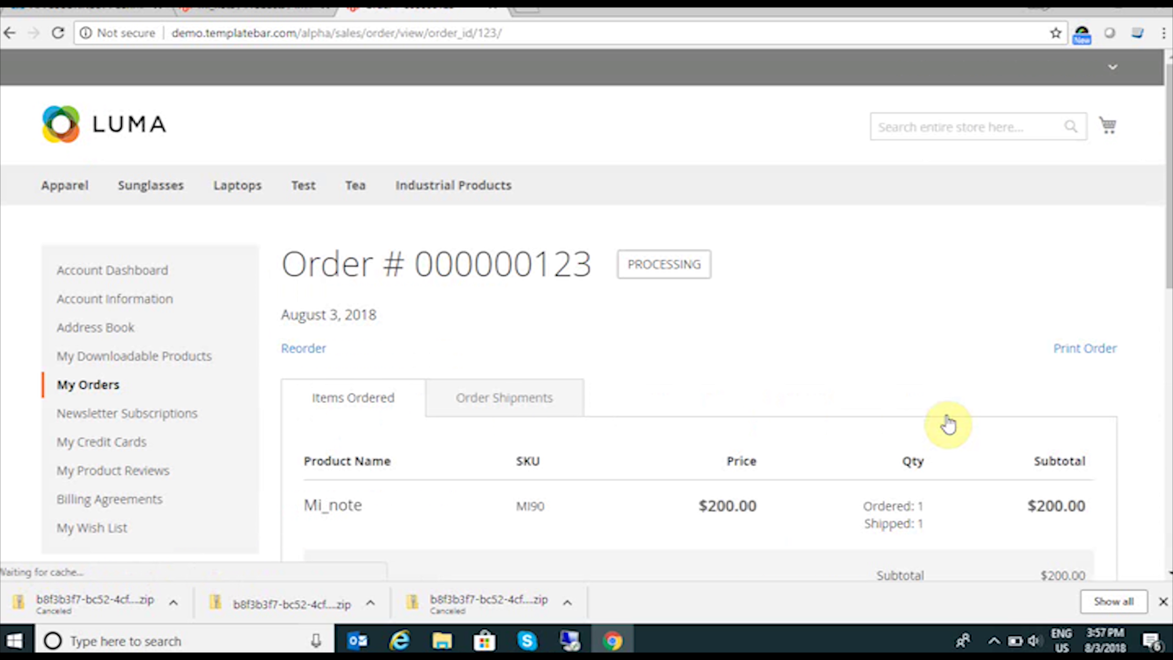
scroll(756, 369, down, 3)
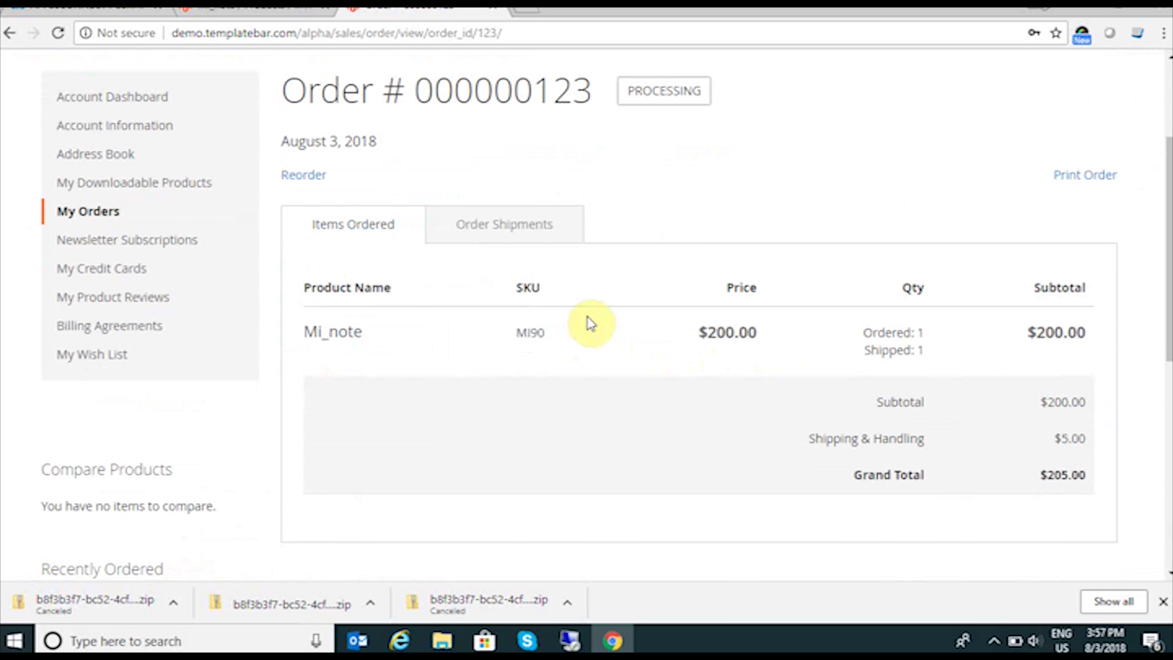
click(514, 240)
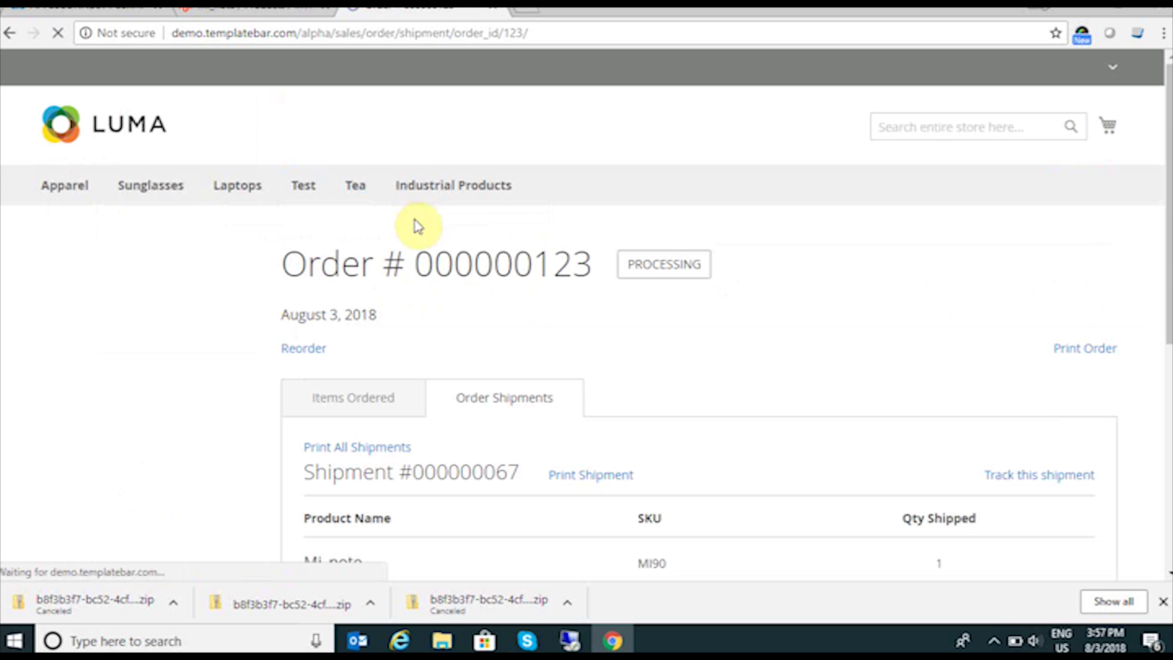
scroll(600, 467, down, 3)
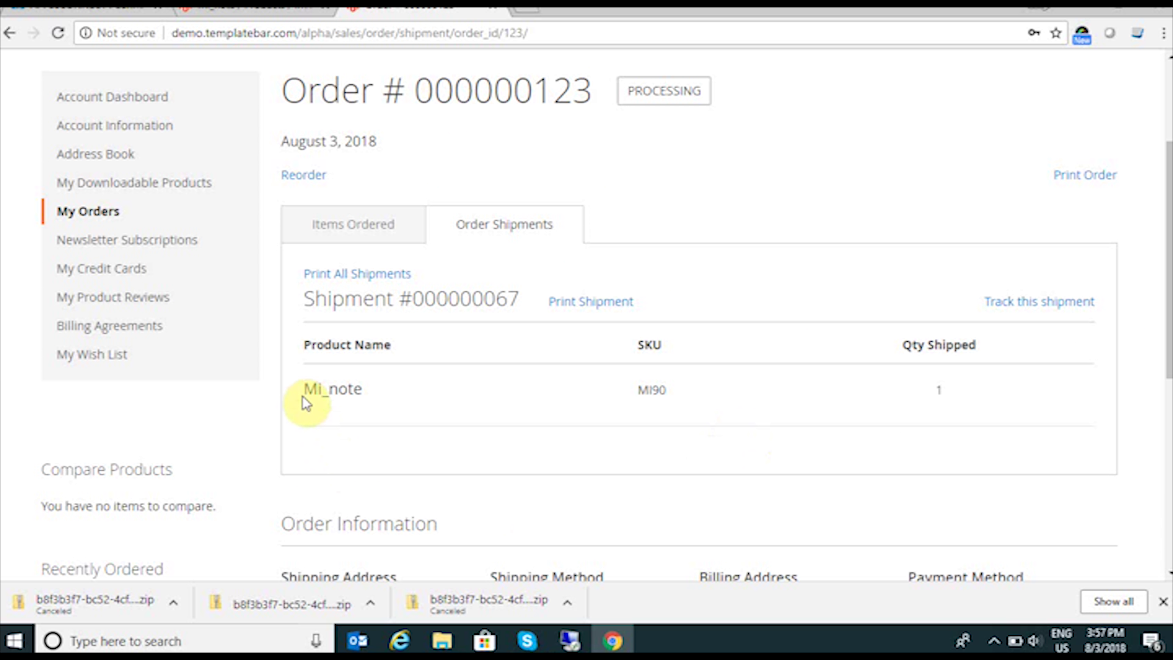
scroll(846, 399, down, 3)
scroll(850, 401, down, 2)
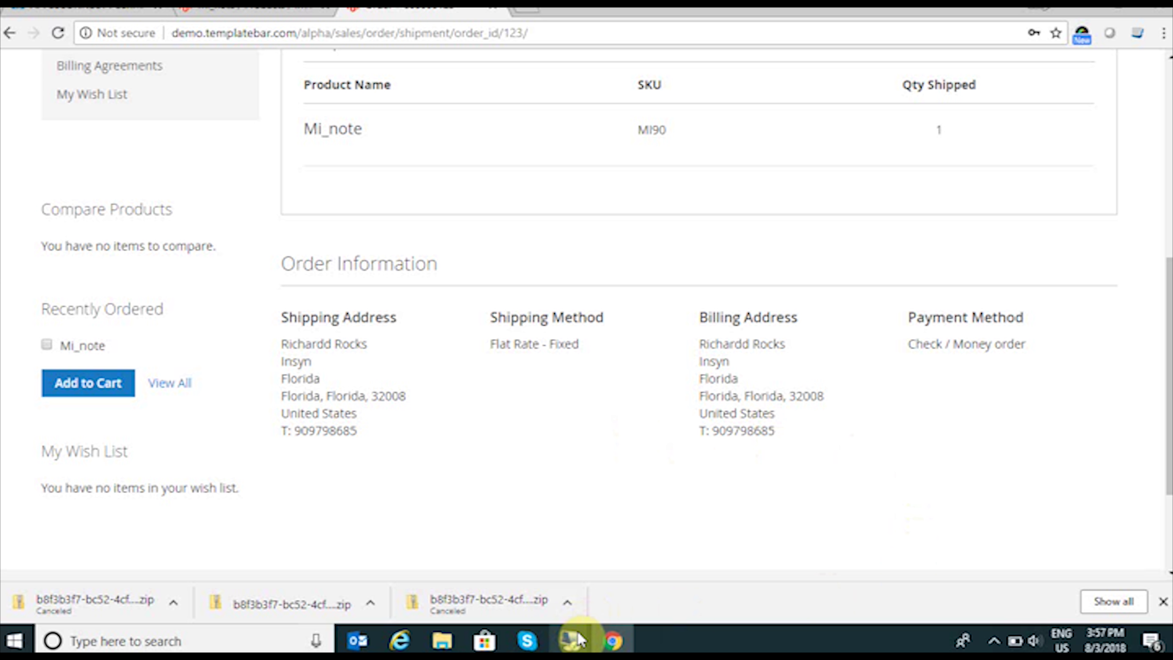
mouse_move(585, 630)
click(629, 595)
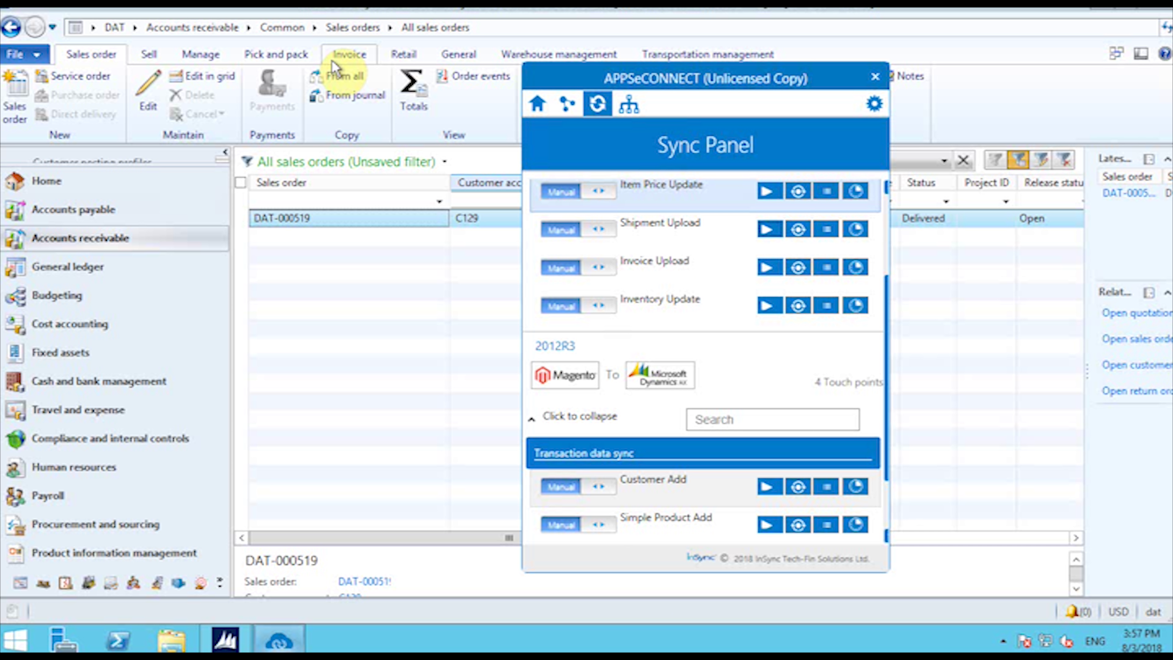
Step: Minimize the remote desktop session to bring back the Magento order shipment page
mouse_move(734, 9)
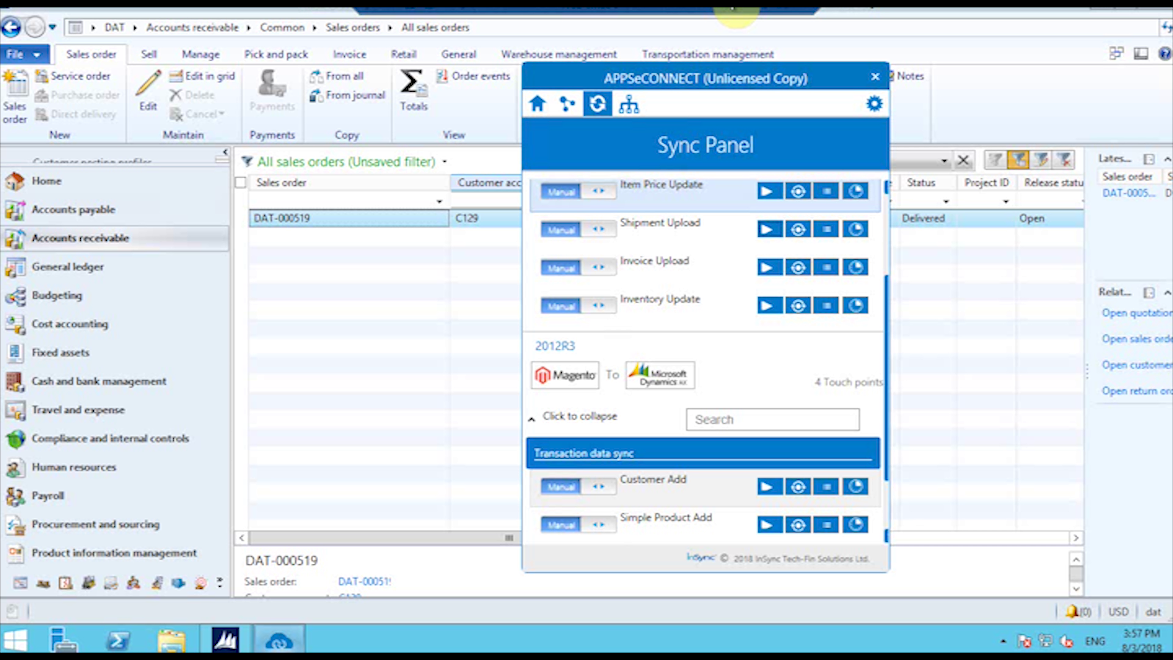
click(762, 16)
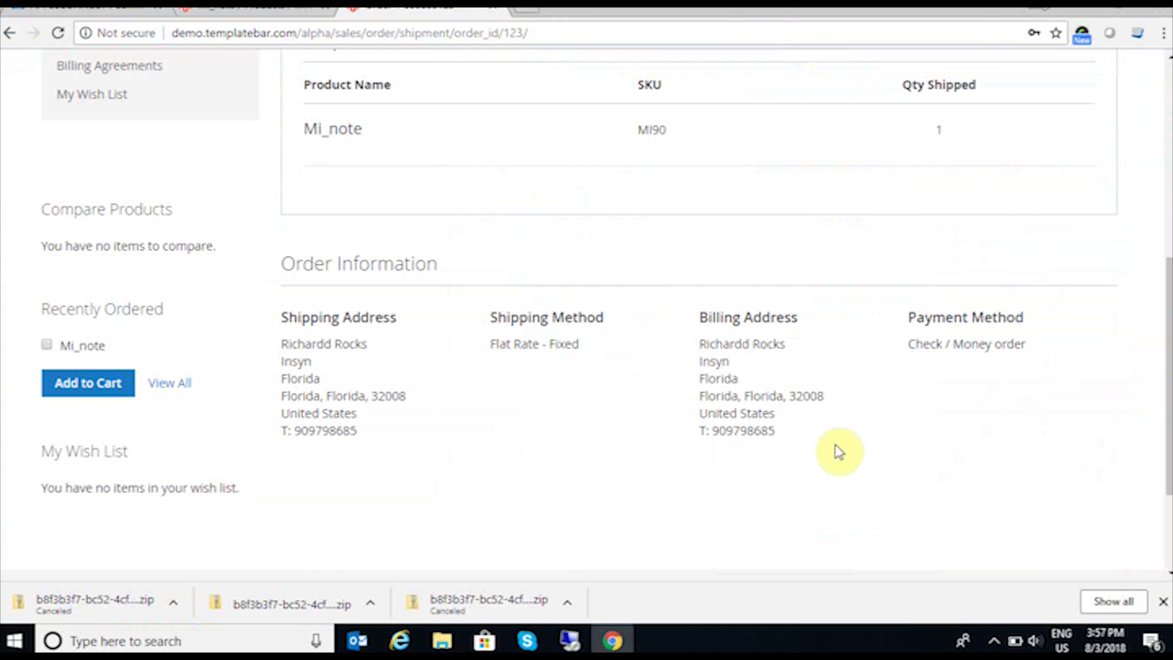